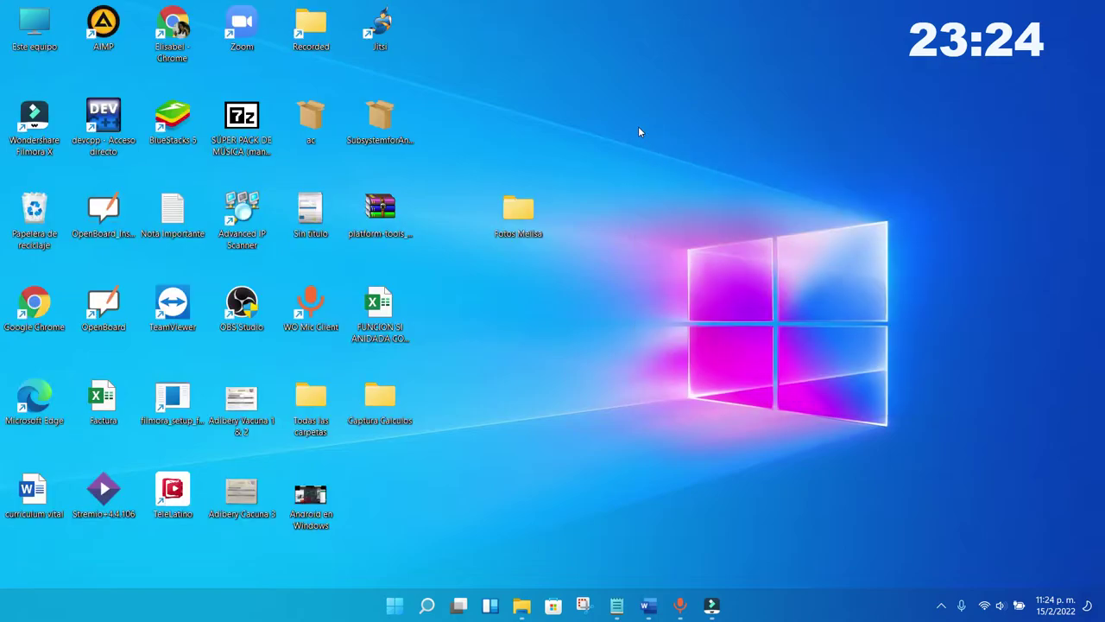
right_click(640, 129)
left_click(690, 191)
right_click(621, 147)
left_click(675, 207)
left_click(429, 607)
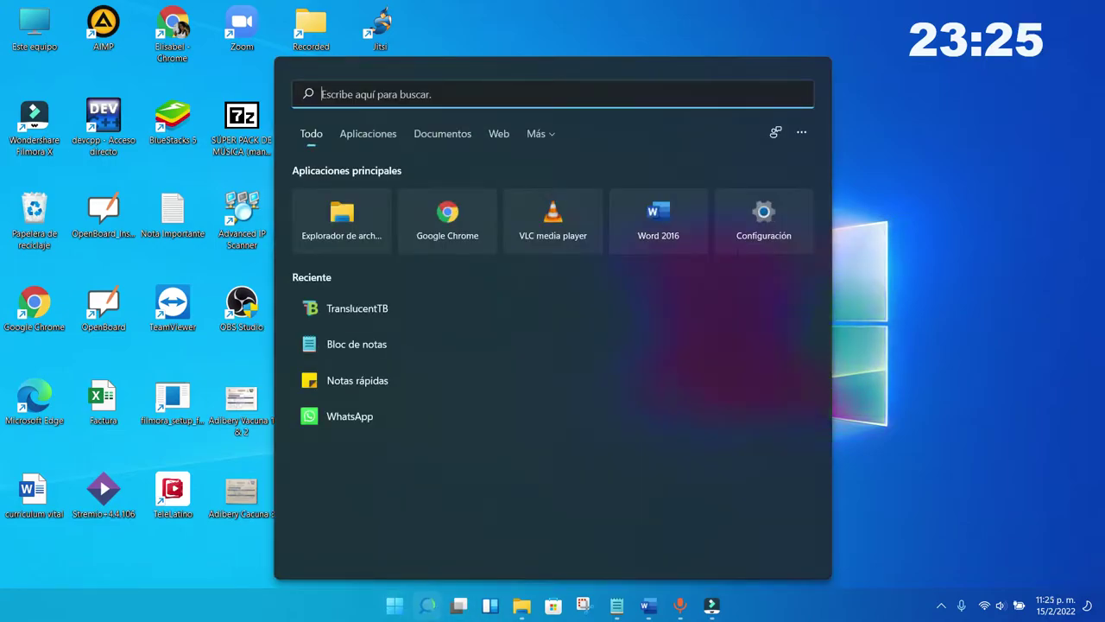
left_click(427, 605)
Step: Open Excel 2016, create a blank workbook and maximize its window
left_click(394, 606)
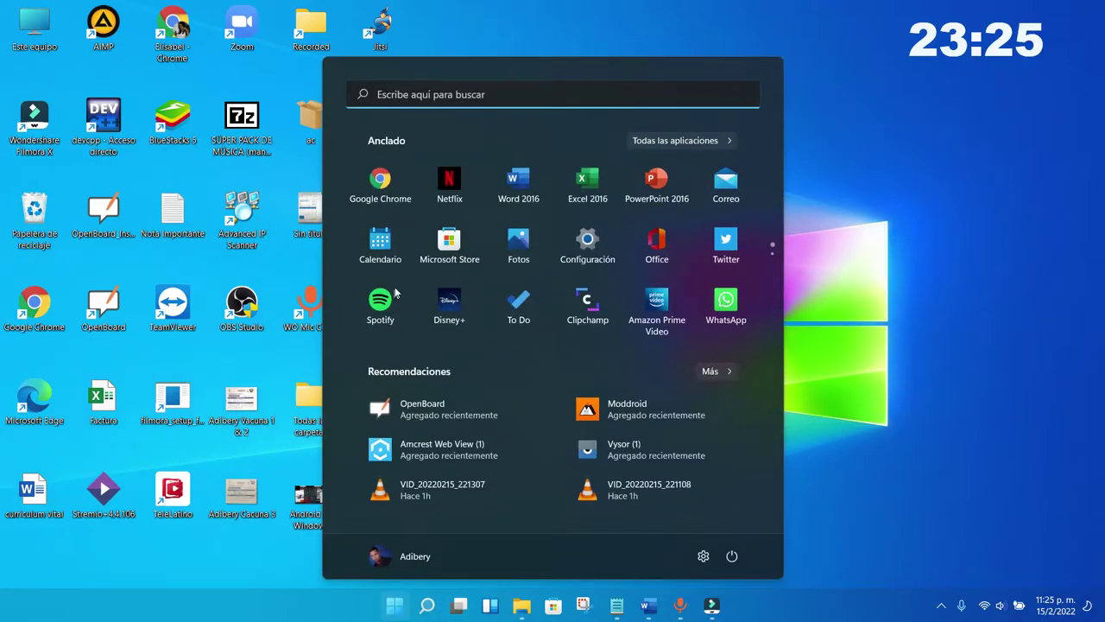
left_click(589, 198)
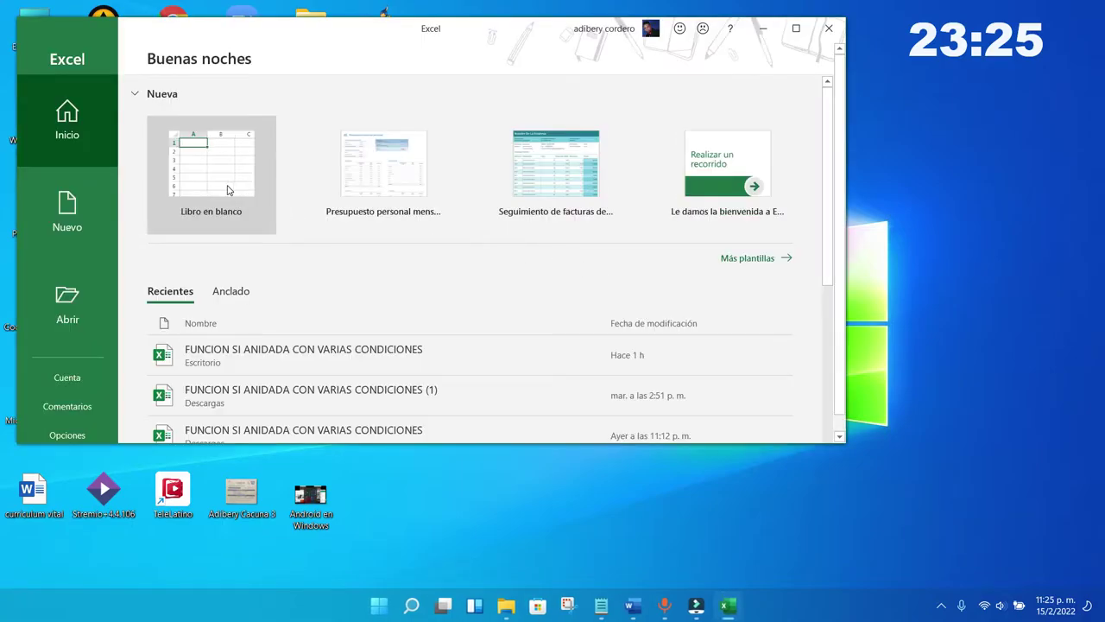
left_click(230, 189)
left_click(795, 33)
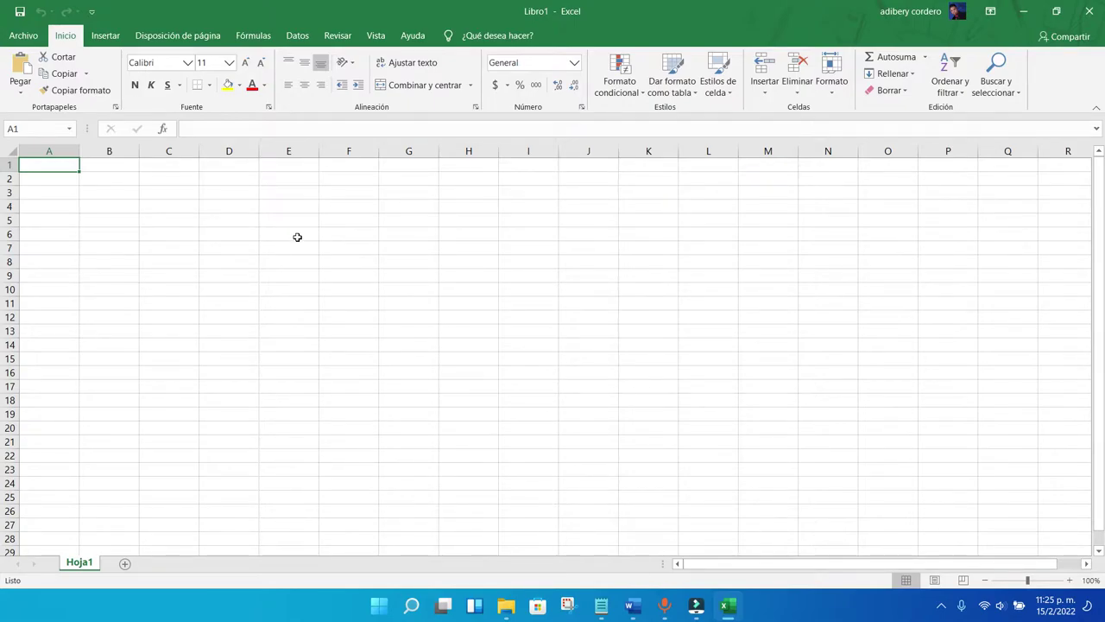
Step: Enter the title ESCUELA PADRE BOIL in cell E3
left_click(255, 206)
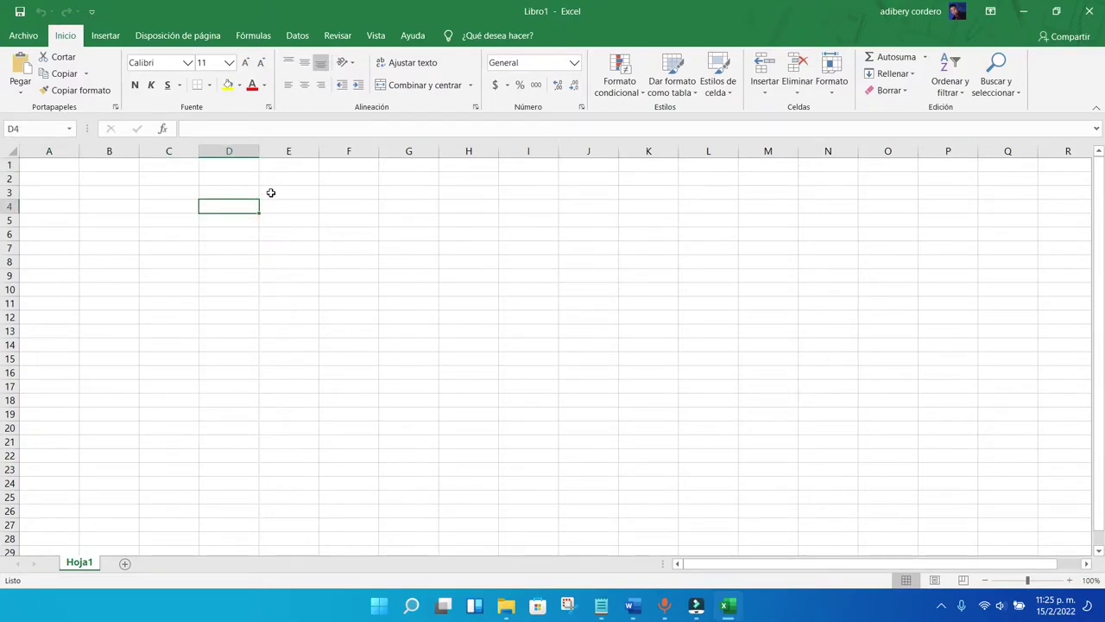
left_click(261, 193)
type("ESCUELA")
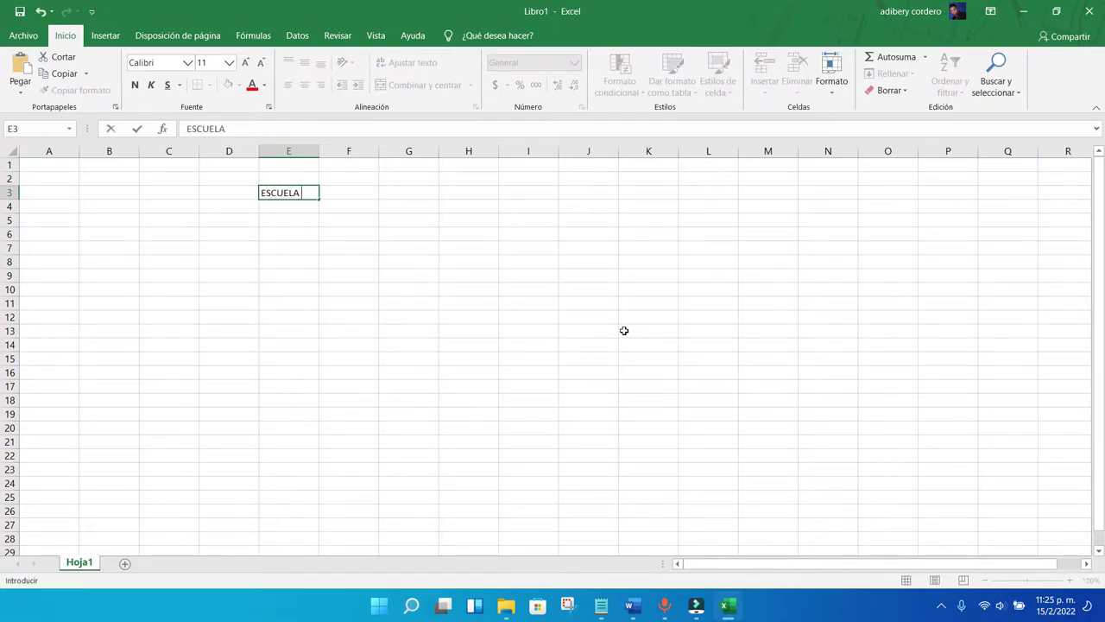
type(" PADRE BOIL")
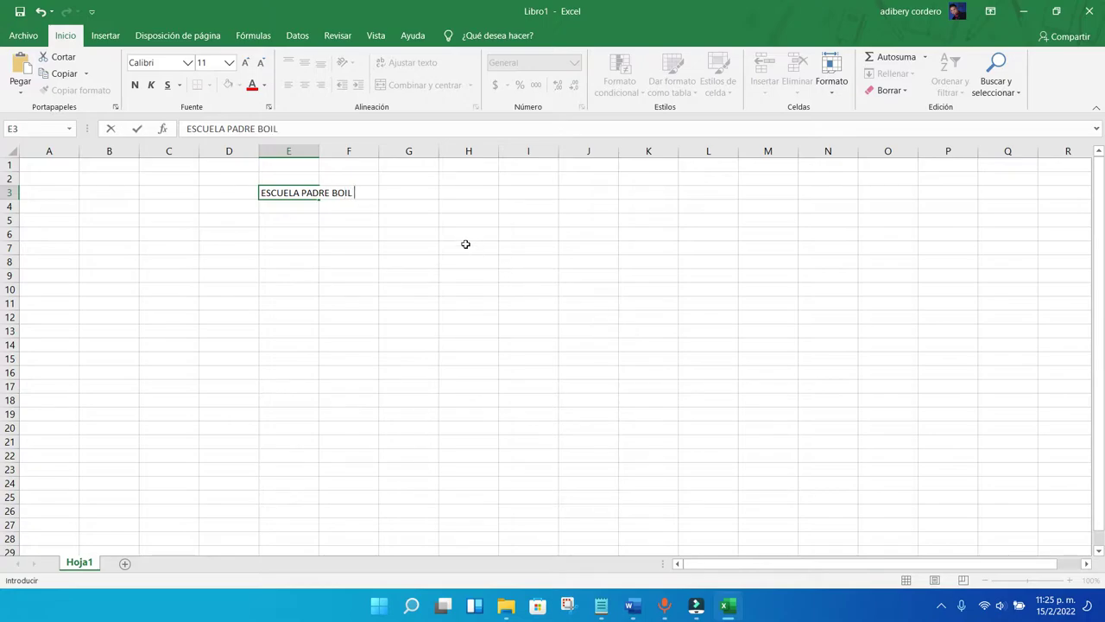
left_click(465, 245)
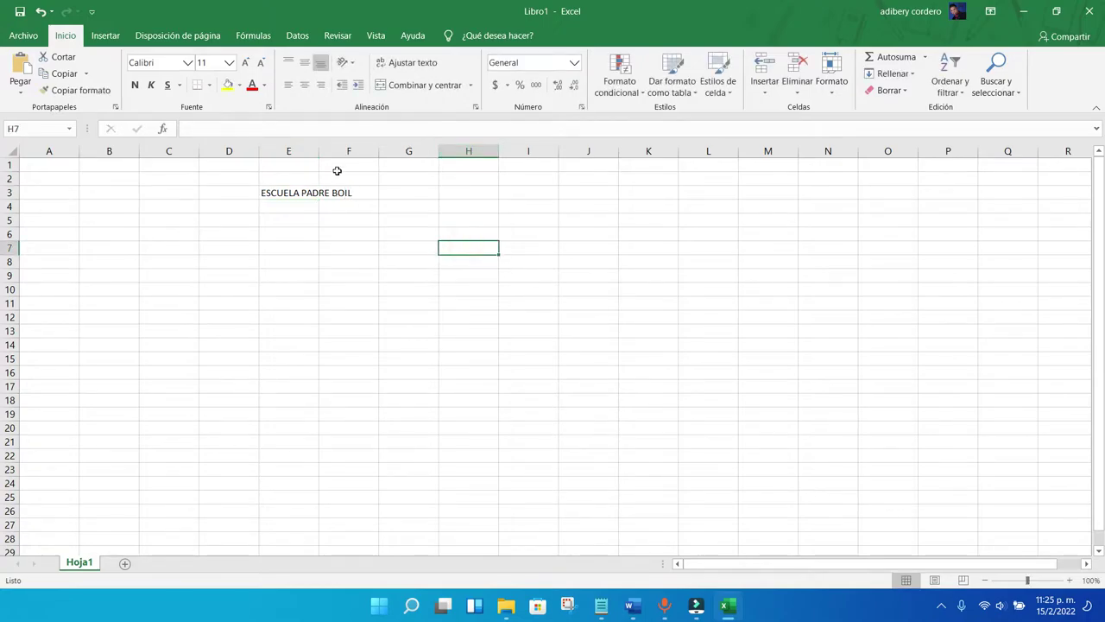
Step: Merge and center the title across cells C3:H3
left_click(271, 194)
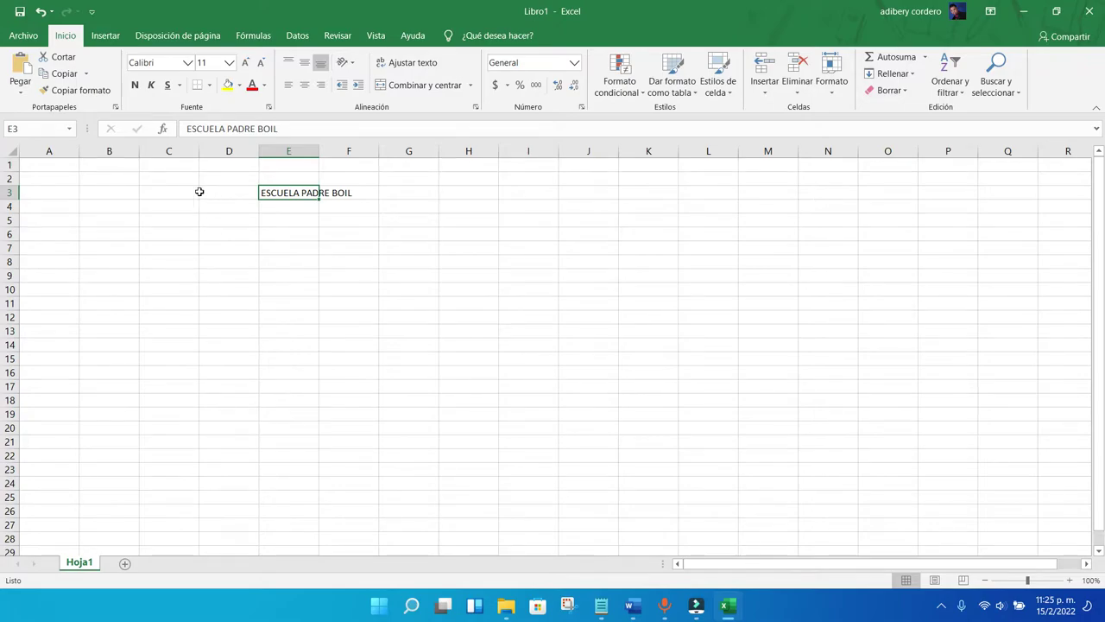
left_click_drag(178, 192, 497, 197)
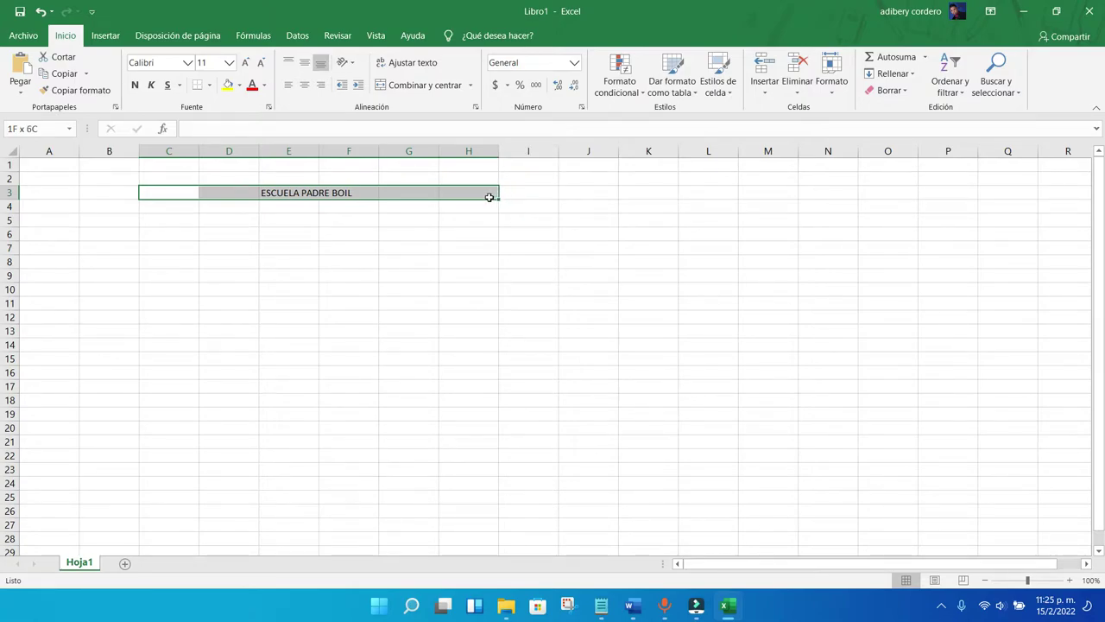
left_click_drag(490, 199, 489, 199)
left_click(410, 85)
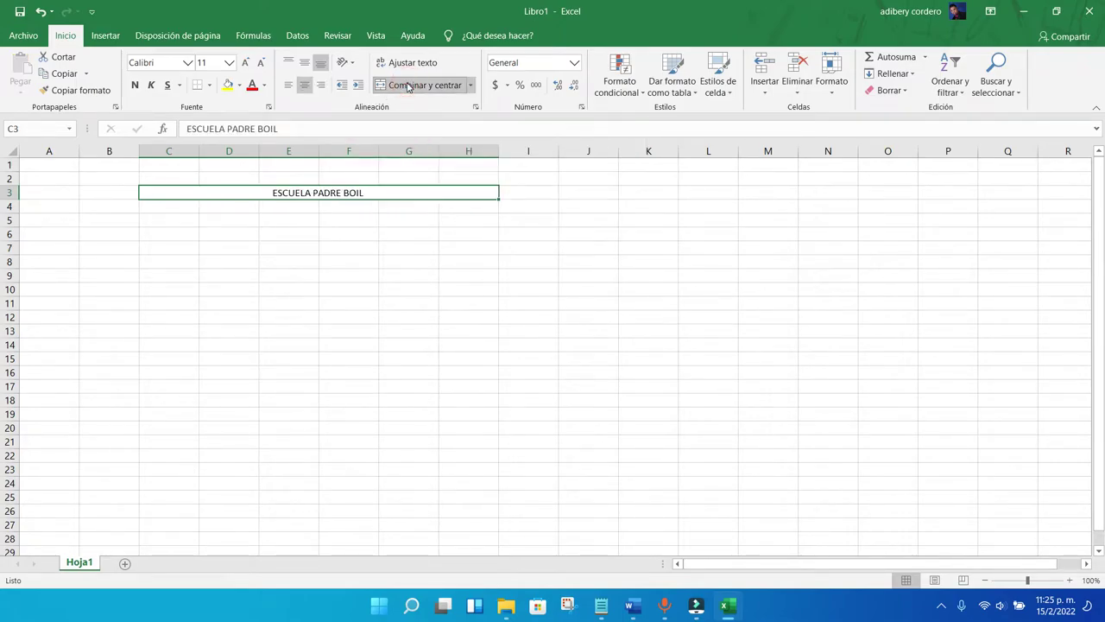
left_click(402, 222)
Step: Enlarge the font of the ESCUELA PADRE BOIL title by seven size increments
left_click(390, 199)
left_click(247, 64)
left_click(247, 64)
left_click(247, 64)
left_click(247, 64)
left_click(247, 64)
left_click(247, 64)
left_click(247, 64)
left_click(335, 371)
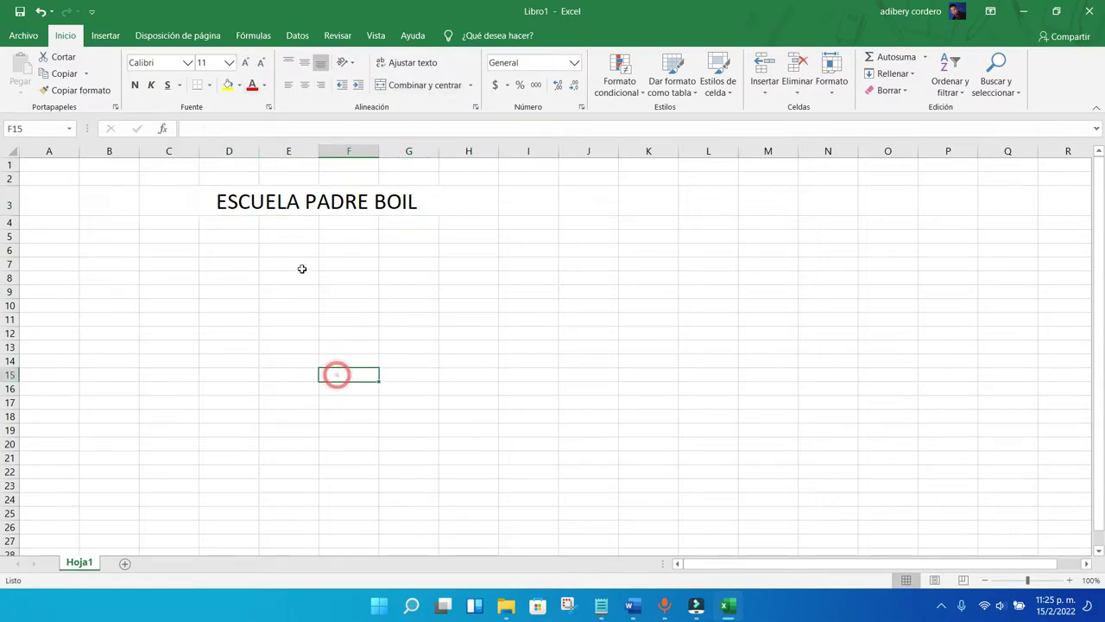
left_click(238, 346)
left_click(191, 356)
left_click(201, 304)
left_click(198, 245)
left_click(203, 227)
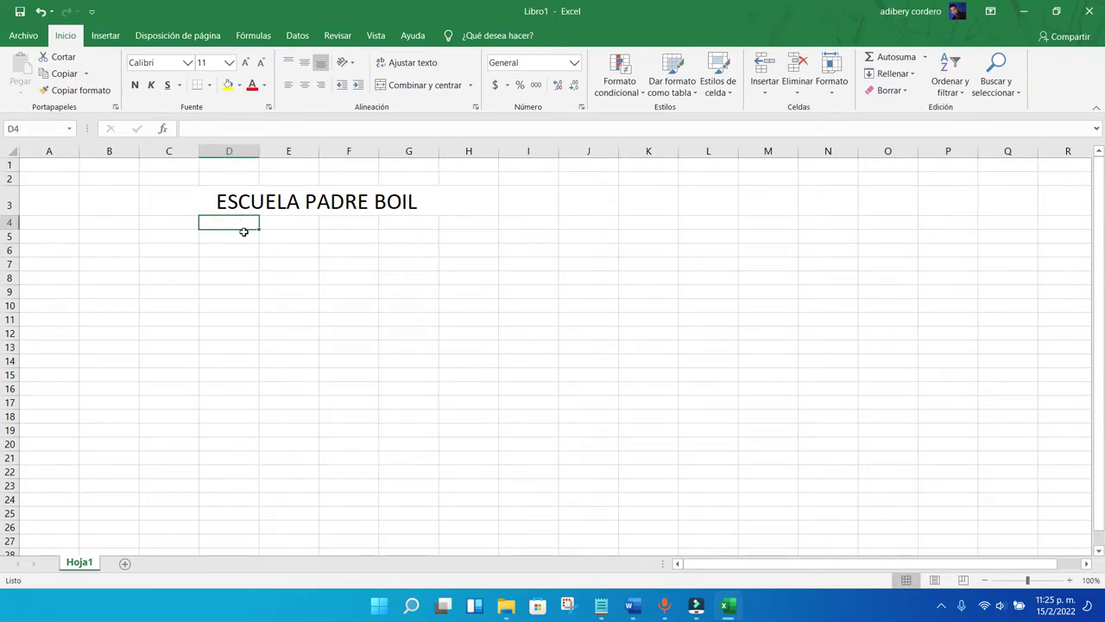
left_click(242, 222)
Step: Merge and center cells C4:H4 and enter the subtitle OCTAVO CURSO in them
left_click_drag(179, 223, 458, 222)
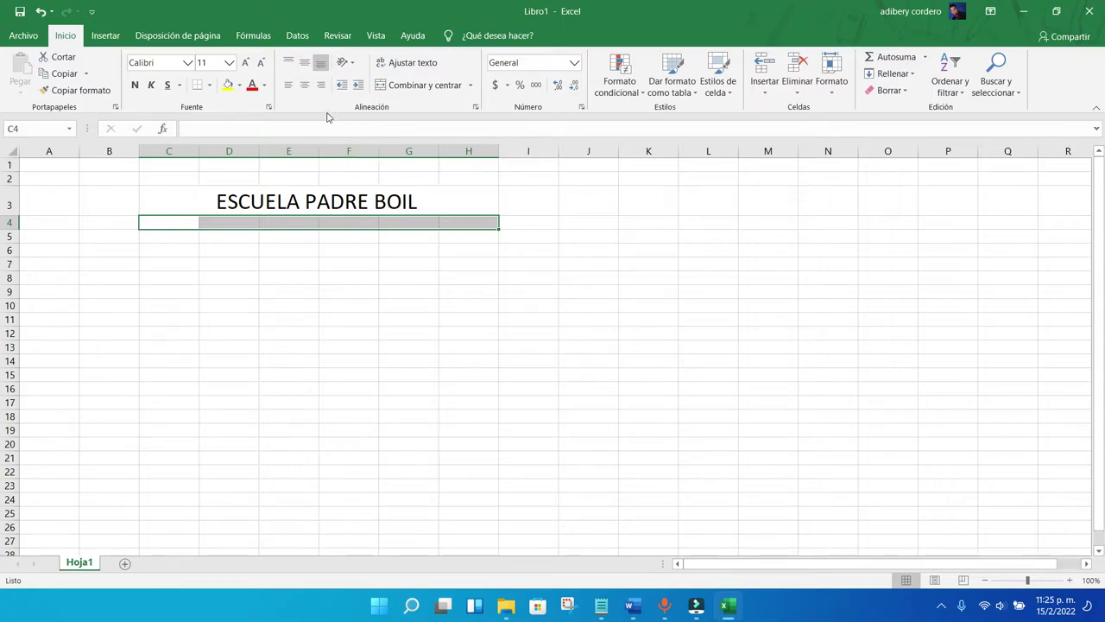
left_click(409, 87)
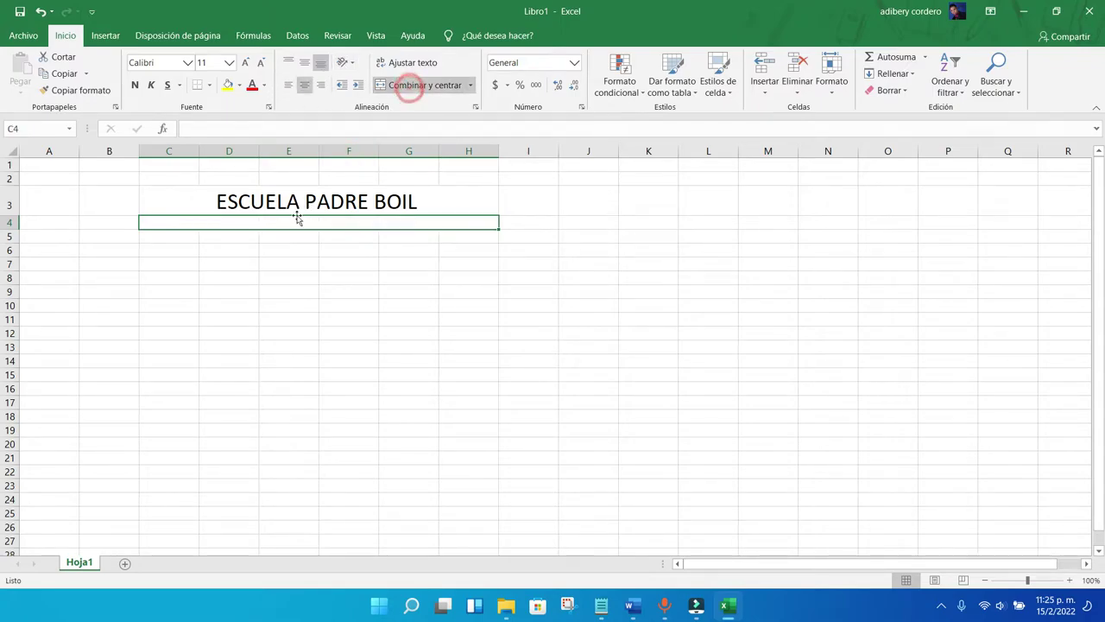
left_click(286, 222)
type("OCTOVO")
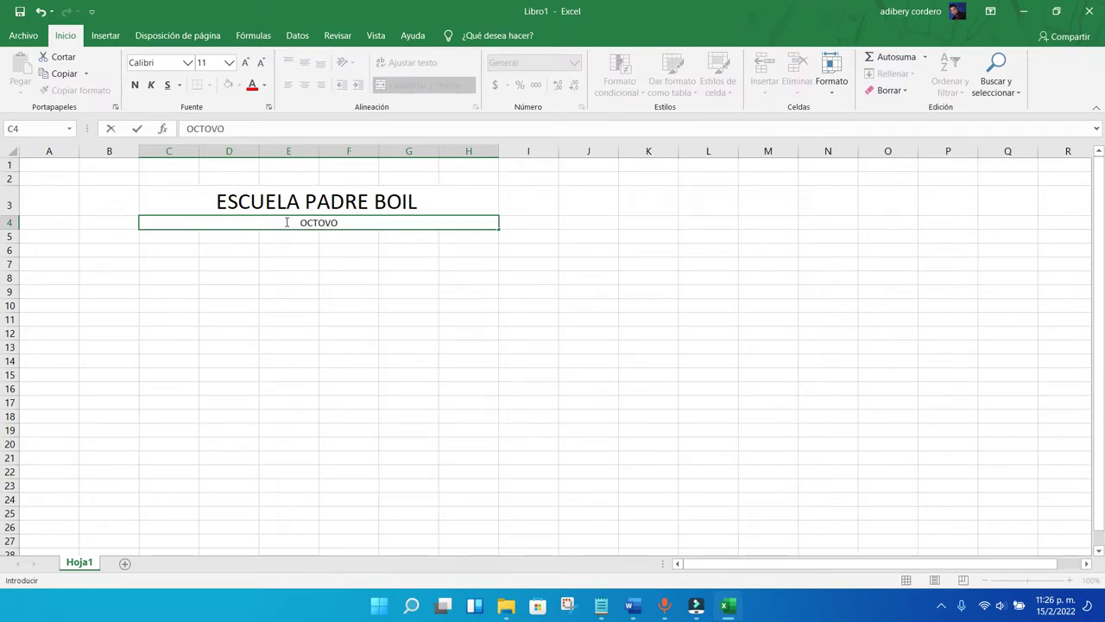
key("BackSpace")
key("BackSpace")
key("BackSpace")
type("AVO CURSO")
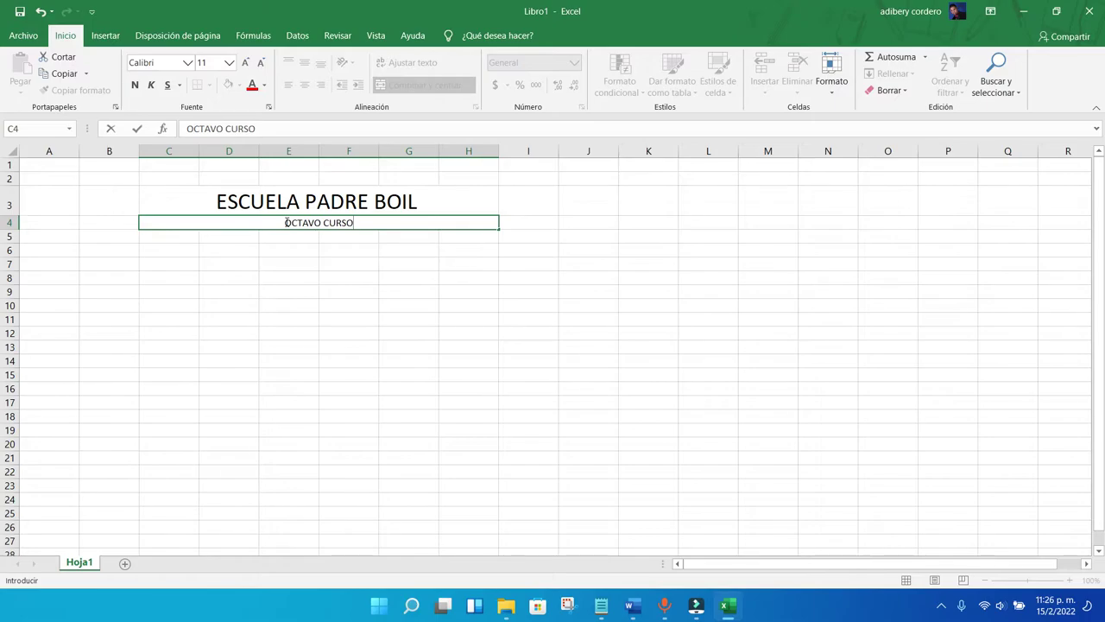
left_click(348, 277)
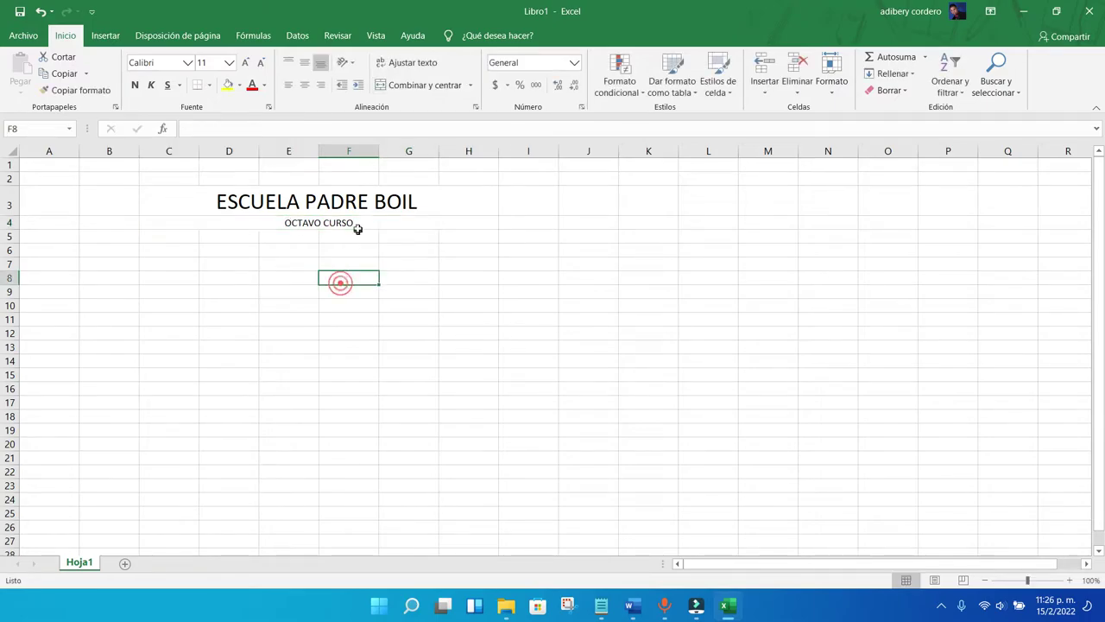
Step: Enter the column header CÓDIGO, with its accent, in cell B5
left_click(172, 248)
left_click(174, 237)
left_click(171, 260)
left_click(173, 236)
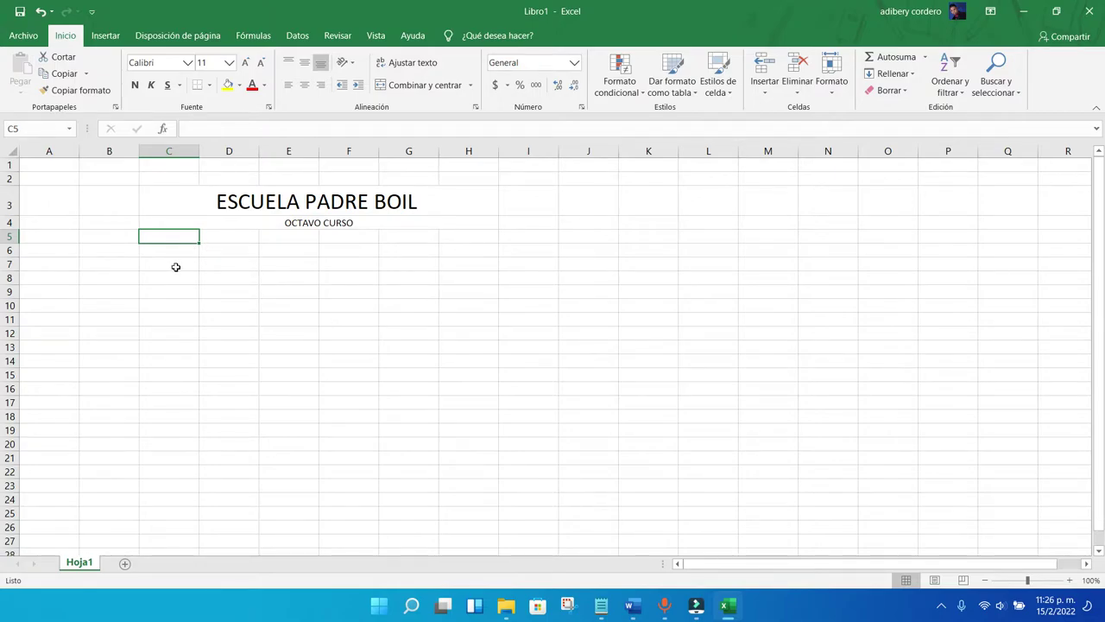
left_click(132, 237)
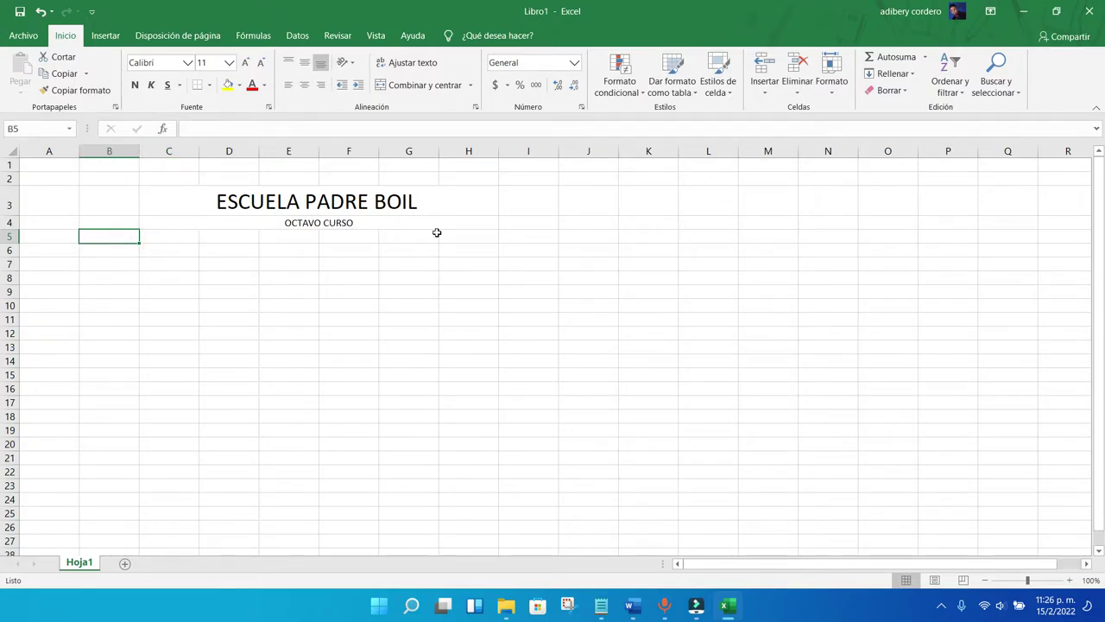
type("C")
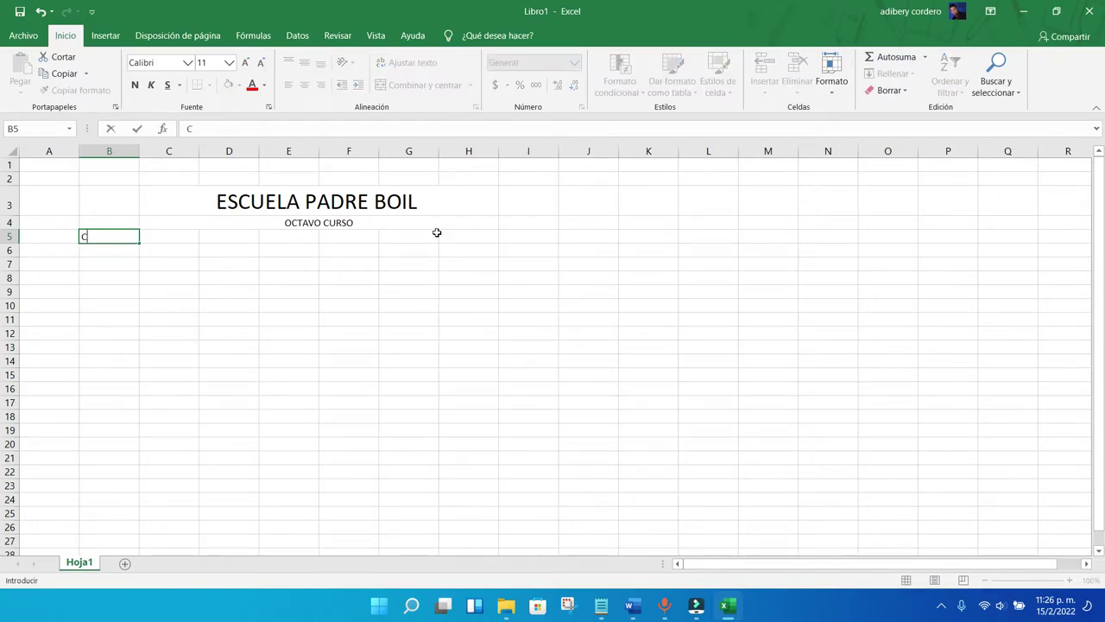
type("ODIGO ESTU")
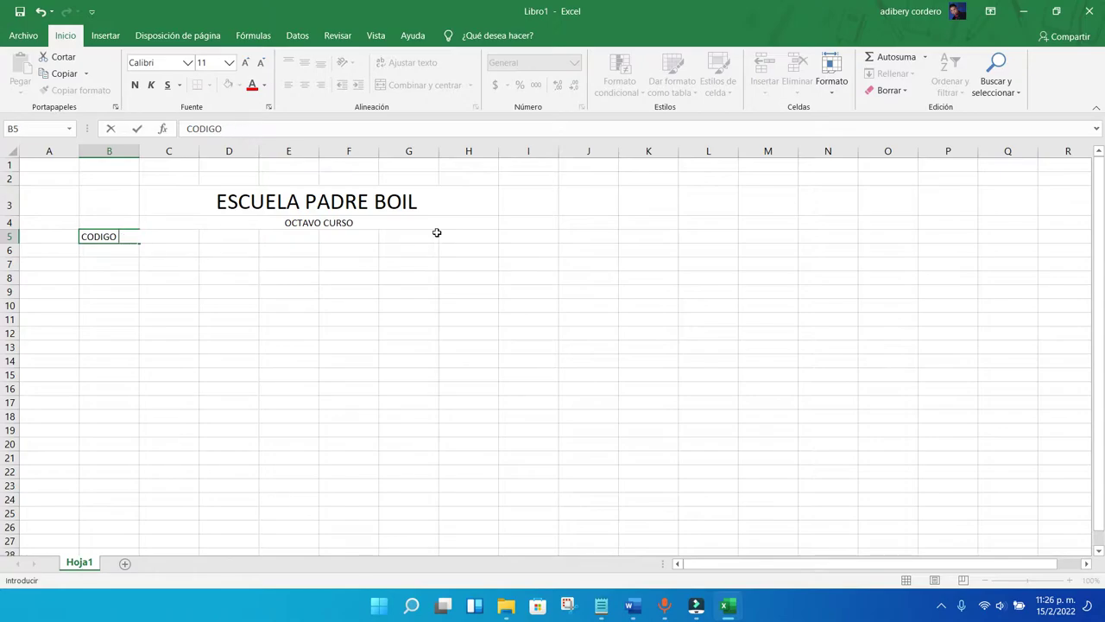
left_click(95, 237)
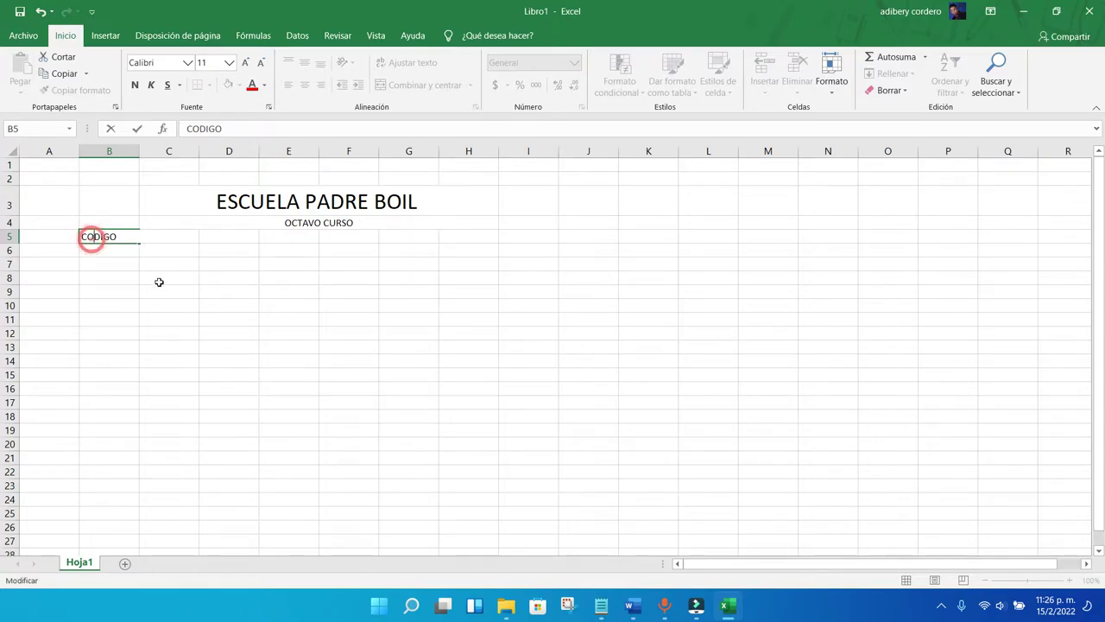
key("BackSpace")
type("Ó")
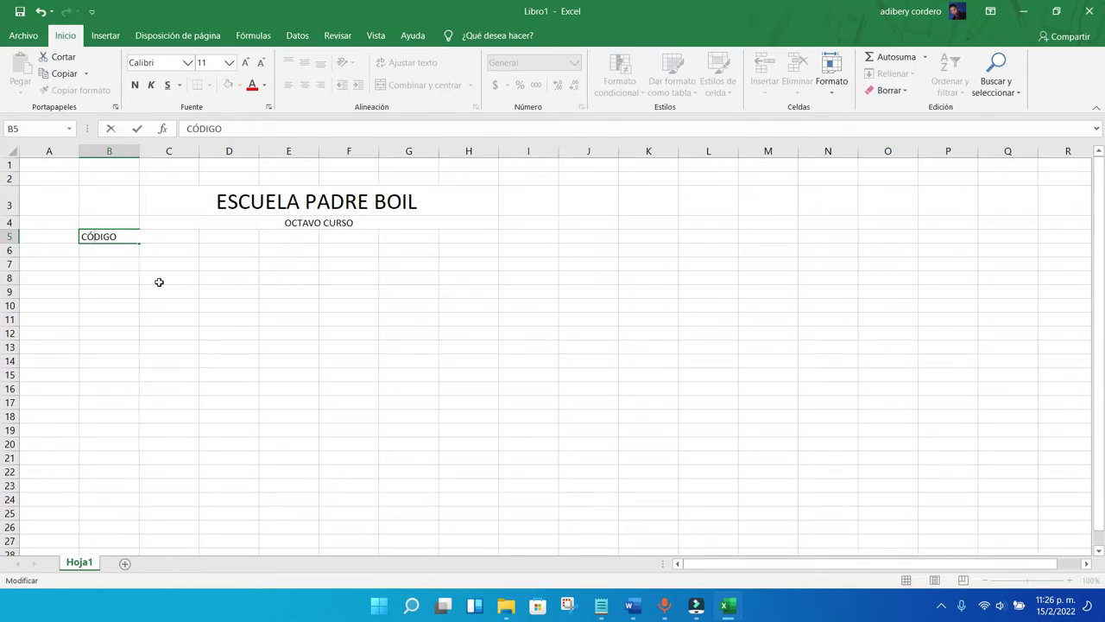
left_click(185, 319)
left_click(169, 237)
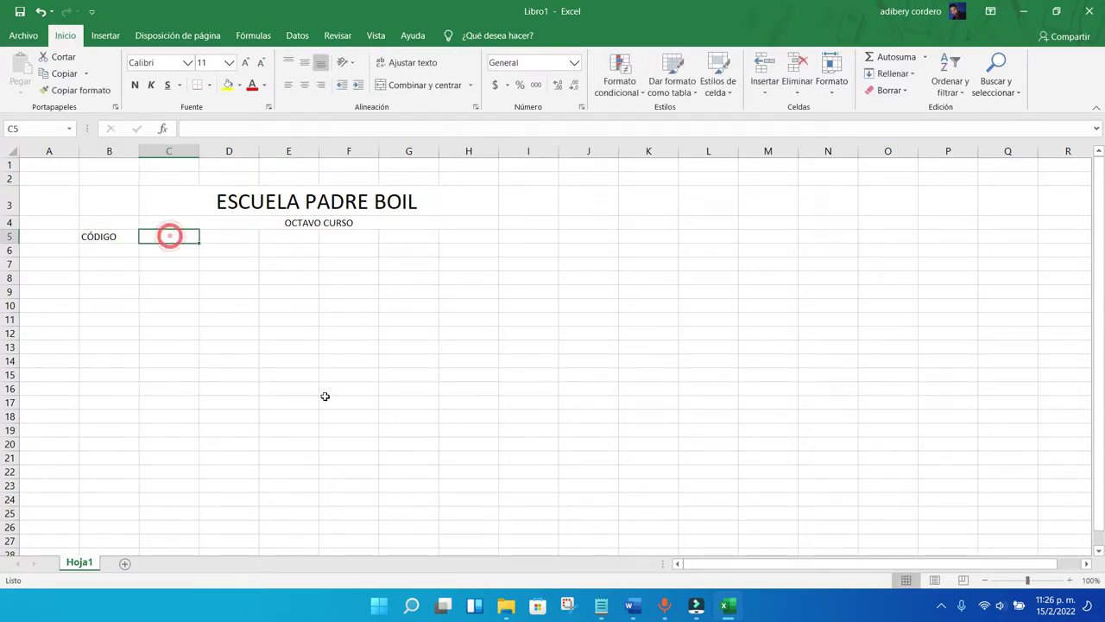
type("PRIMA NOTA")
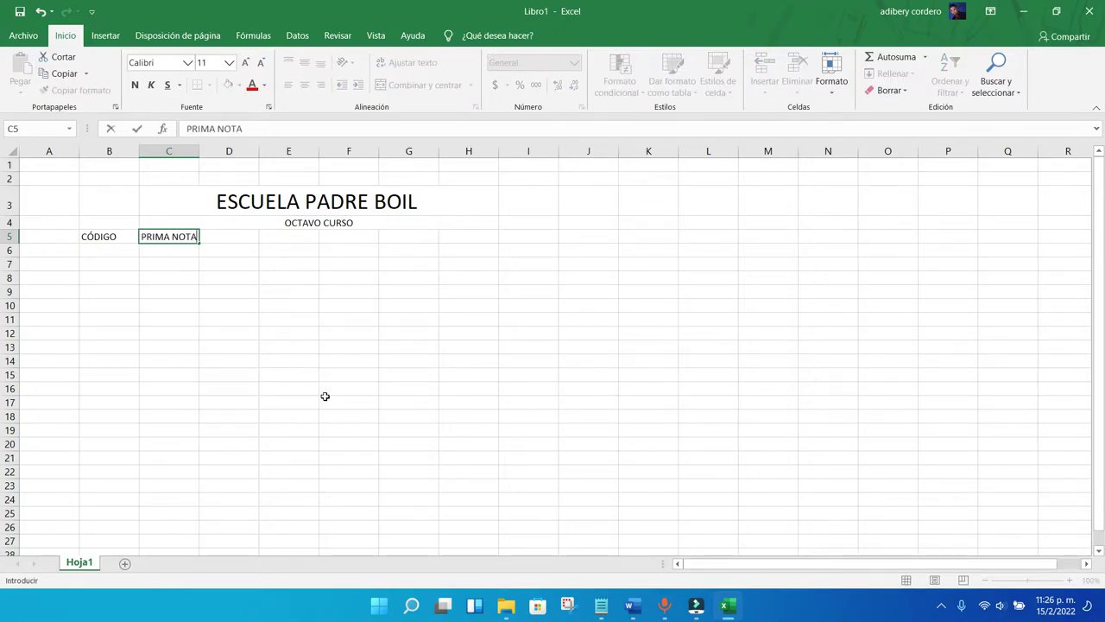
left_click(210, 244)
left_click(190, 240)
left_click(232, 236)
type("SEGUNDA N")
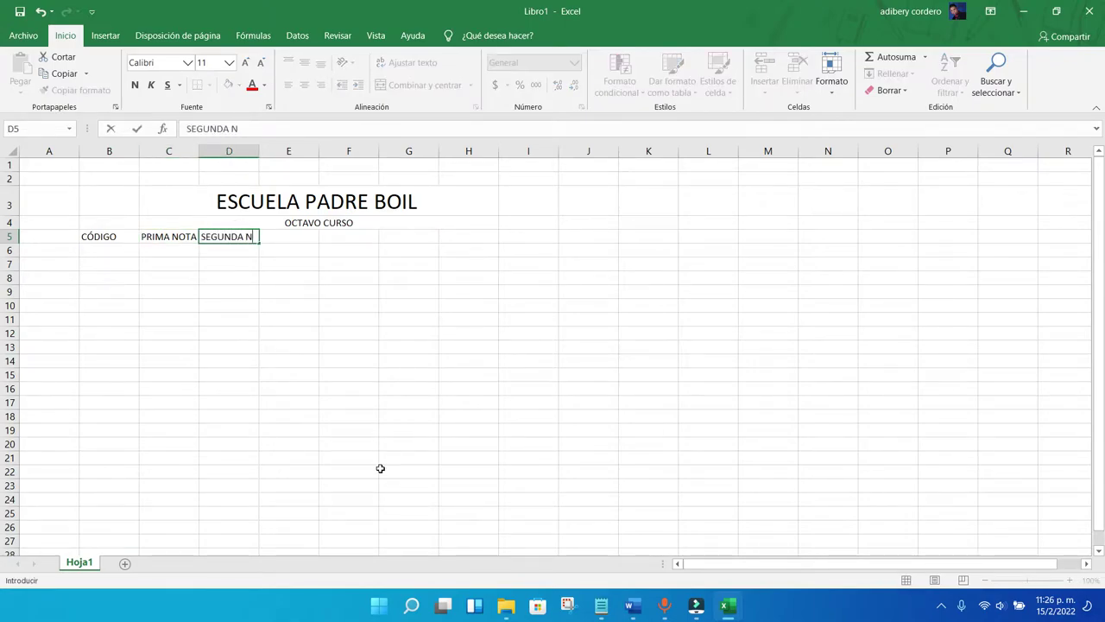
key("BackSpace")
key("BackSpace")
key("BackSpace")
key("BackSpace")
key("BackSpace")
key("BackSpace")
key("BackSpace")
key("BackSpace")
key("BackSpace")
key("BackSpace")
Step: Enter the column headers NOTA 1, NOTA 2, NOTA 3 and NOTA 4 in cells C5 through F5
left_click(184, 234)
type("NOTA")
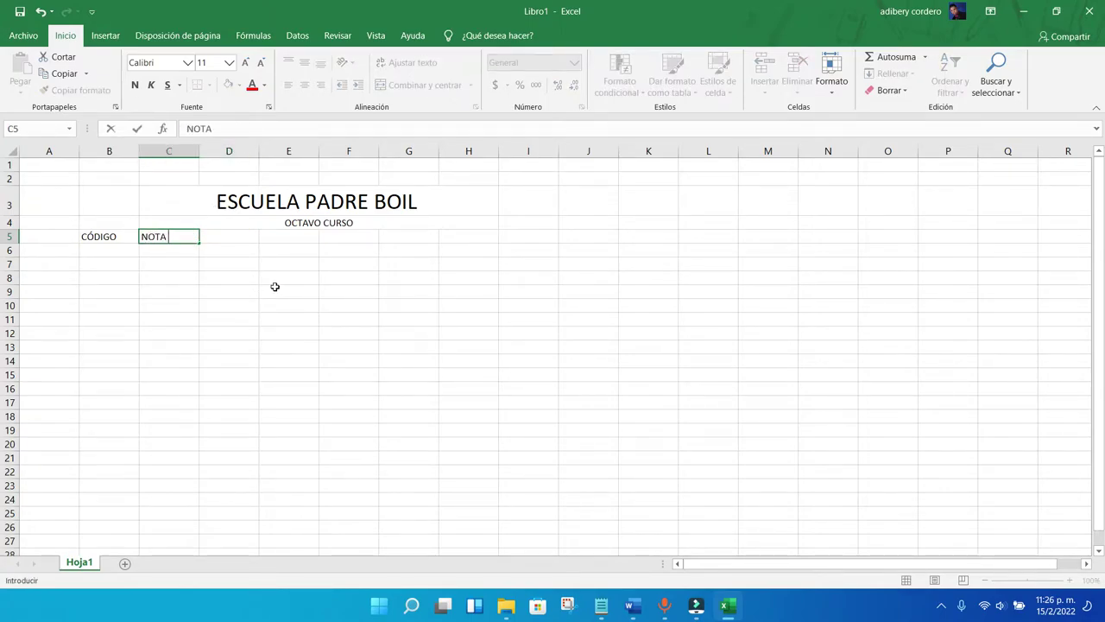
type(" 1")
left_click(220, 237)
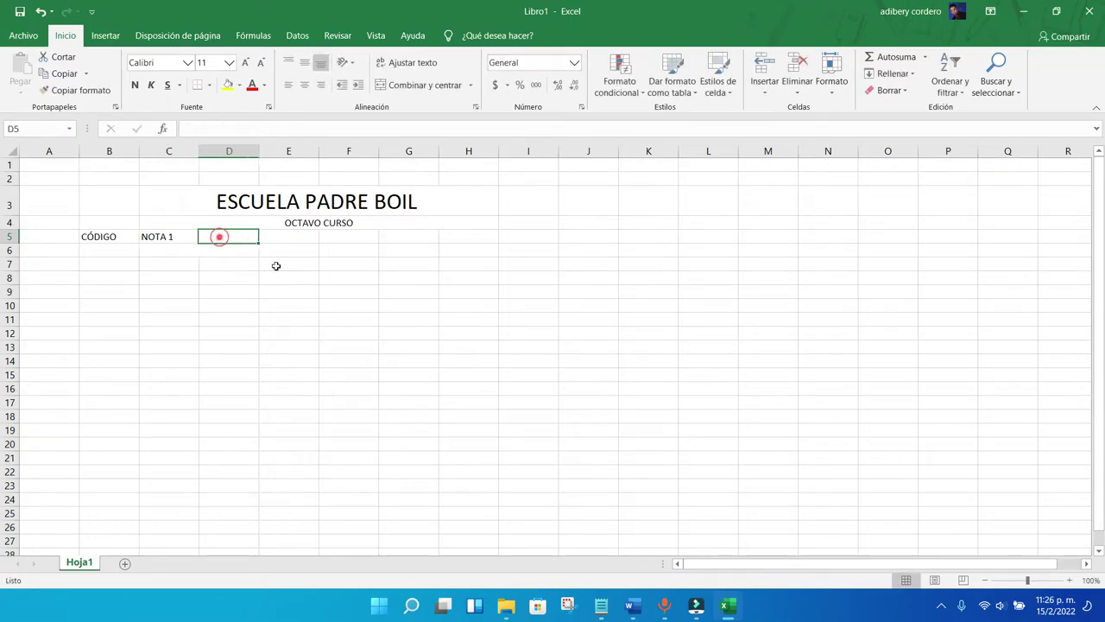
type("NOTA")
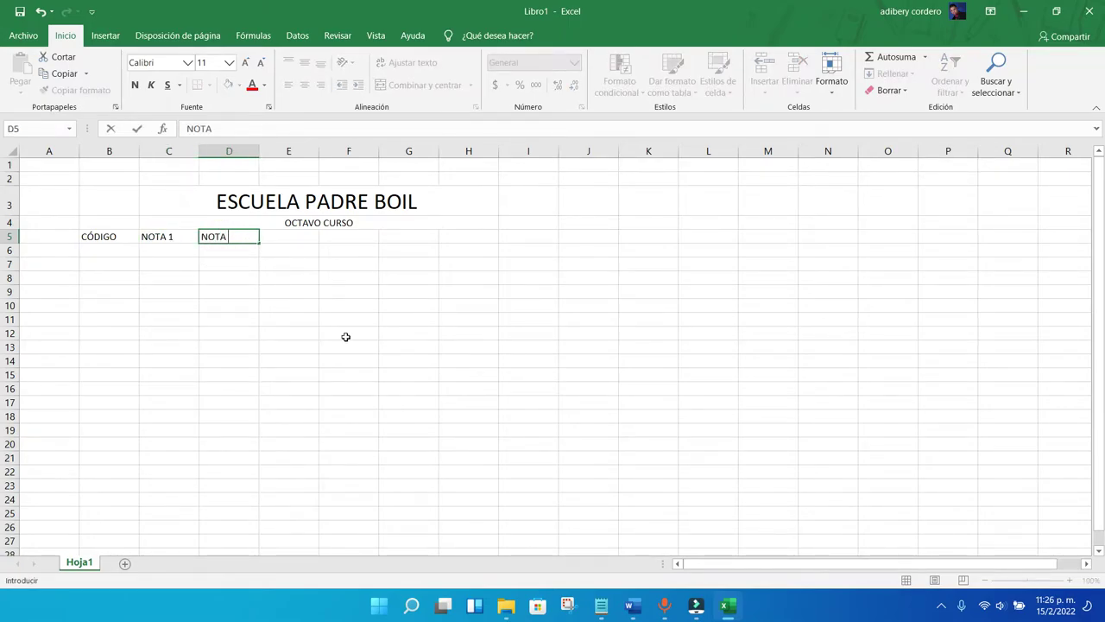
type(" 2")
left_click(295, 240)
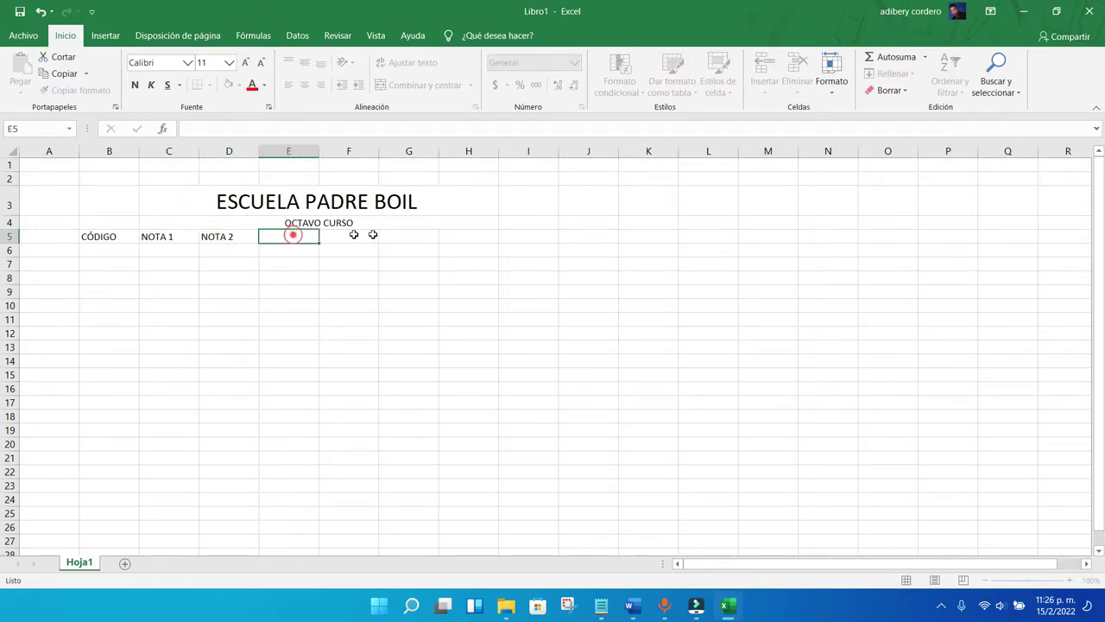
type("NOTA 3")
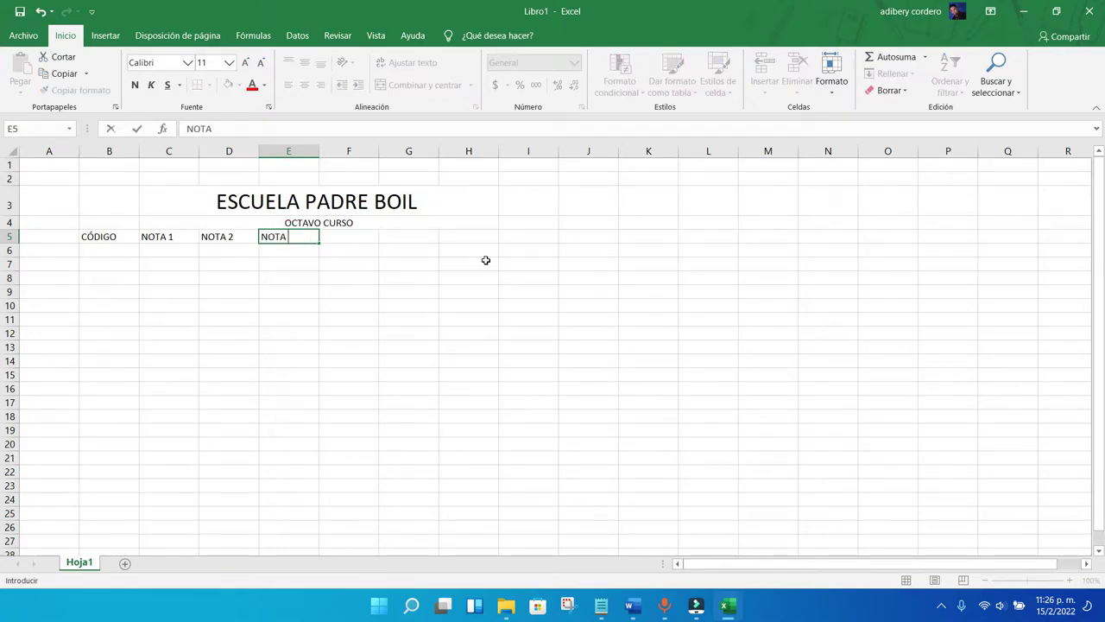
left_click(358, 243)
type("NOTA 4")
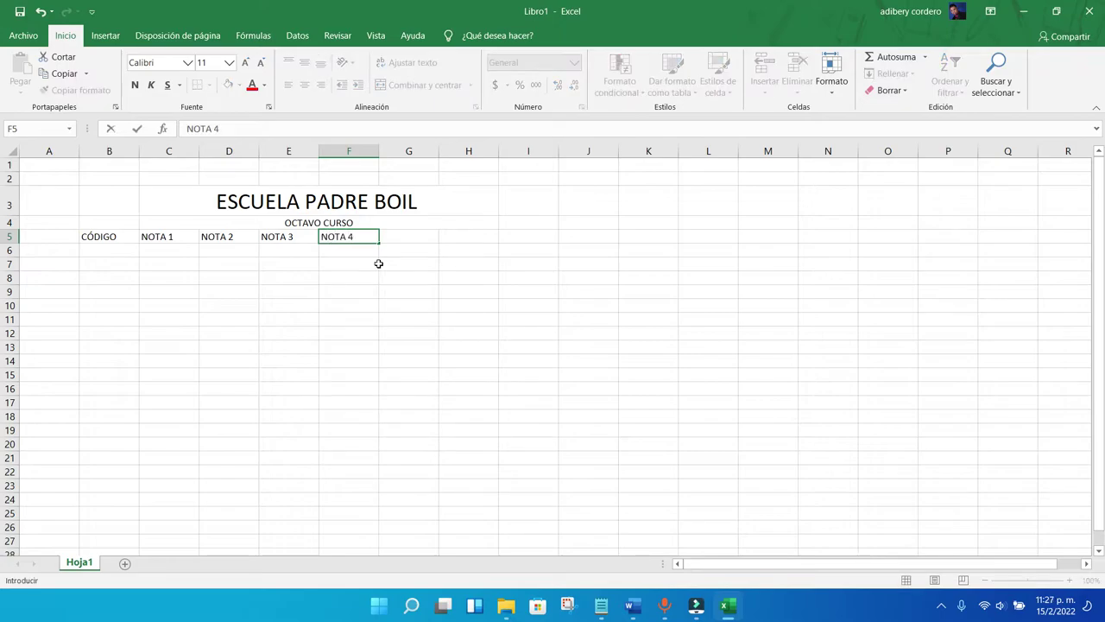
Step: Enter the column header PROMEDIO in cell G5
left_click(382, 264)
key("Up")
key("Up")
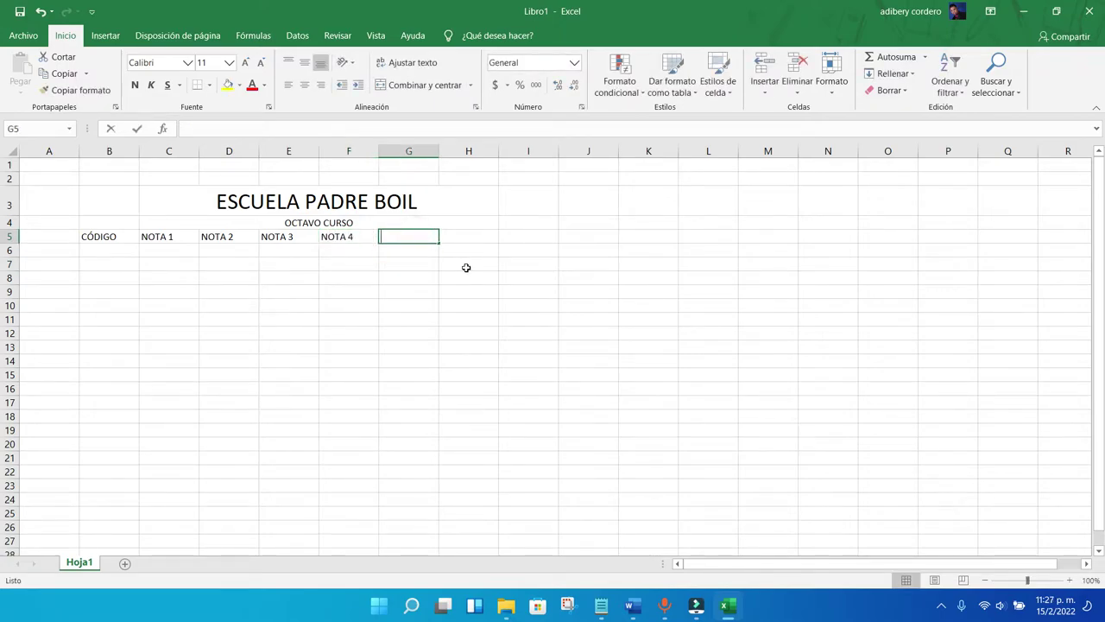
type("PROM")
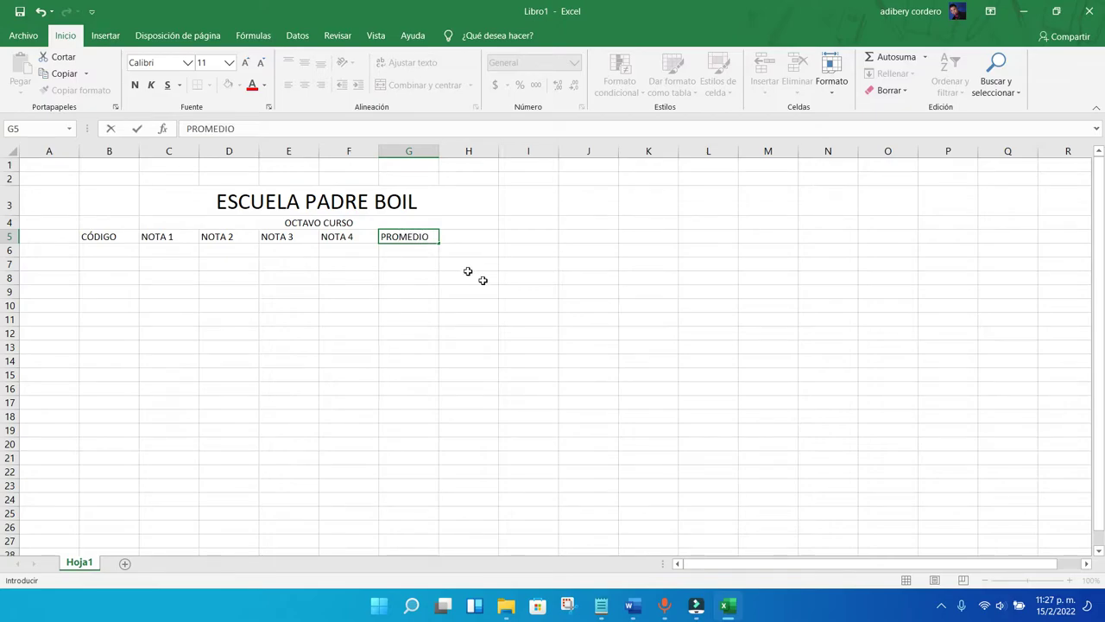
Step: Finish the PROMEDIO header and move the whole header row from B5:G5 to C5:H5
type("EDIO")
left_click(494, 304)
left_click_drag(107, 236, 424, 239)
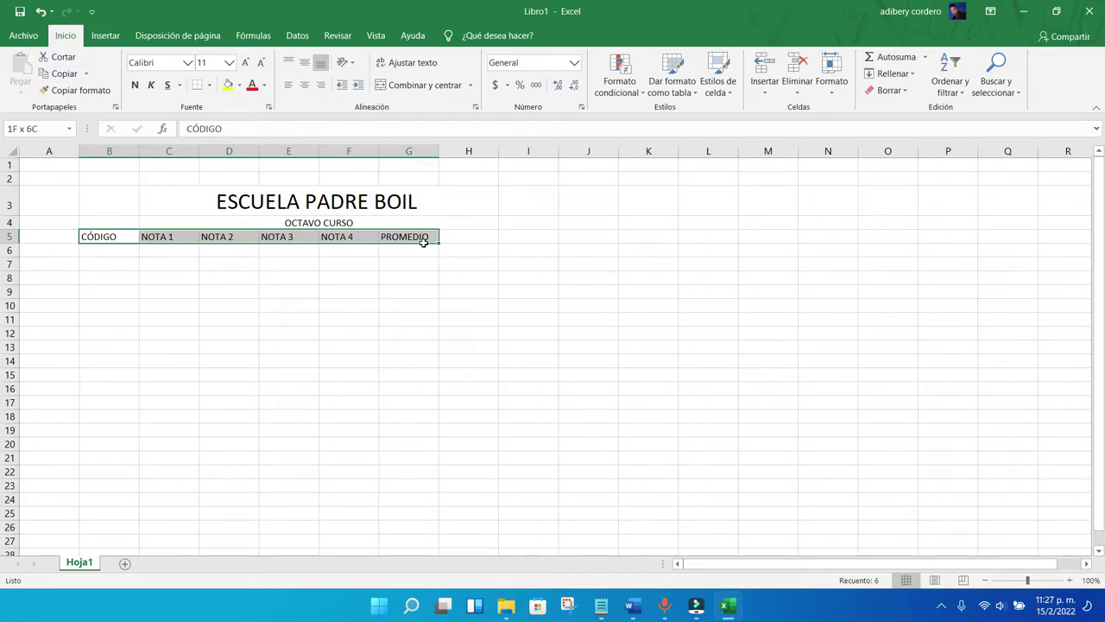
left_click_drag(424, 243, 424, 248)
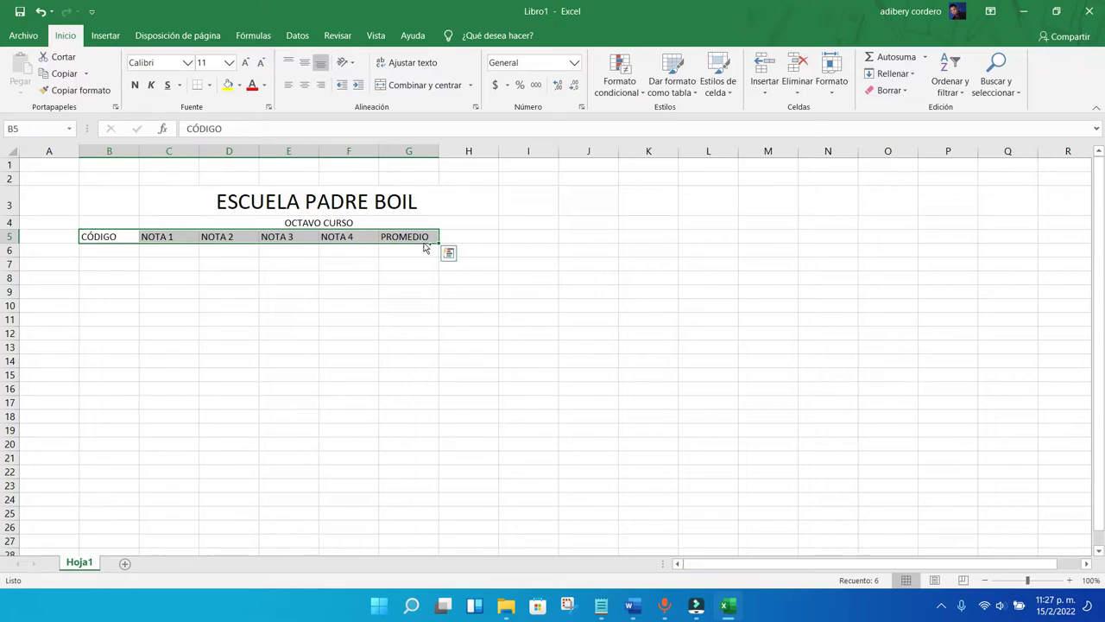
key("ctrl+c")
left_click(162, 235)
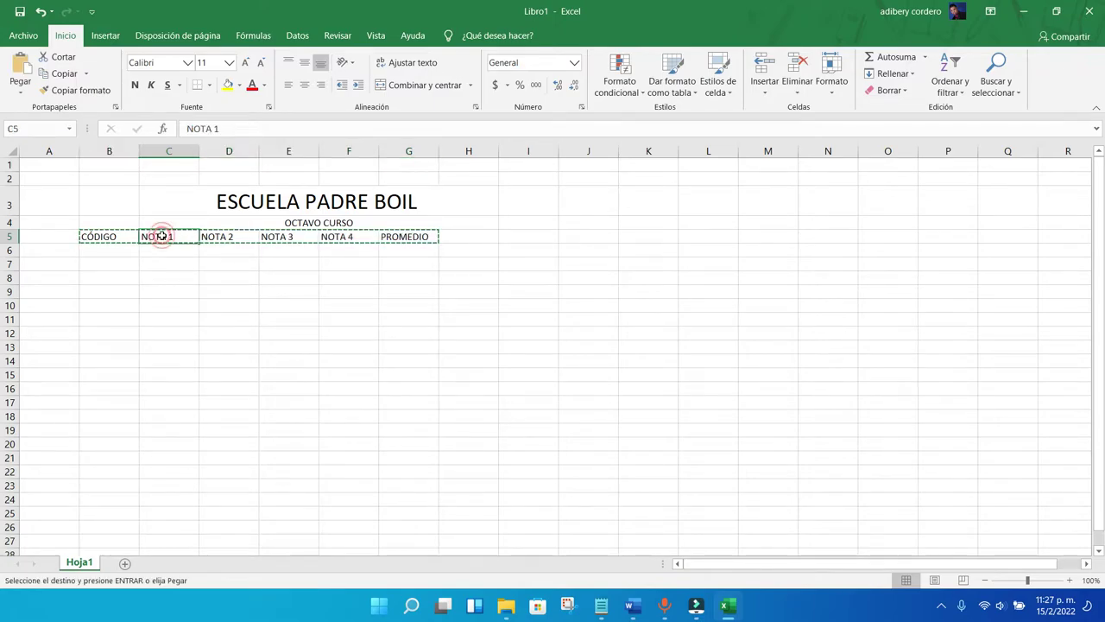
key("Return")
left_click(301, 308)
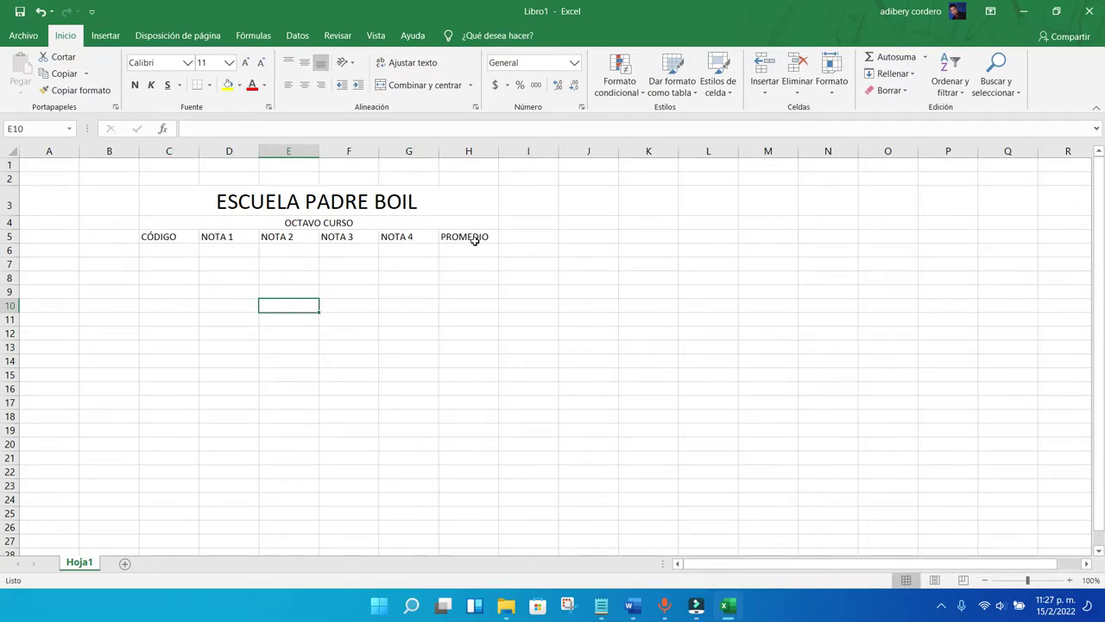
Step: Make the headers in C5:H5 bold and enlarge their font by two size increments
left_click_drag(475, 235, 163, 238)
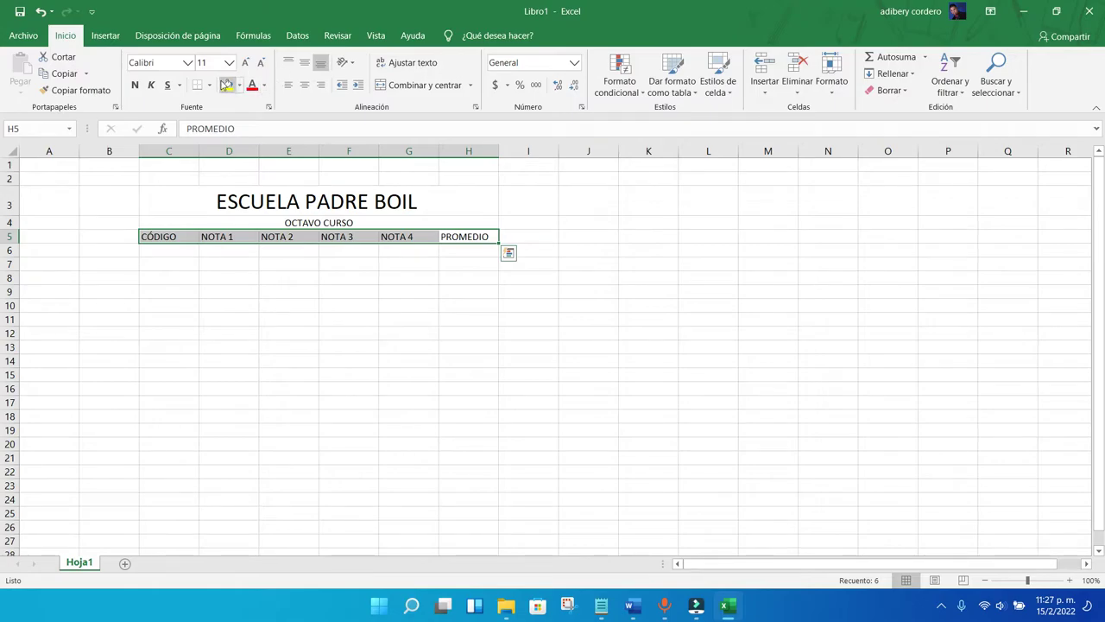
left_click(135, 85)
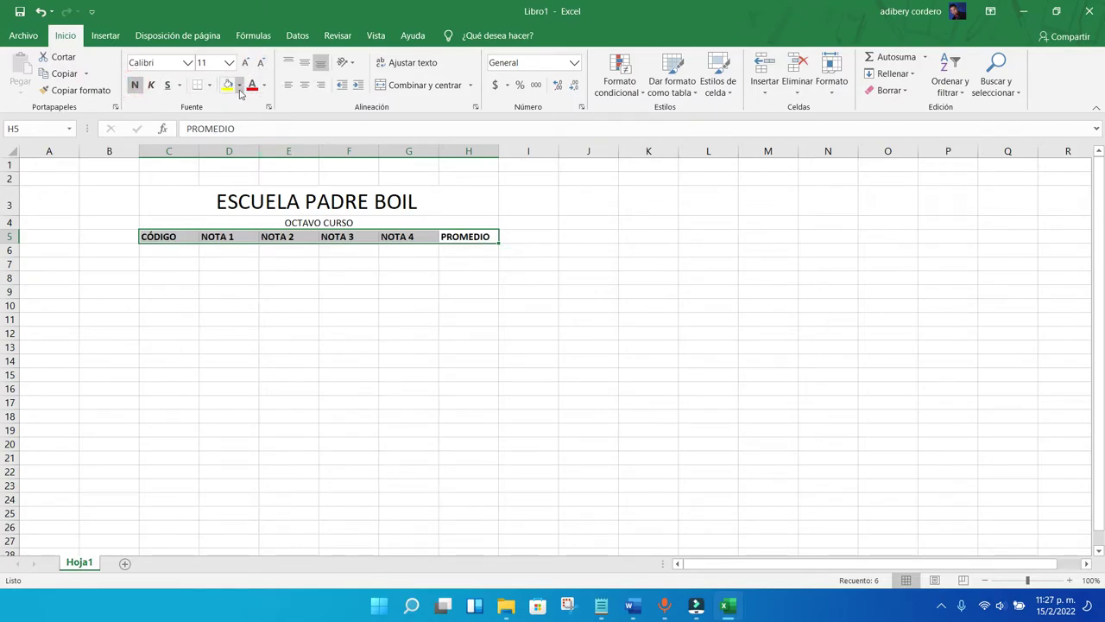
left_click(247, 65)
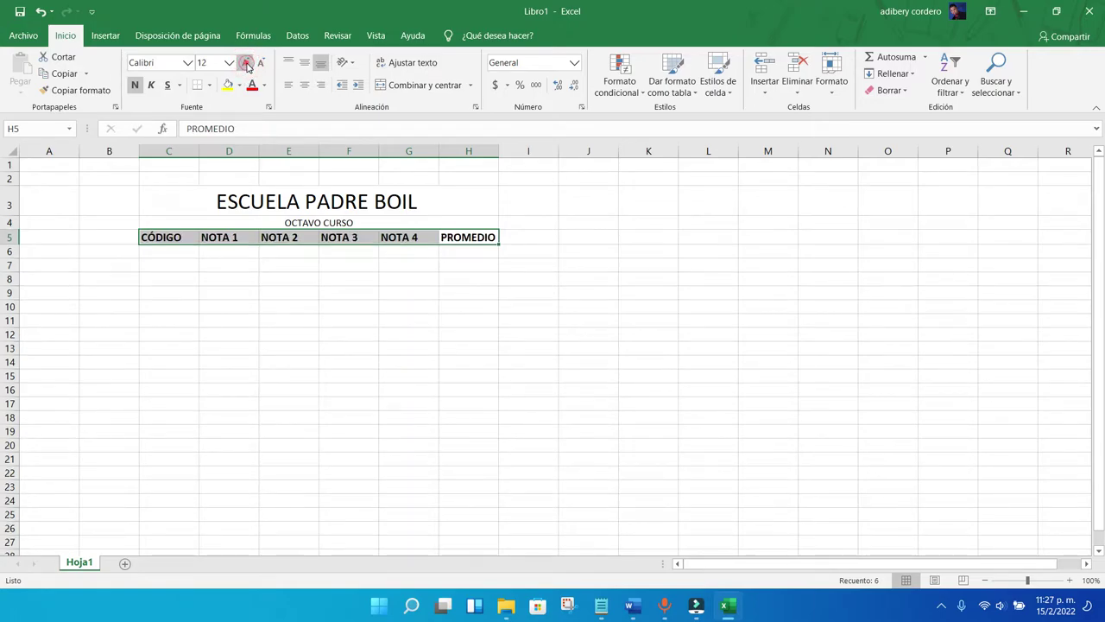
left_click(247, 64)
Step: Enlarge the OCTAVO CURSO subtitle in the merged cell C4 to font size 18
left_click(339, 222)
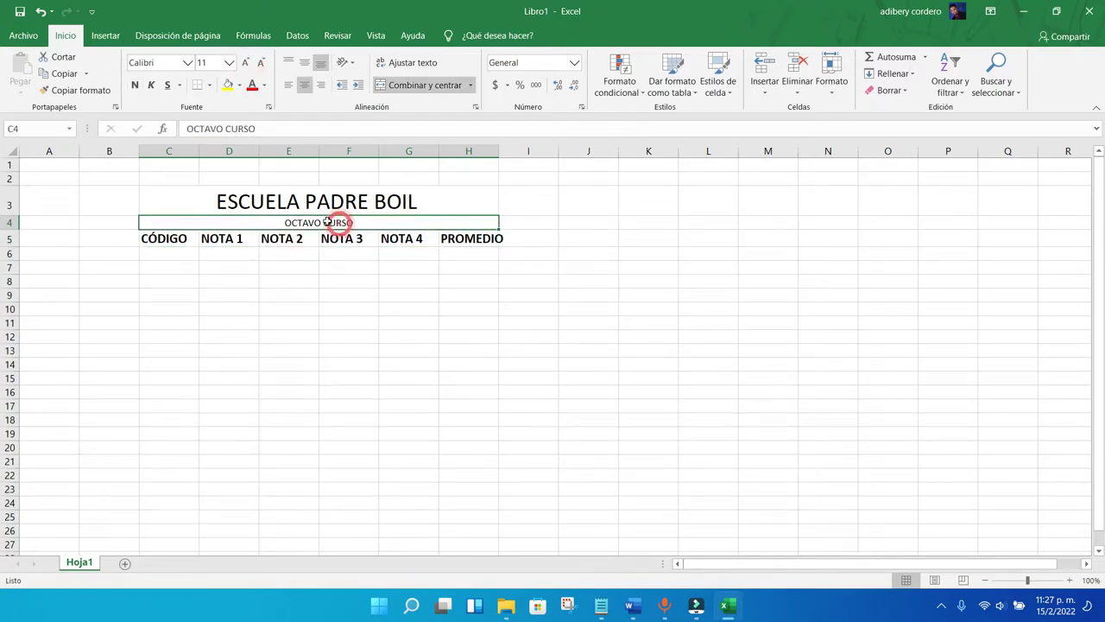
left_click(246, 66)
left_click(246, 66)
left_click(246, 65)
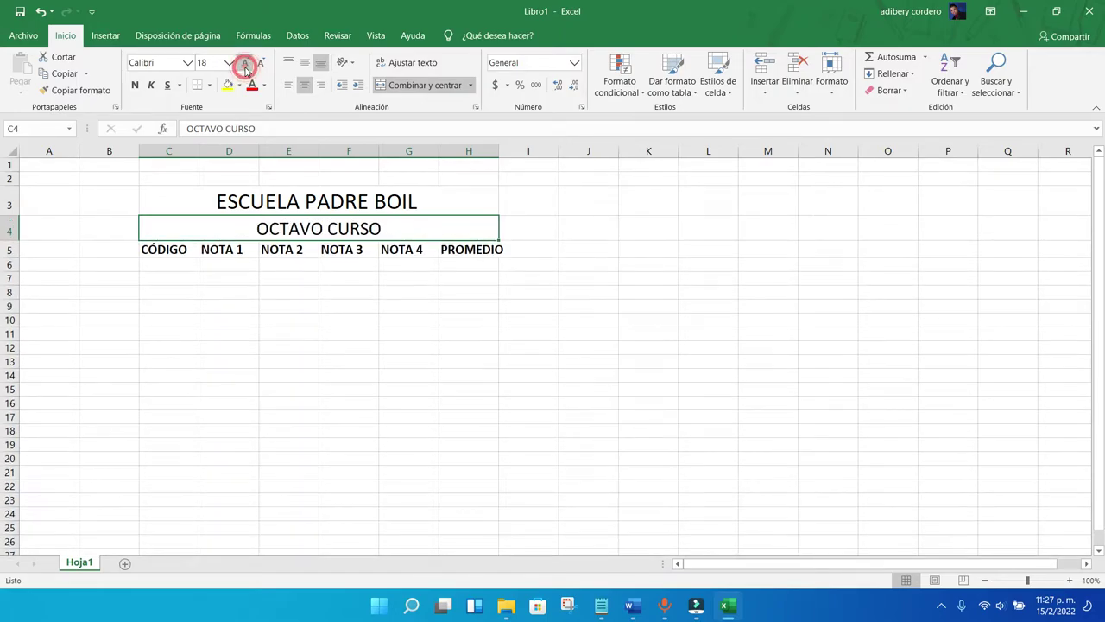
left_click(288, 378)
Step: Enter the first student code, 1, in cell C6 under CÓDIGO
left_click(172, 266)
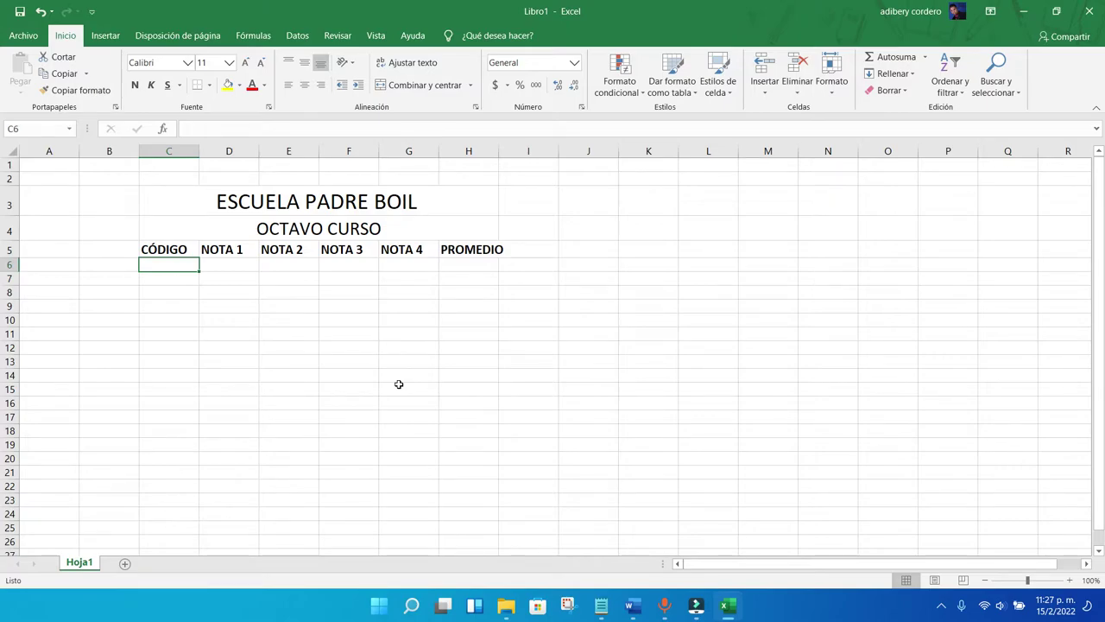
type("1")
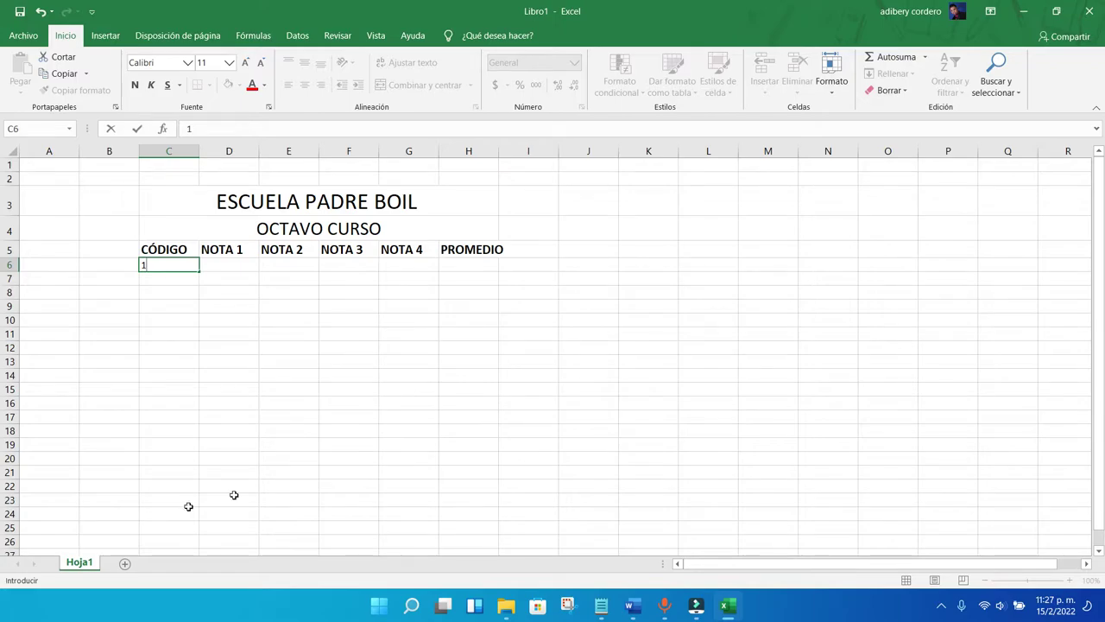
left_click(160, 420)
Step: Try to fill the codes down from C6 alone to C15, and clear the copied values from C7:C15
left_click(173, 263)
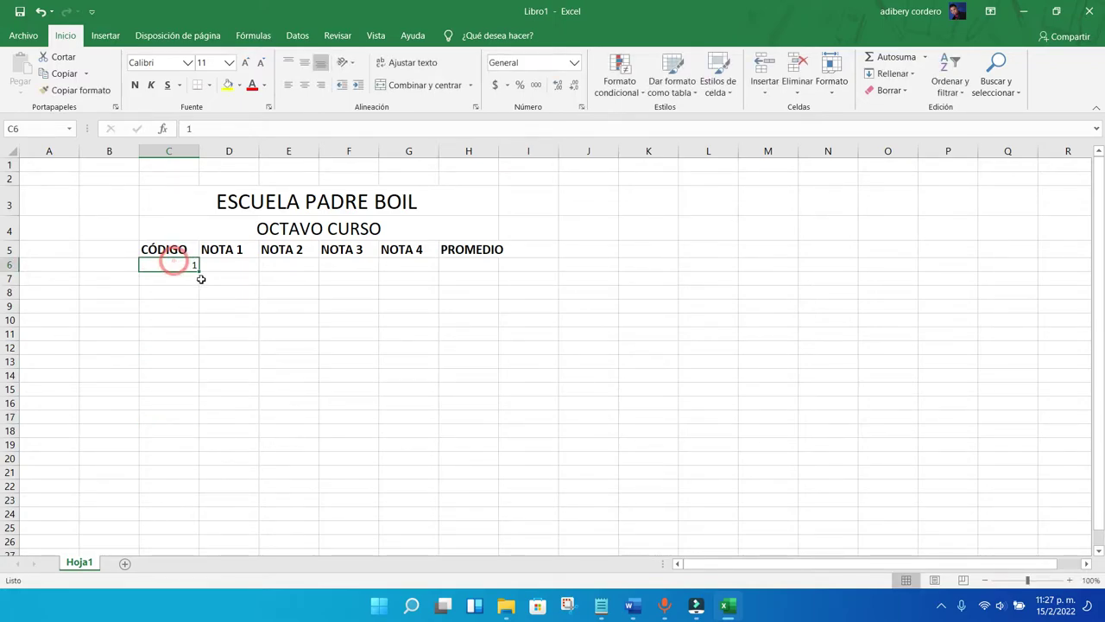
left_click_drag(198, 270, 193, 398)
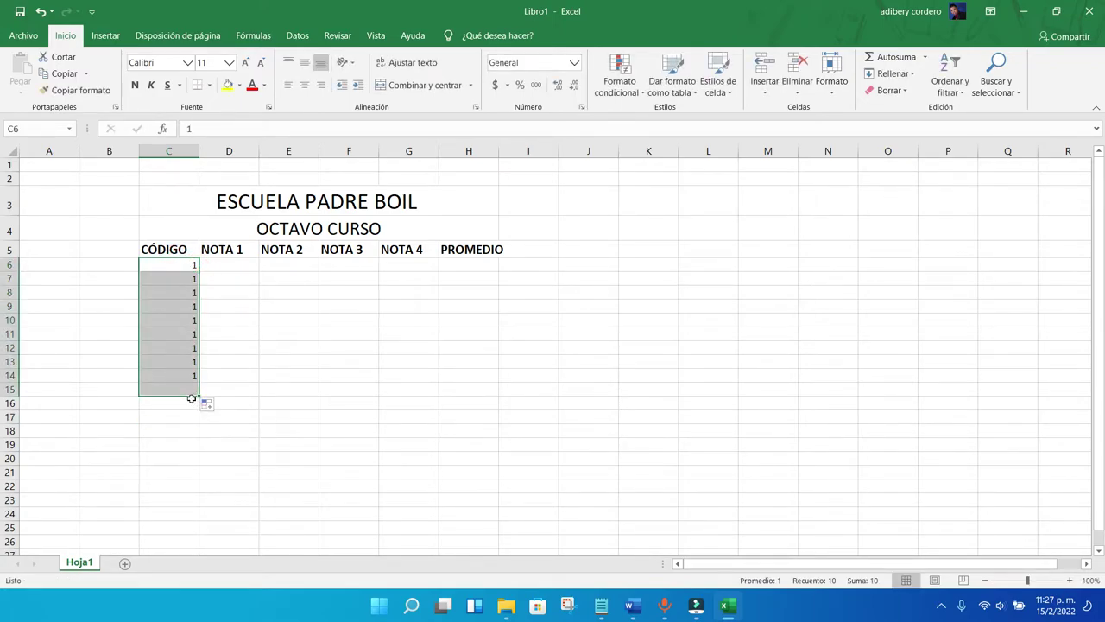
left_click_drag(193, 280, 195, 384)
key("BackSpace")
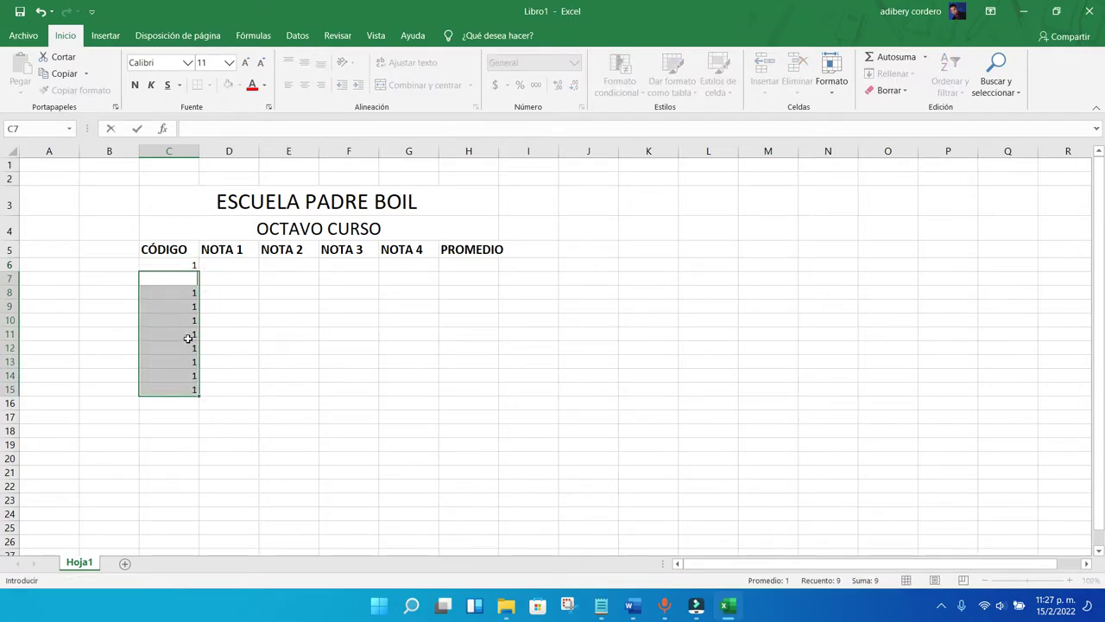
left_click(222, 388)
left_click_drag(187, 388, 177, 296)
key("BackSpace")
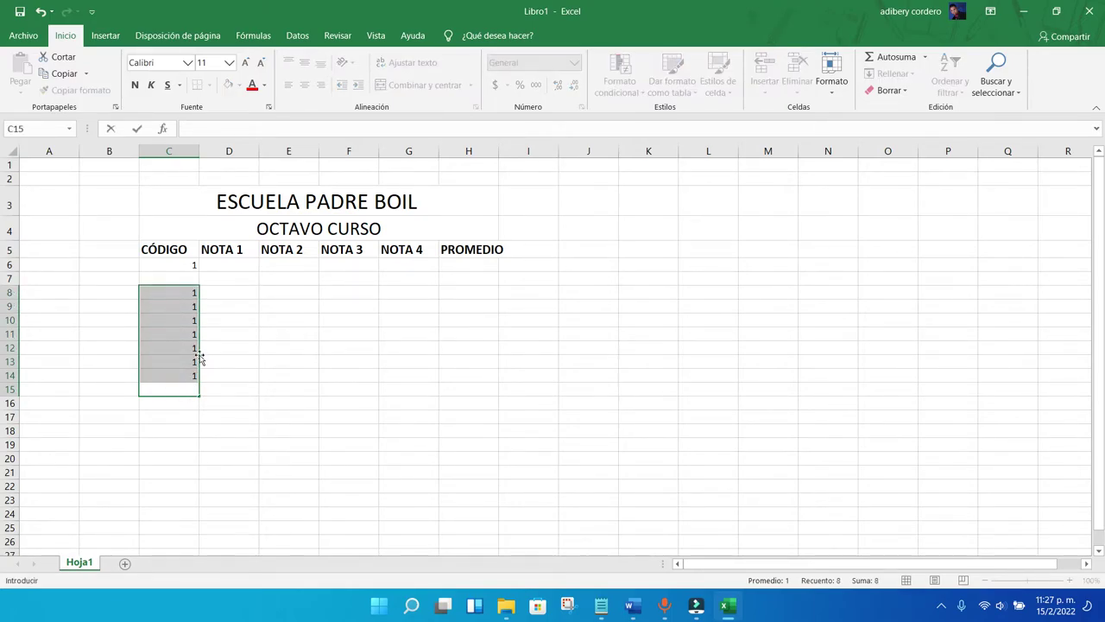
left_click(198, 389)
left_click_drag(178, 336, 191, 386)
key("Delete")
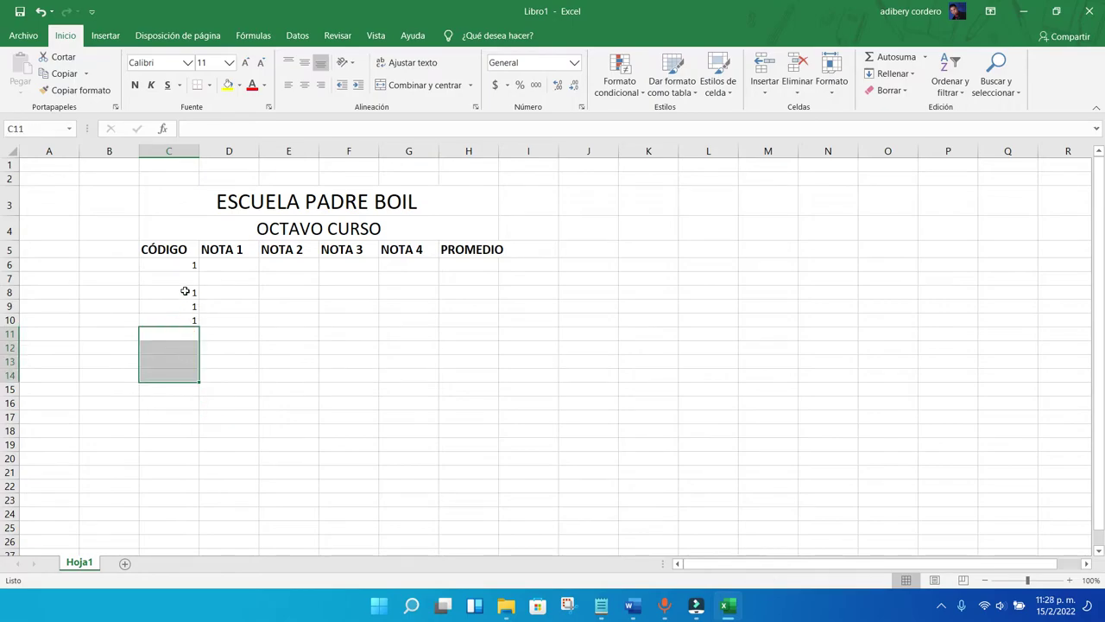
left_click_drag(184, 288, 199, 322)
key("Delete")
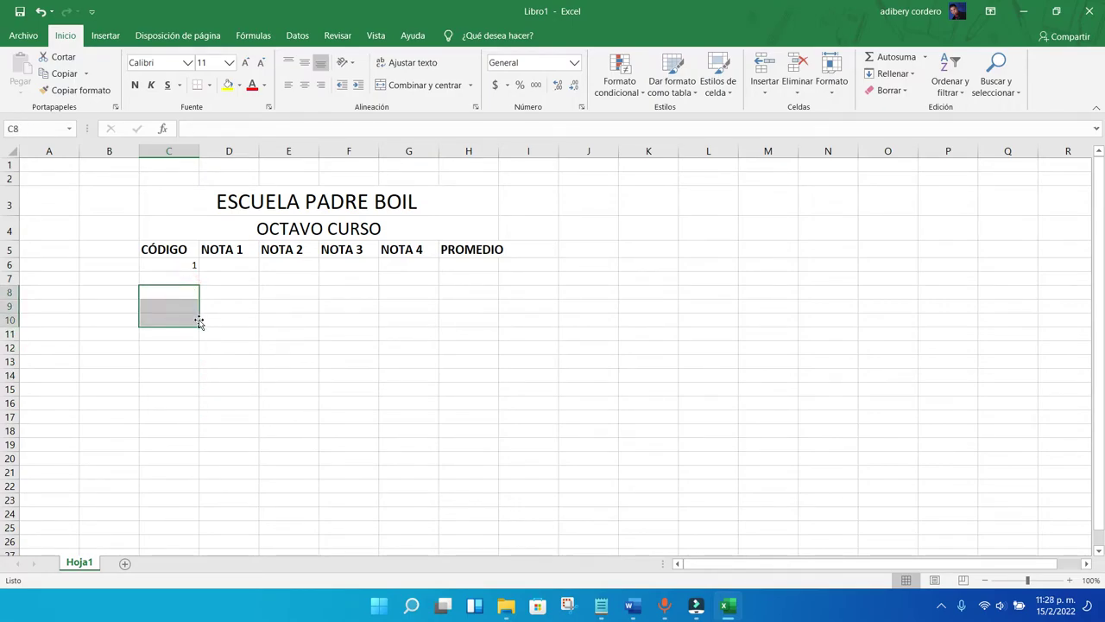
Step: Enter the second student code, 2, in cell C7
left_click(195, 266)
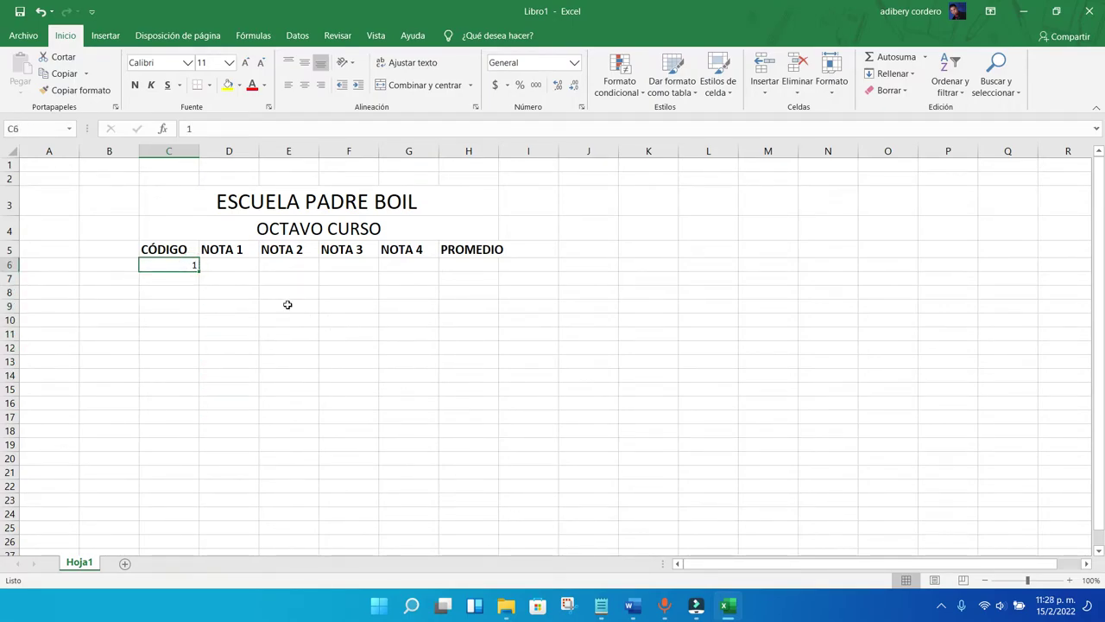
left_click(185, 278)
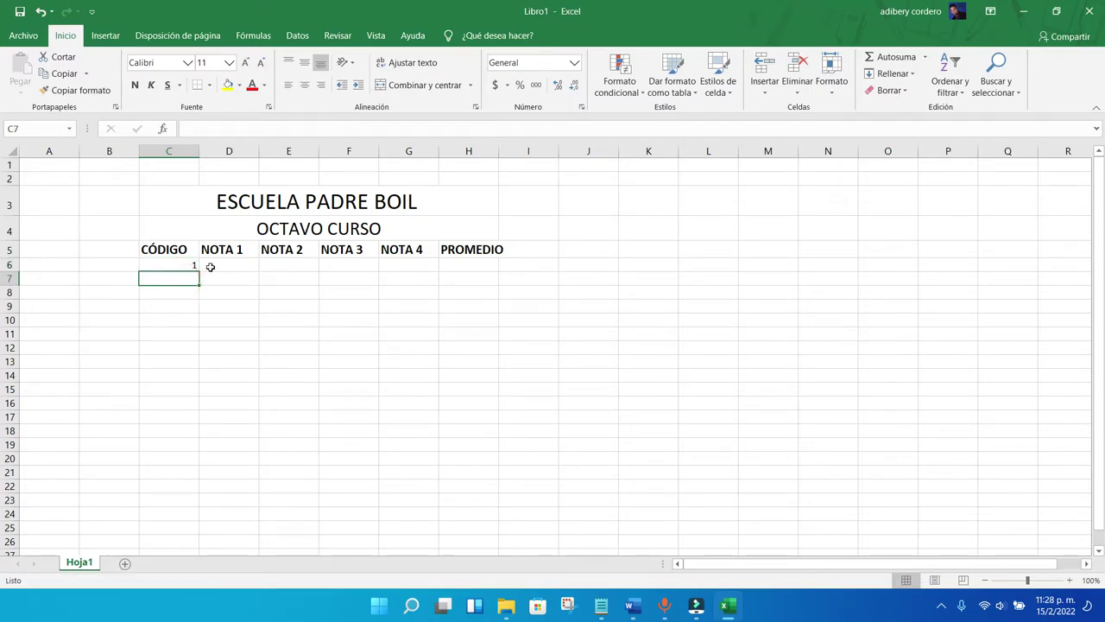
type("2")
left_click(190, 261)
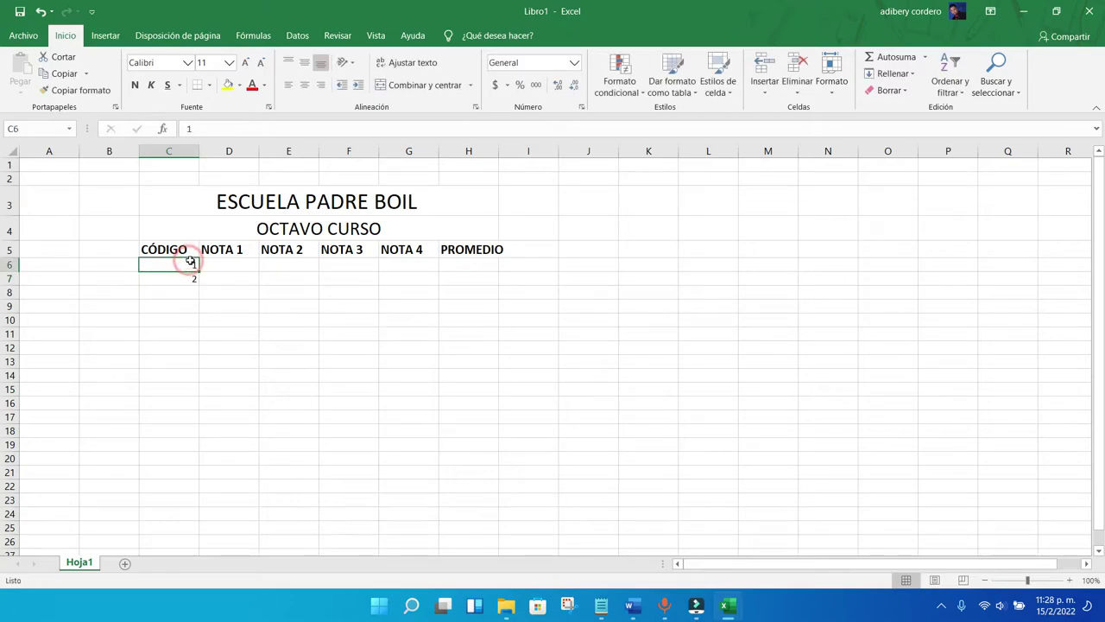
Step: Try to fill the codes down from C7 alone to C10, and clear the copied values from C8:C10
left_click(180, 274)
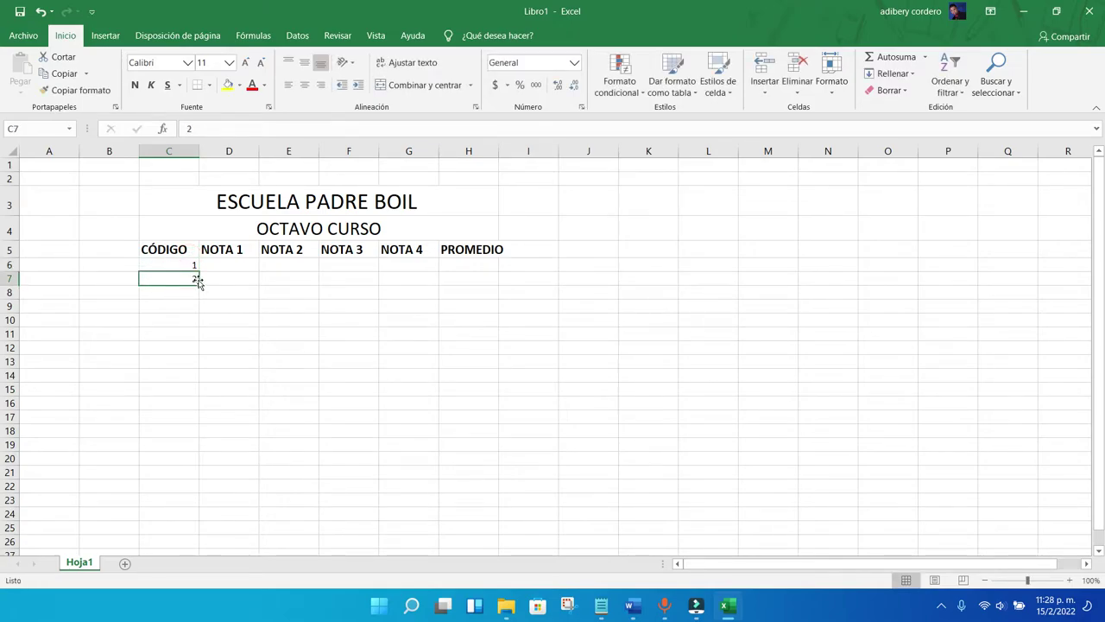
left_click_drag(199, 284, 197, 315)
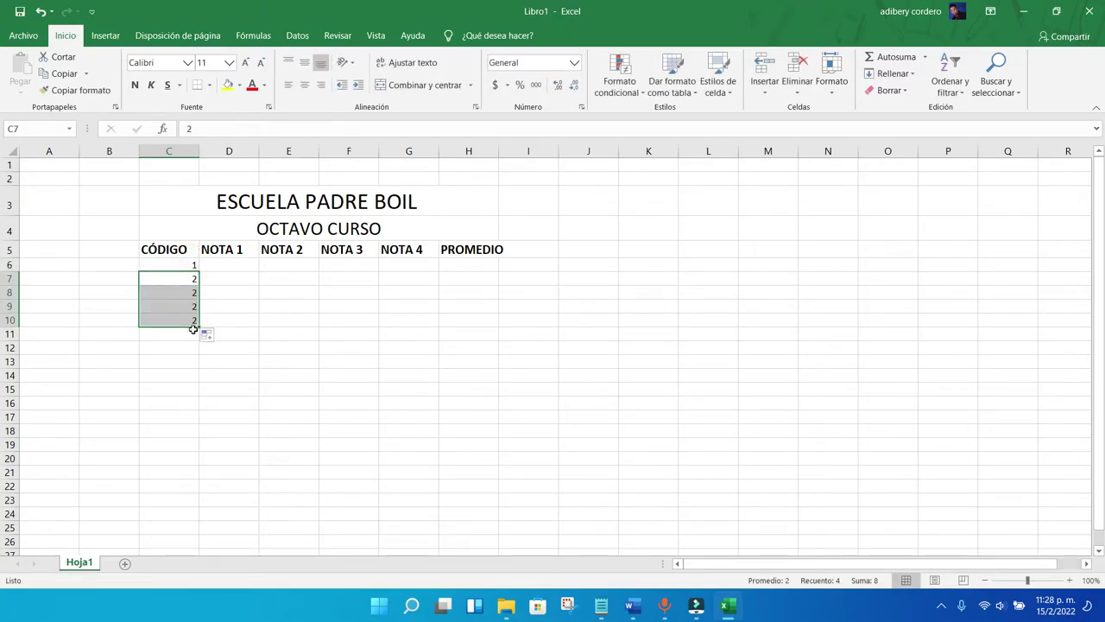
left_click(193, 329)
left_click_drag(184, 294, 182, 319)
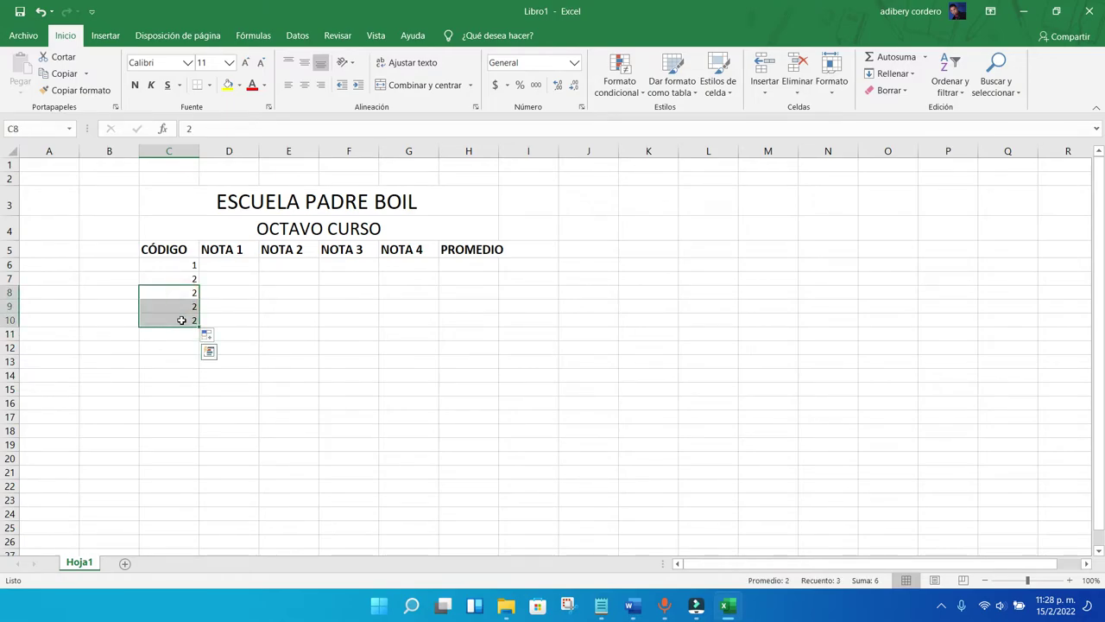
key("Delete")
left_click(177, 339)
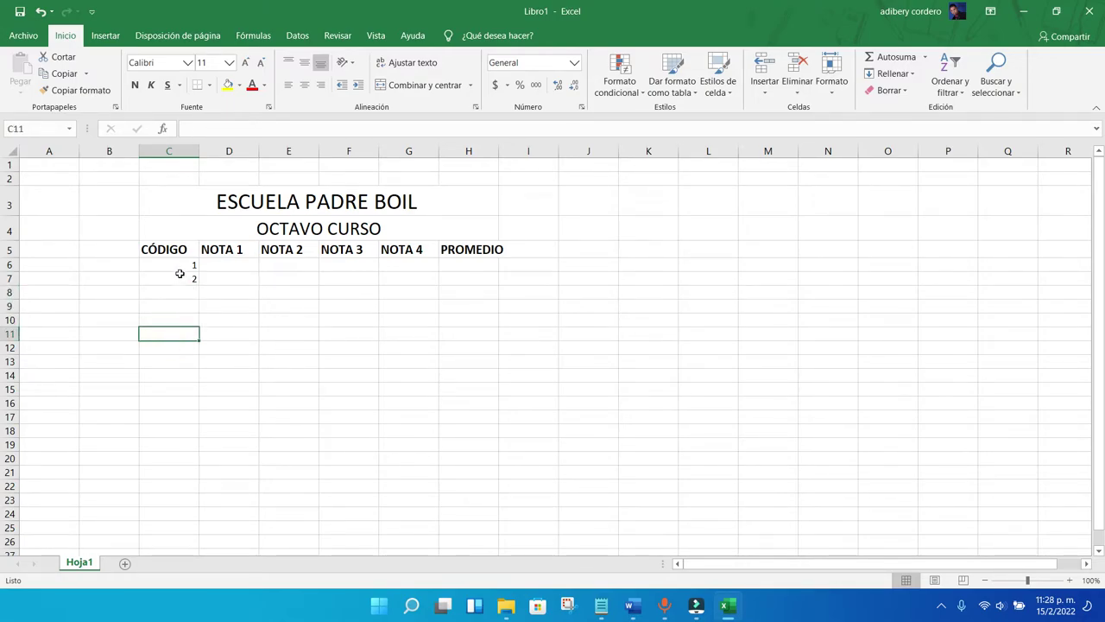
Step: Extend the series in C6:C7 down to C15 so the codes run from 1 to 10
left_click_drag(179, 267, 187, 277)
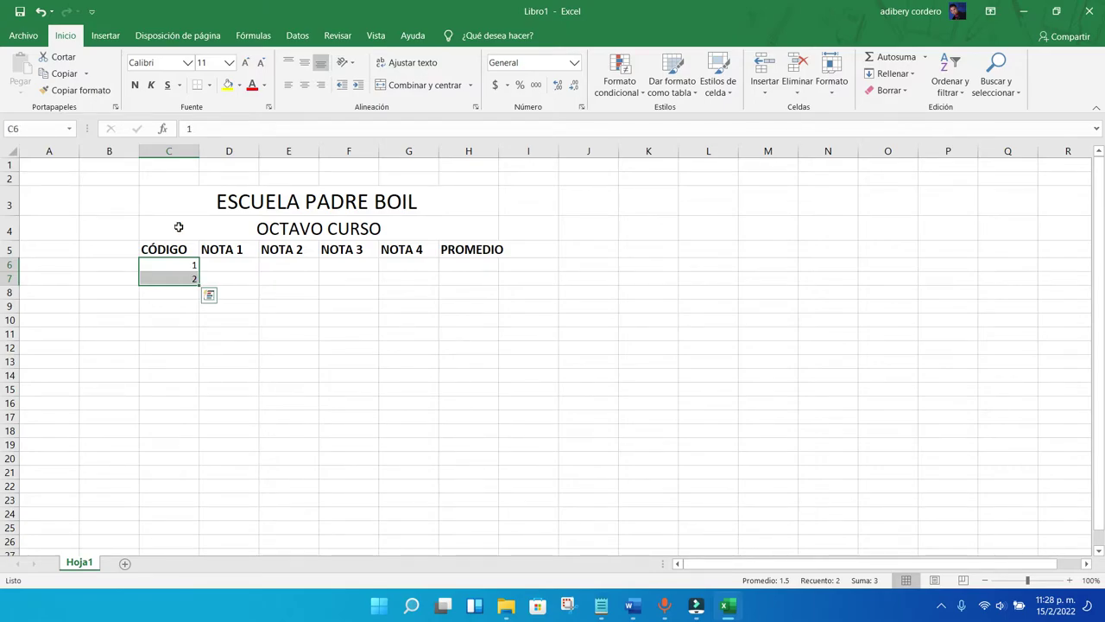
left_click_drag(196, 280, 196, 394)
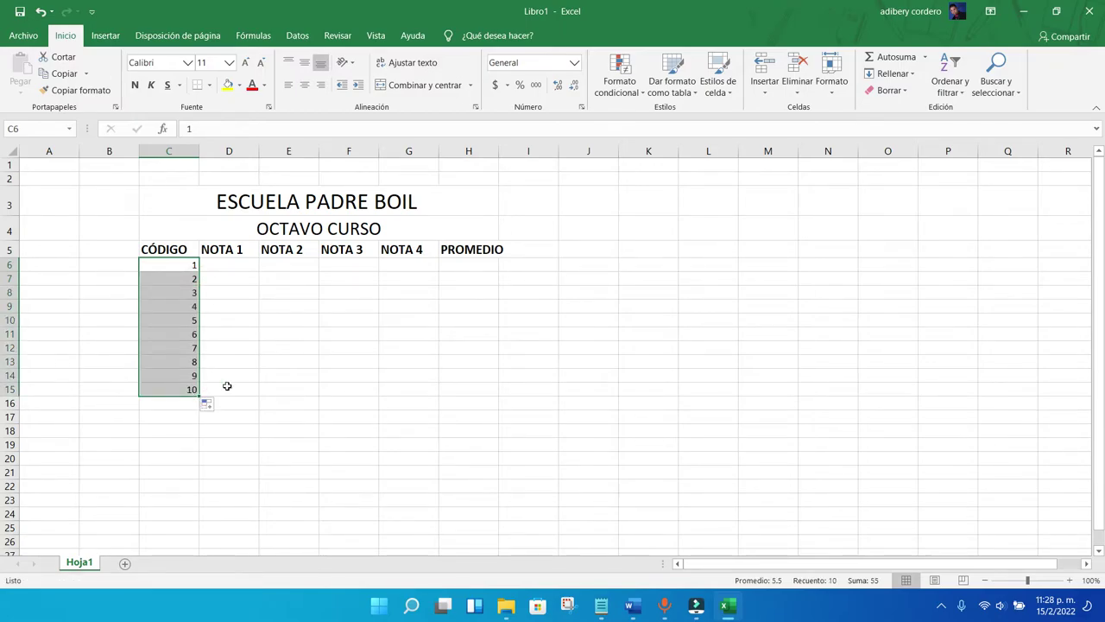
left_click(249, 363)
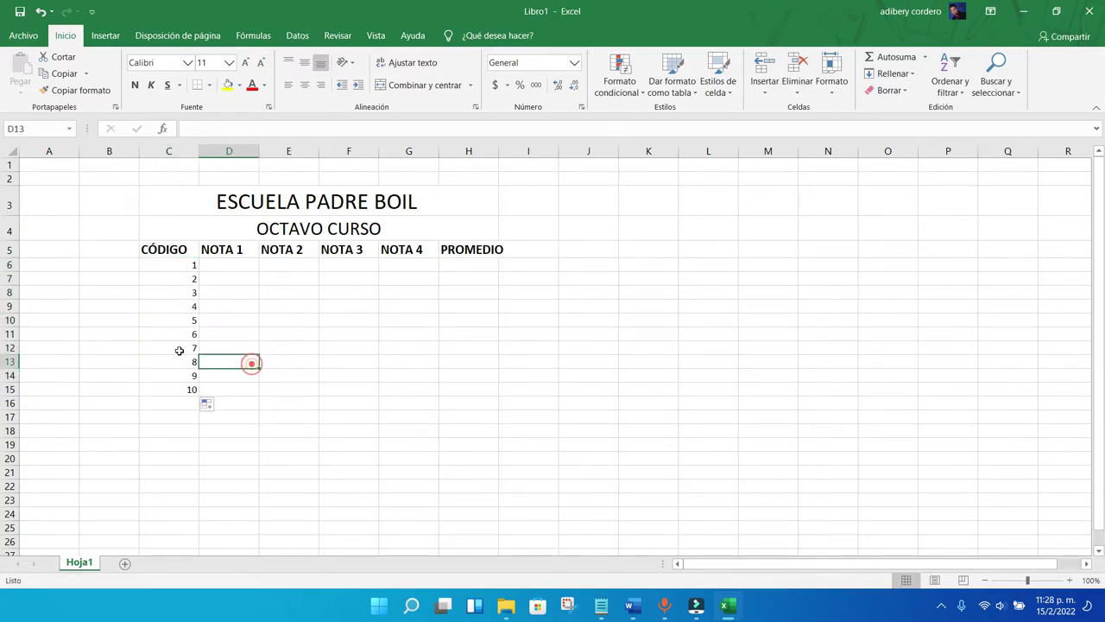
Step: Center the contents of the whole CÓDIGO column, column C, horizontally
left_click(178, 265)
left_click(180, 151)
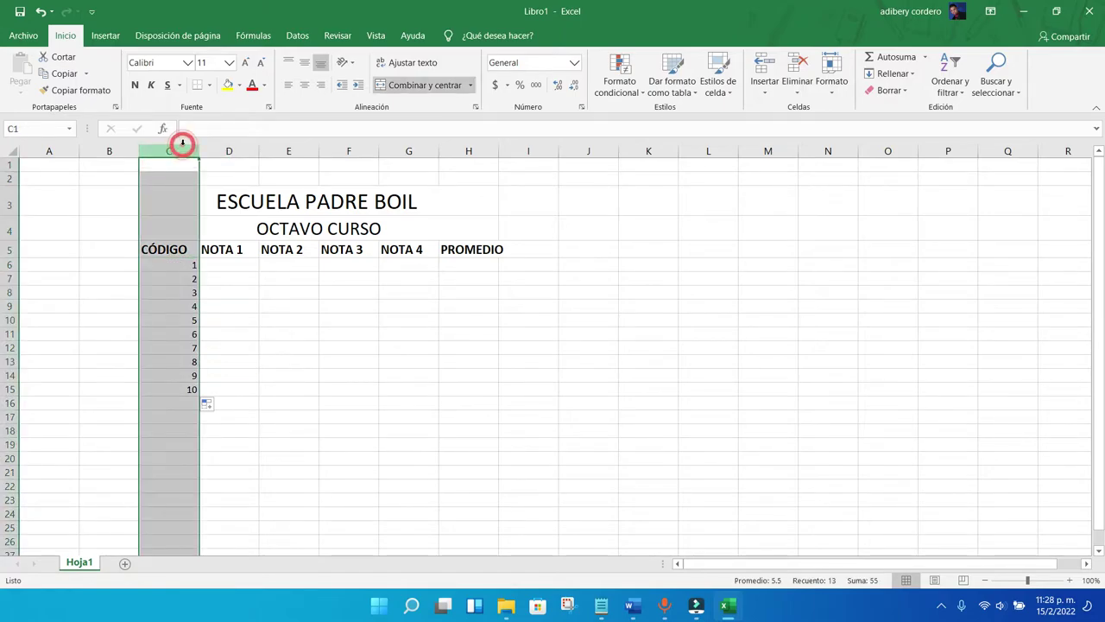
left_click(304, 85)
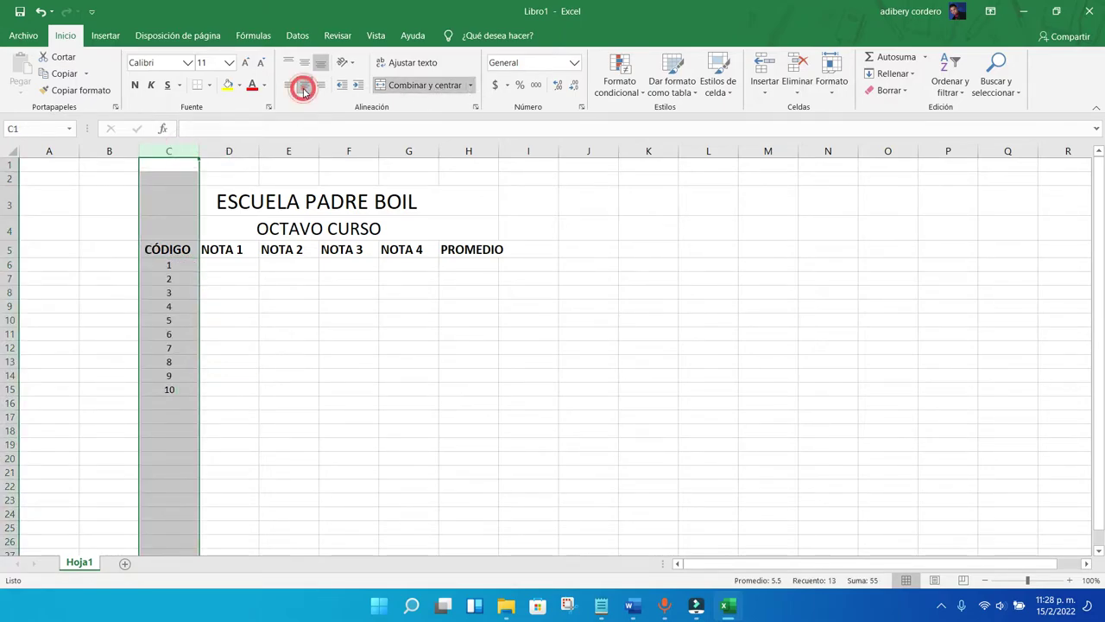
left_click(270, 346)
Step: Enter the grades 80, 90, 80 and 80 for code 1 in cells D6 through G6
left_click(232, 265)
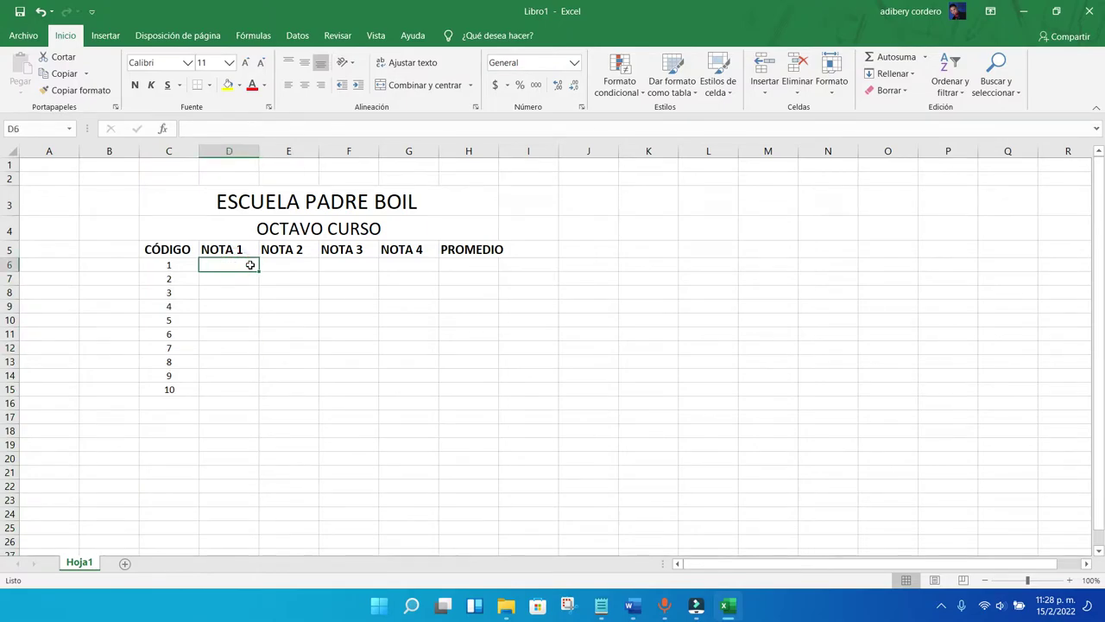
left_click(234, 305)
left_click(227, 264)
left_click(326, 404)
left_click(225, 264)
type("8")
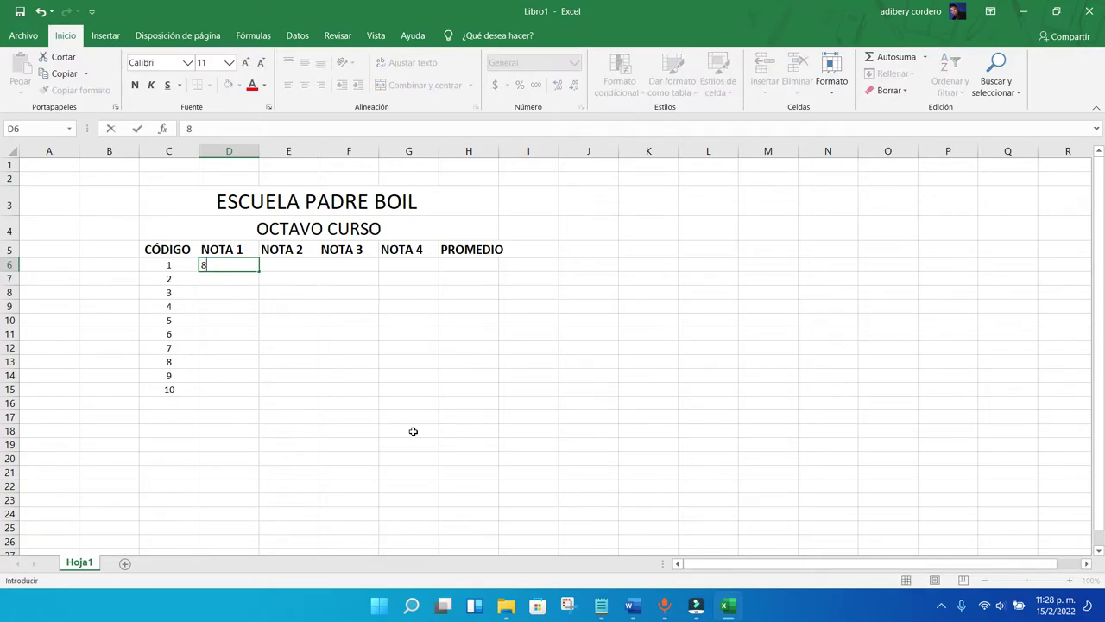
type("0")
key("Tab")
type("90")
key("Tab")
type("80")
key("Tab")
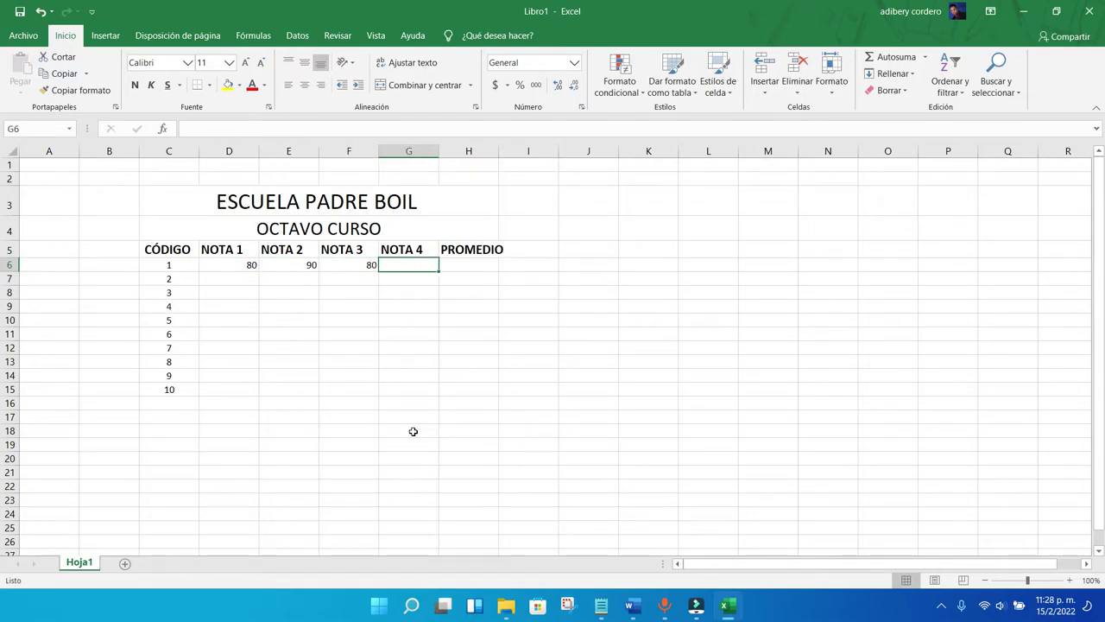
type("80")
key("Tab")
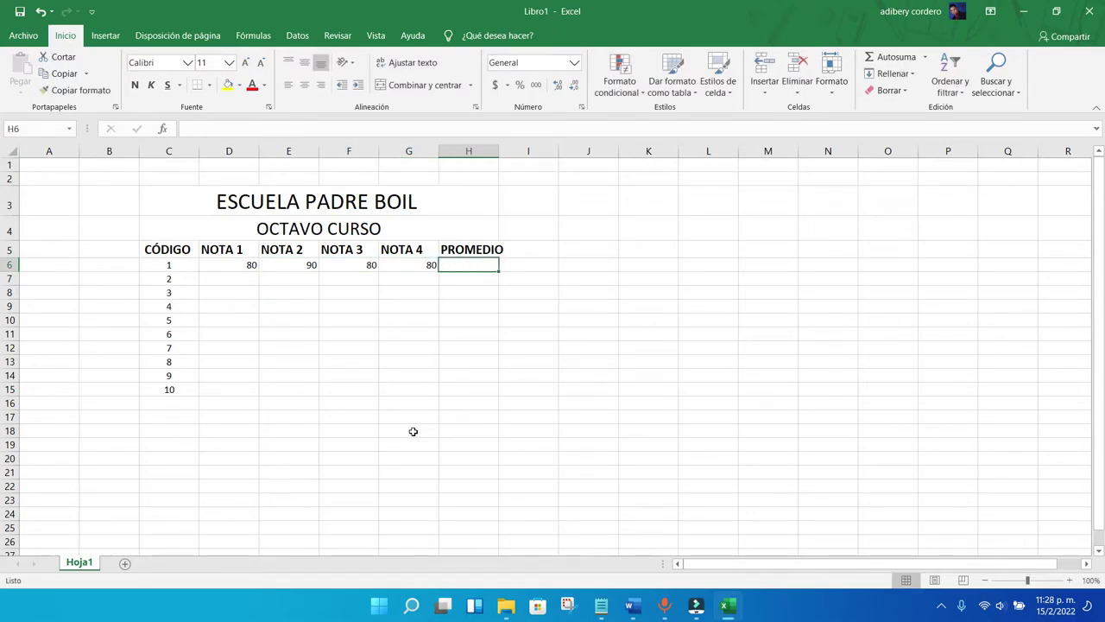
key("Down")
key("Left")
key("Left")
key("Left")
key("Left")
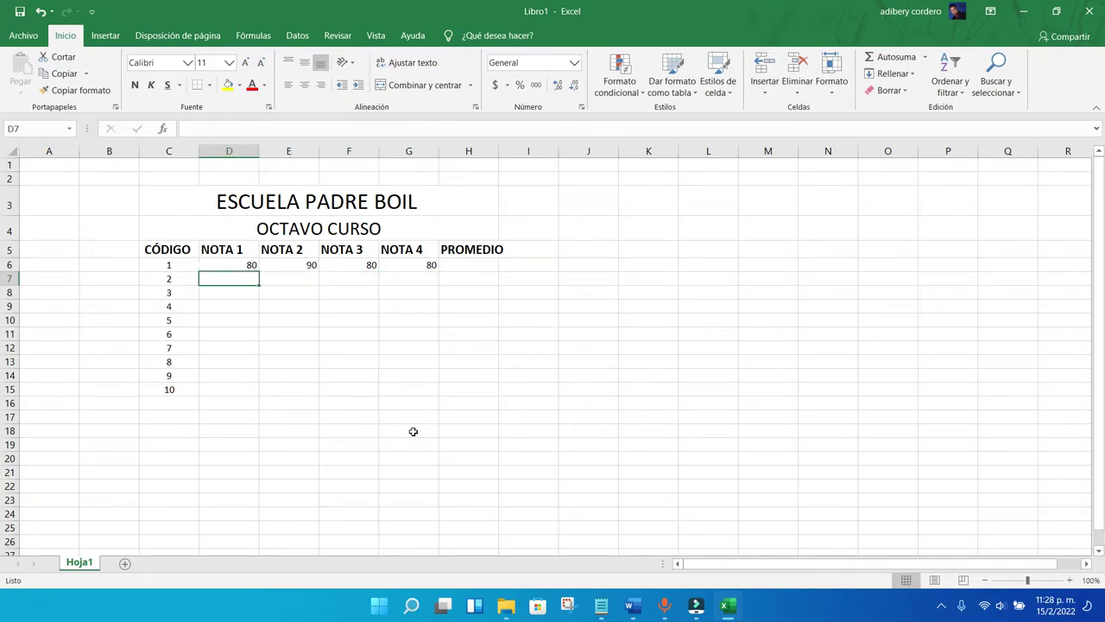
left_click(226, 373)
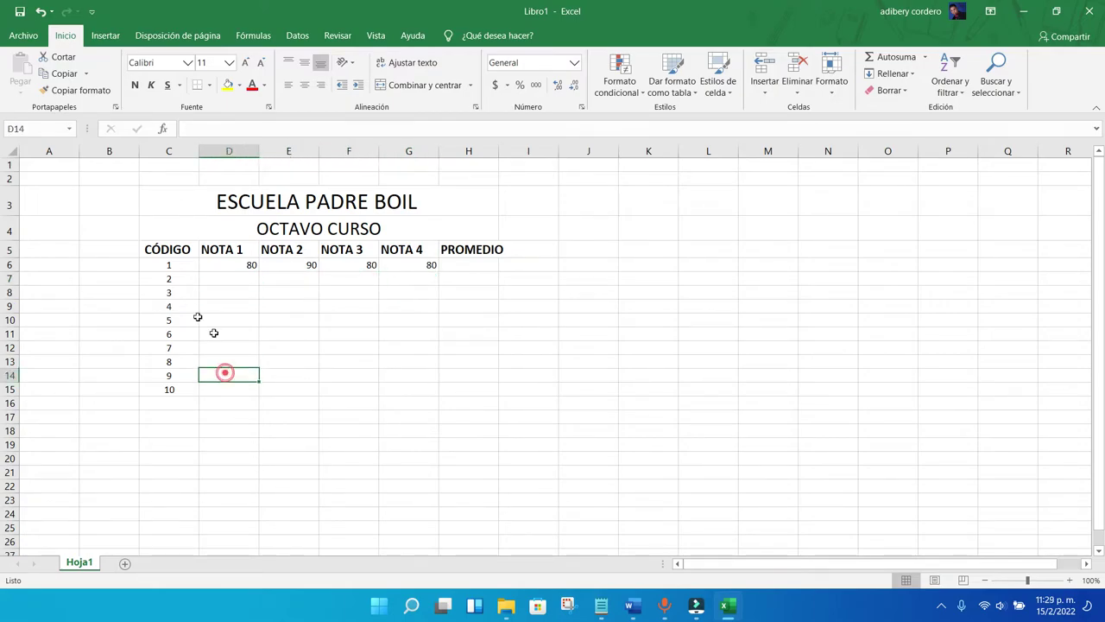
Step: Move the CÓDIGO heading and codes 1 to 10 from C5:C15 to B5:B15, leaving column C empty
left_click_drag(177, 253, 182, 388)
key("ctrl+c")
left_click(110, 255)
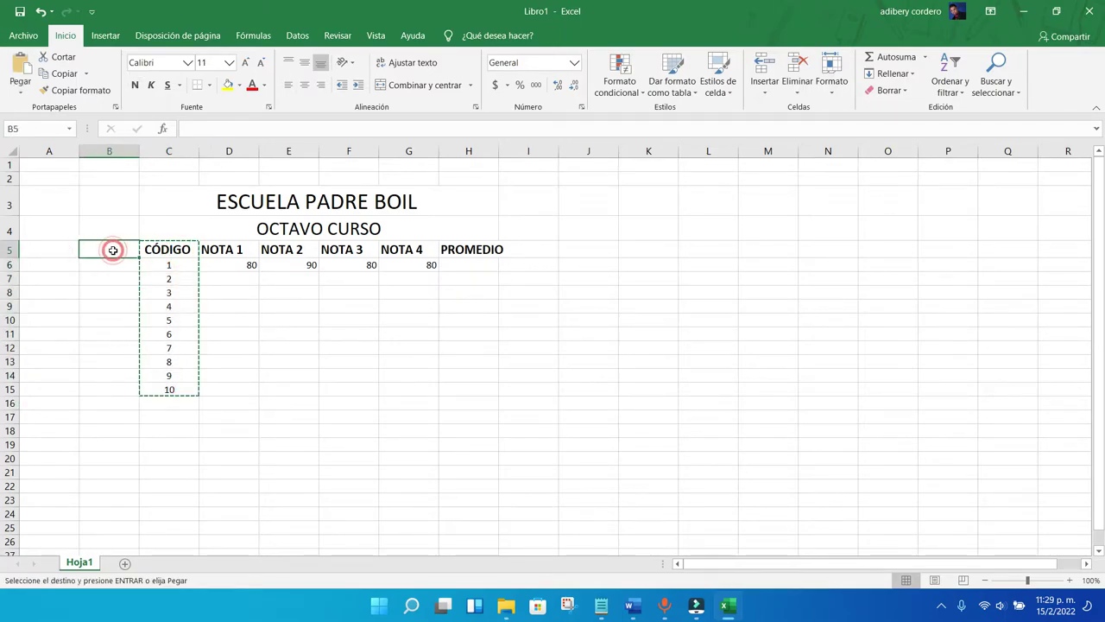
key("ctrl+v")
left_click(157, 252)
left_click(127, 250)
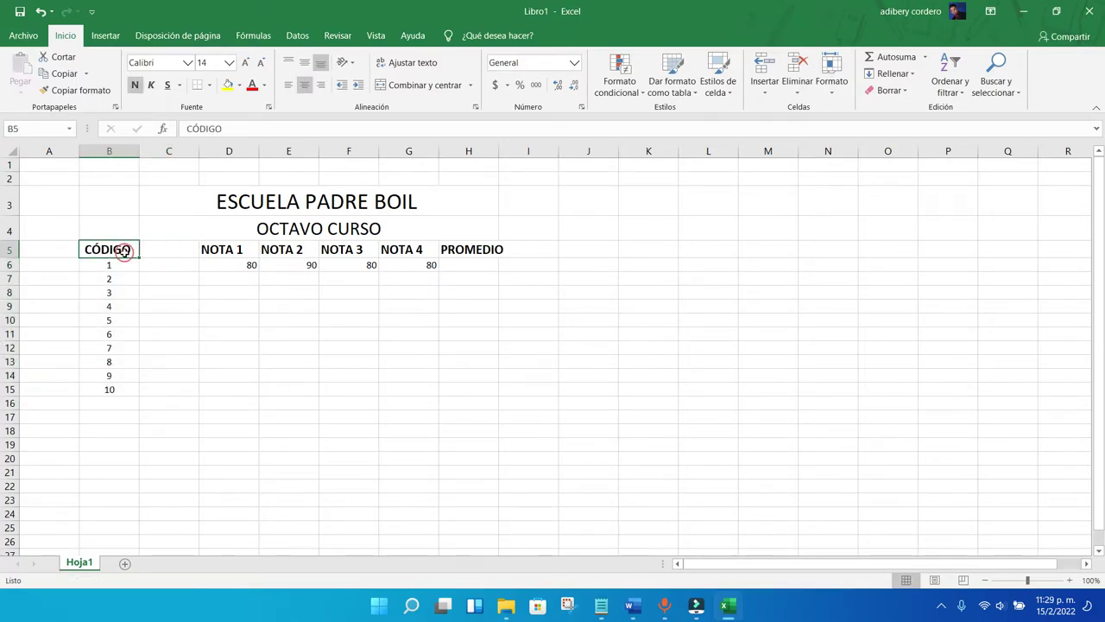
Step: Copy the CÓDIGO heading from B5 into C5 and replace its text with NOMBRE, keeping the heading format
key("ctrl+c")
left_click(160, 249)
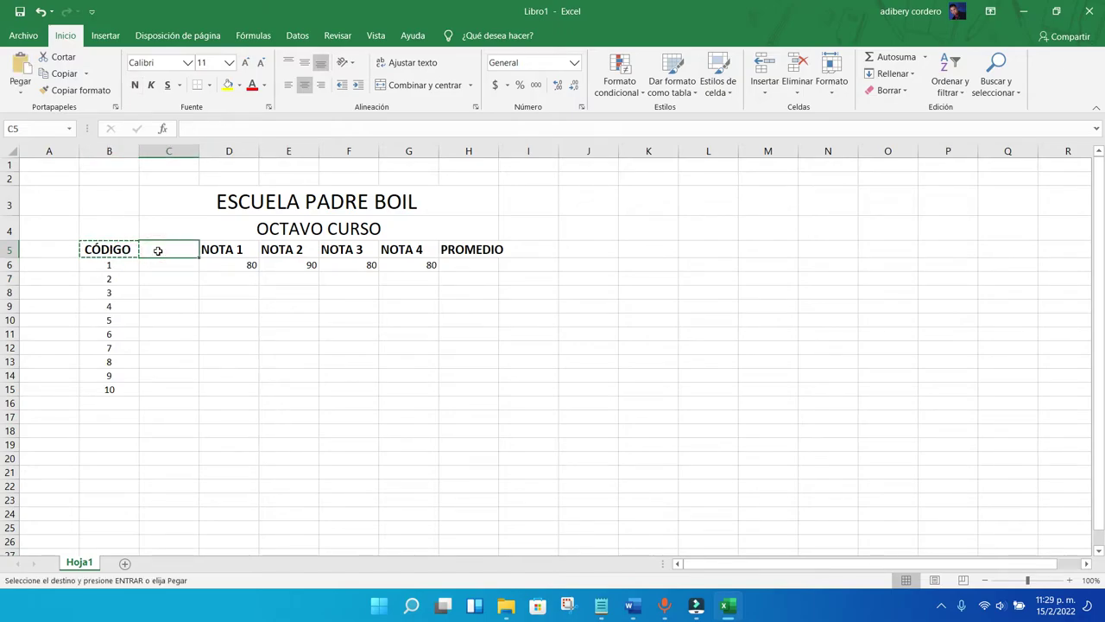
key("ctrl+v")
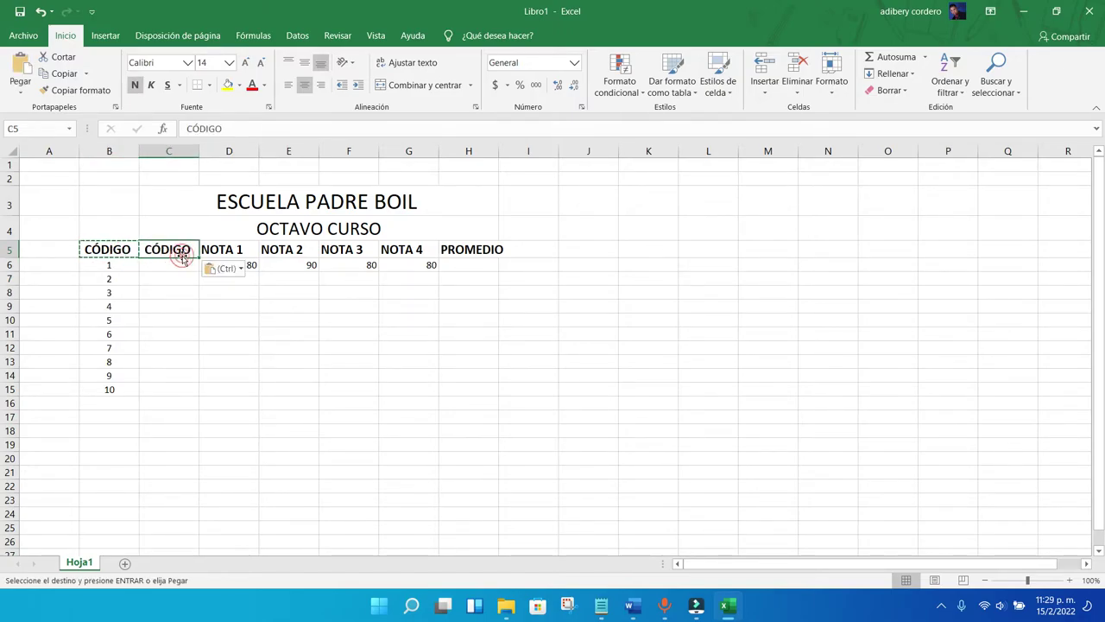
type("NOMBRE")
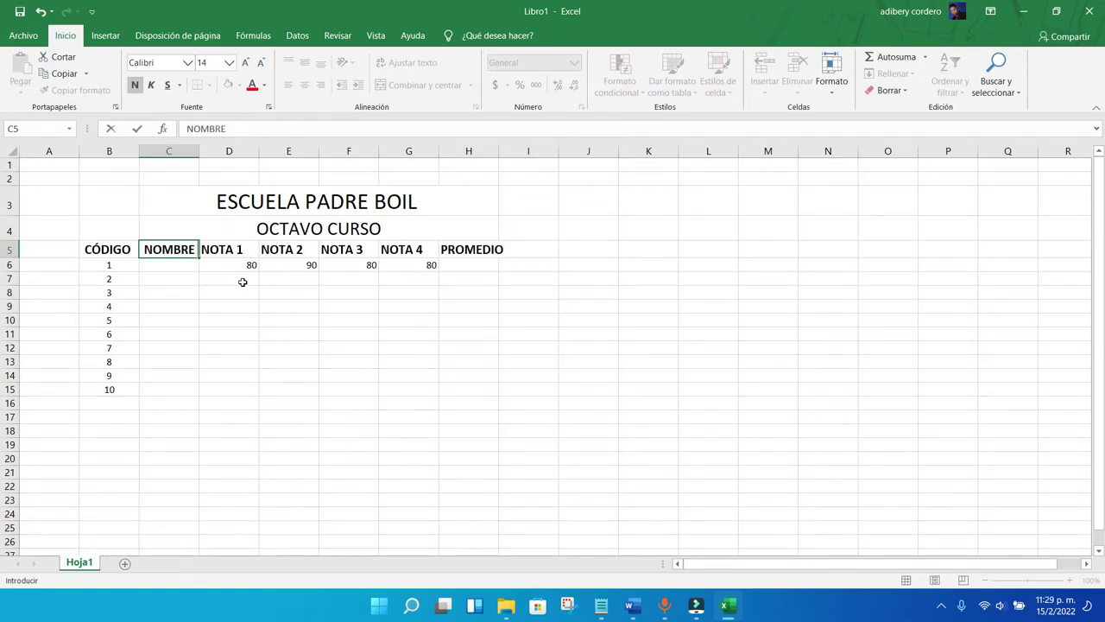
left_click(231, 350)
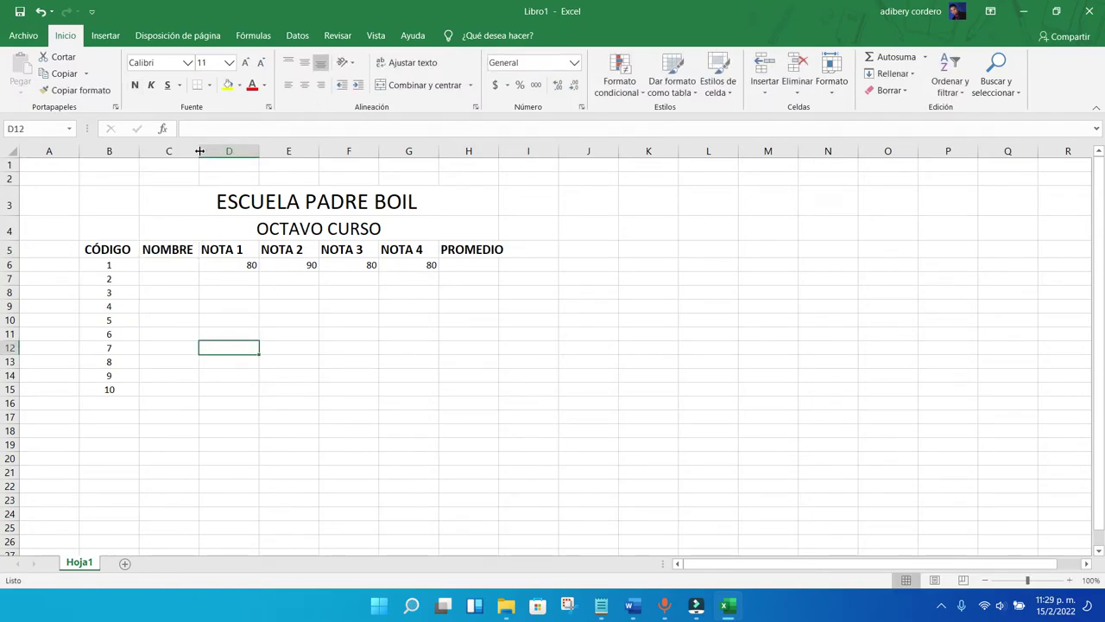
Step: Widen the NOMBRE column, column C, to about one and a half times the width of the neighbouring columns
double_click(199, 151)
left_click(261, 364)
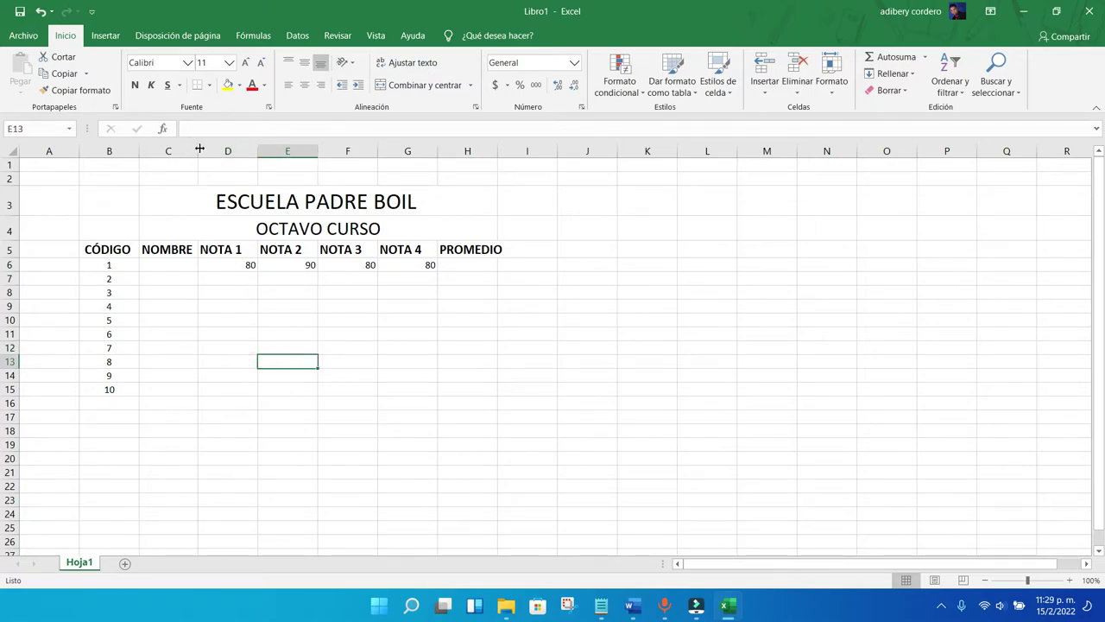
left_click_drag(197, 151, 232, 156)
left_click(247, 471)
left_click(203, 264)
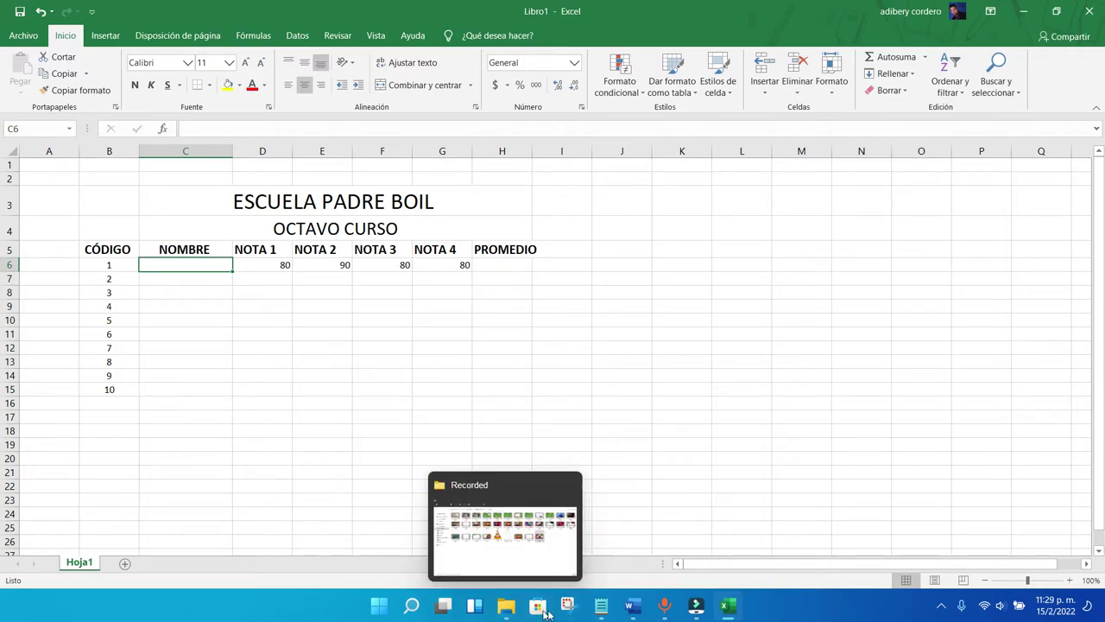
left_click(601, 607)
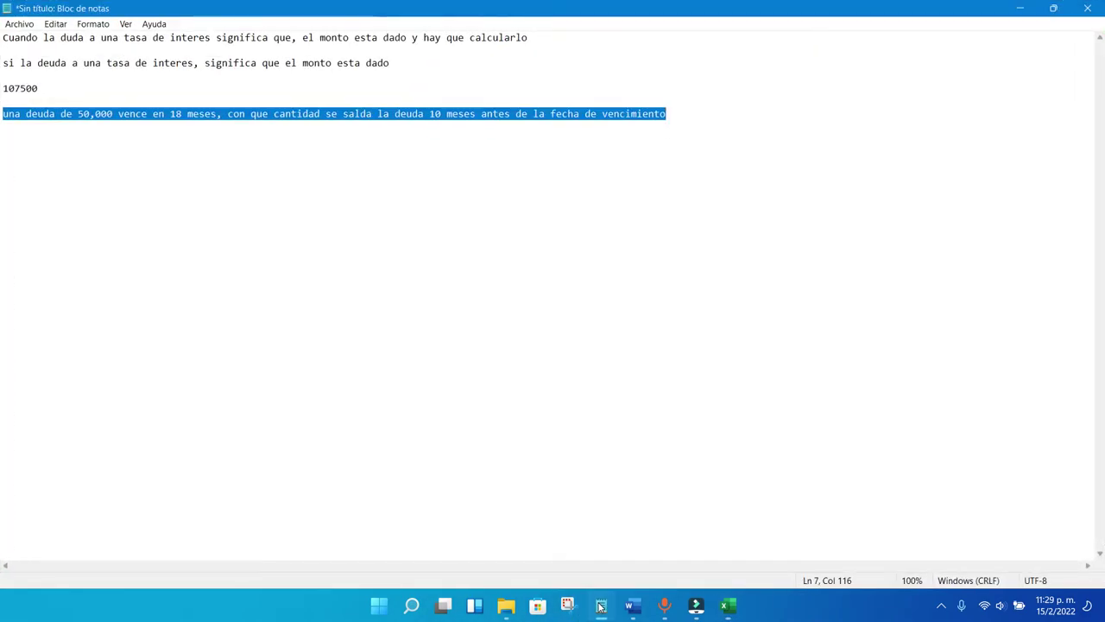
left_click(600, 609)
left_click(596, 611)
left_click(596, 612)
left_click(301, 349)
Step: Enter the students' first names for codes 1 to 5 in cells C6 through C10
left_click(209, 257)
left_click(207, 264)
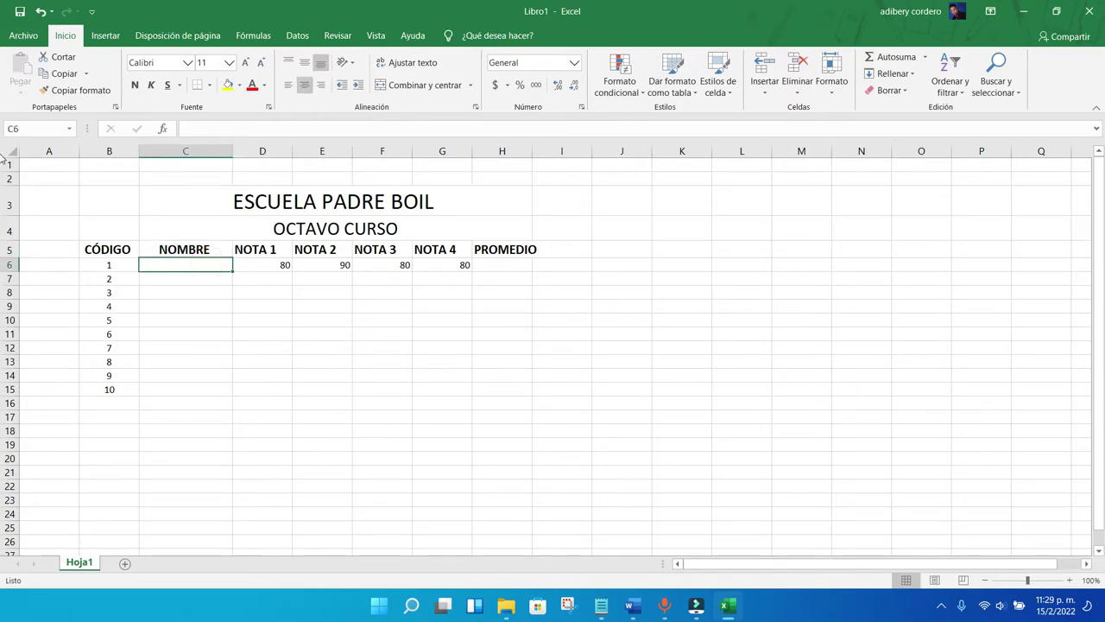
type("MANUEL")
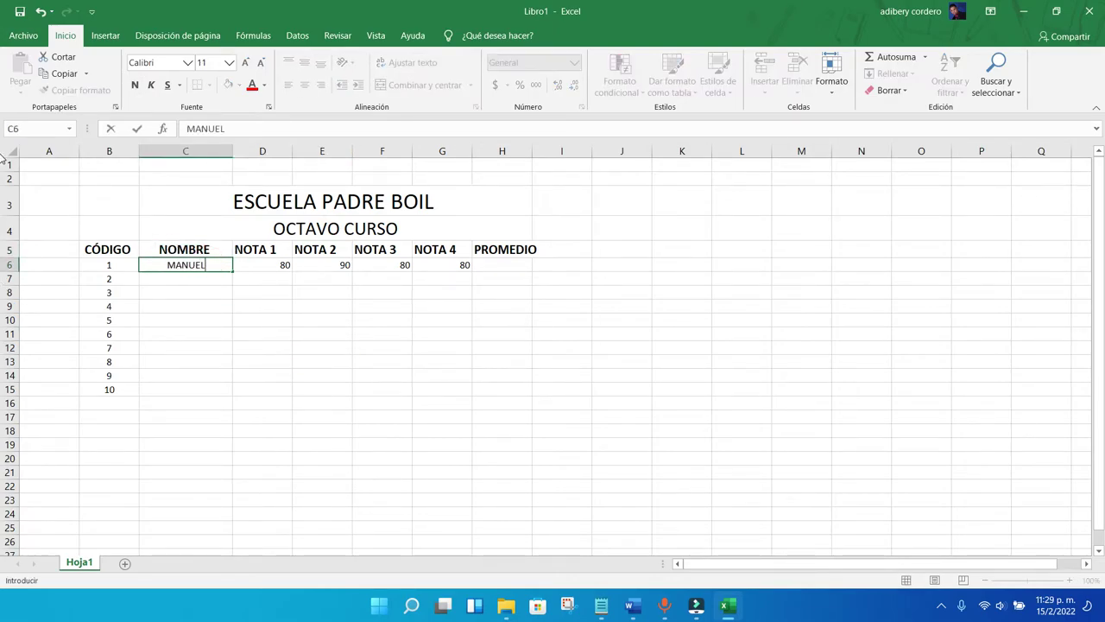
key("Return")
type("PEDRO")
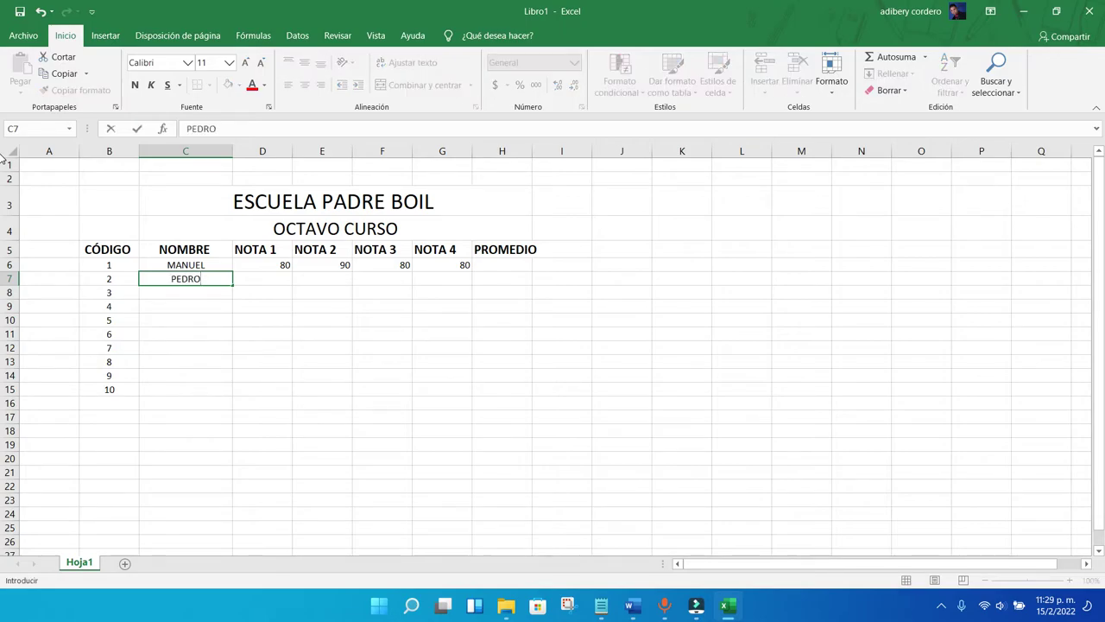
key("Return")
type("MARIA")
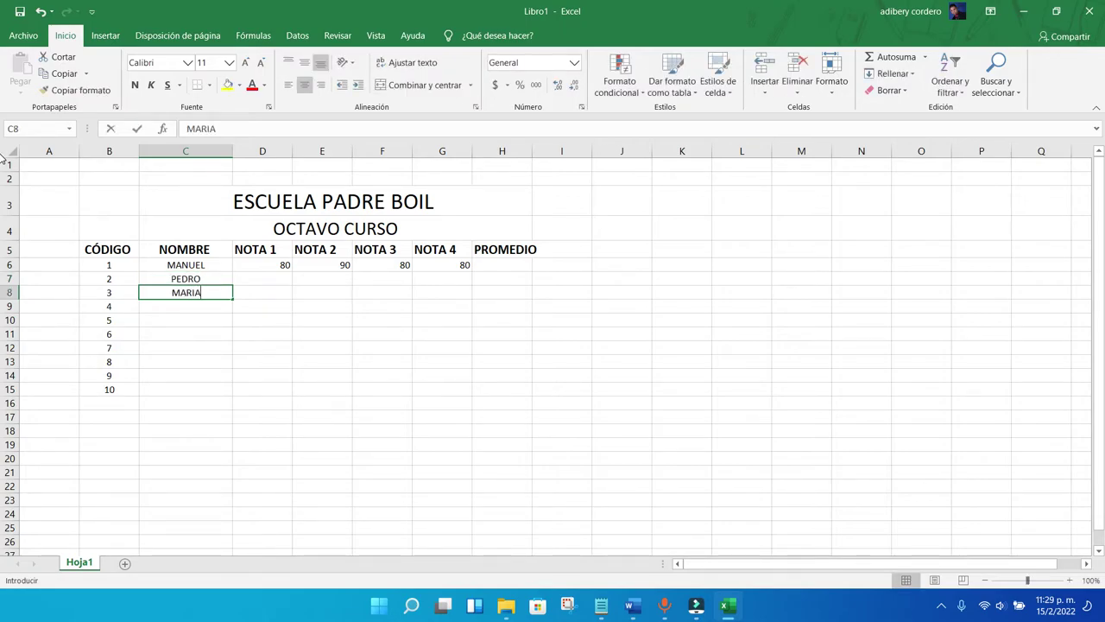
key("Return")
type("JOSE")
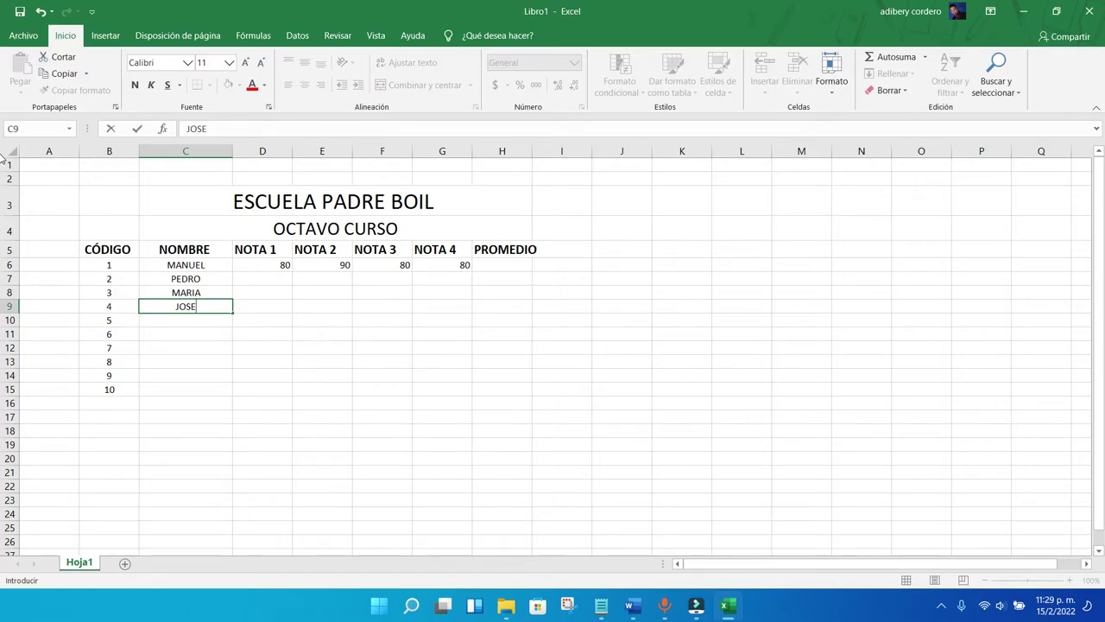
key("Return")
type("PASCUAL")
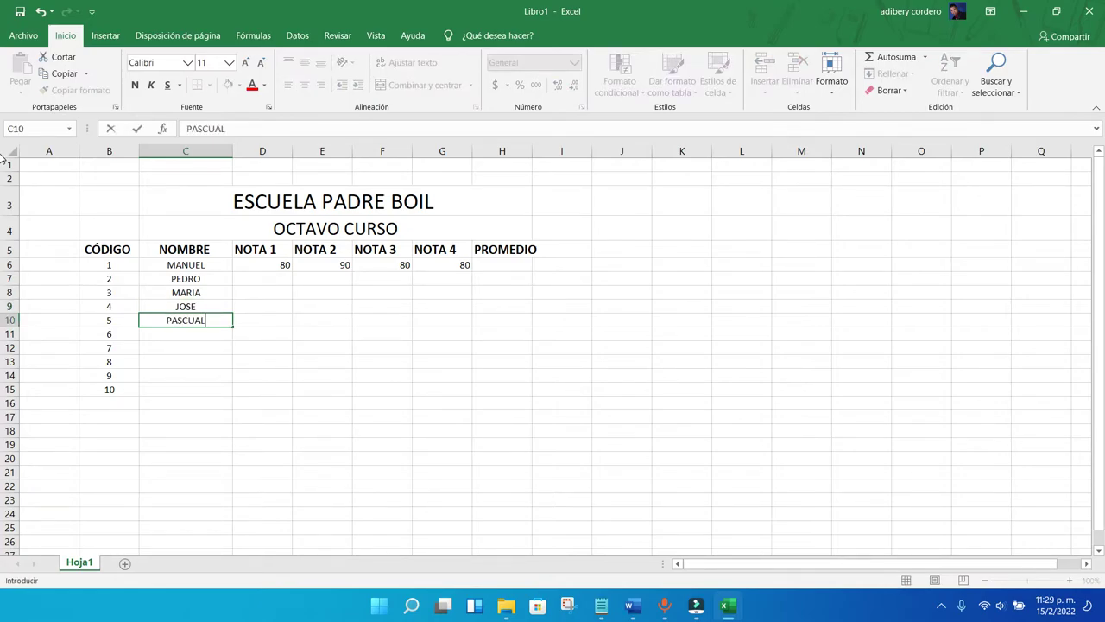
key("Return")
Step: Enter the students' first names for codes 6 to 10 in cells C11 through C15
type("ANDRES")
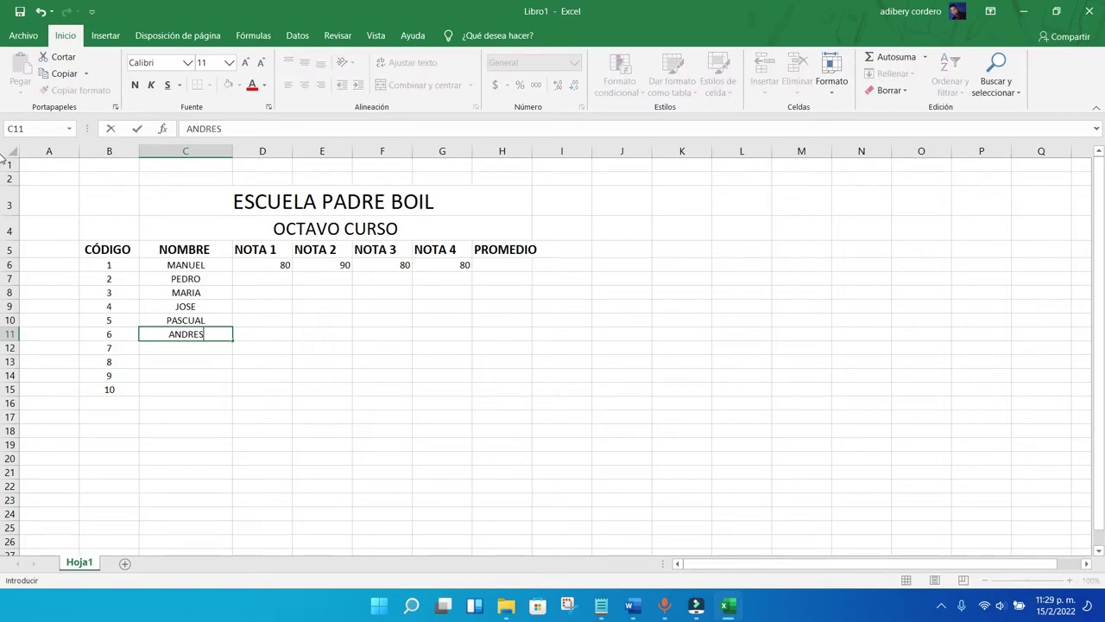
key("Return")
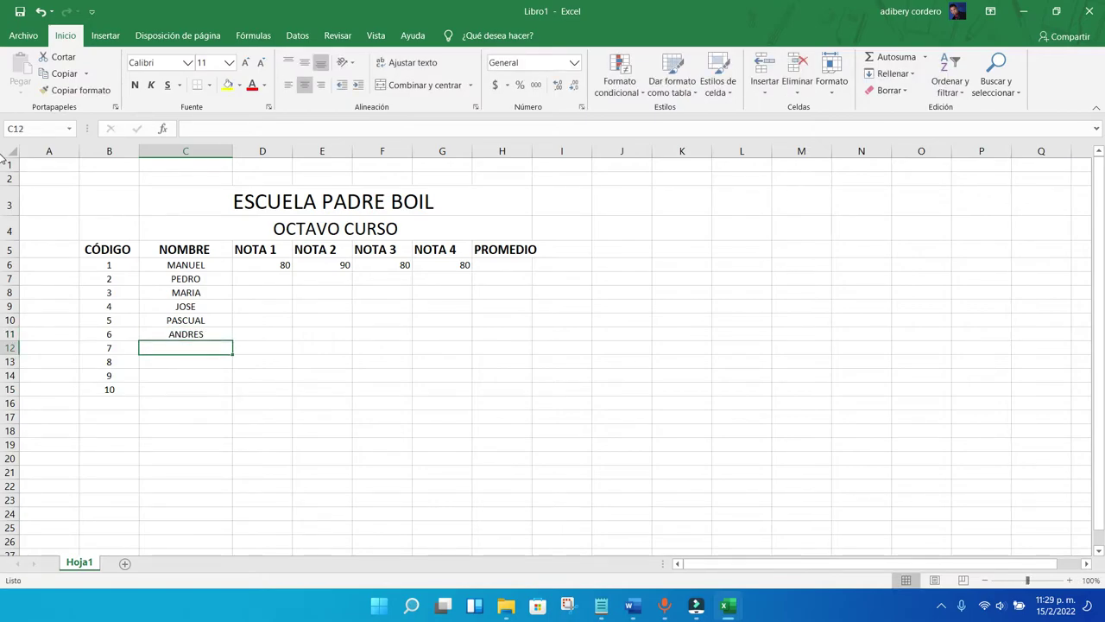
type("ALTAGRACIA")
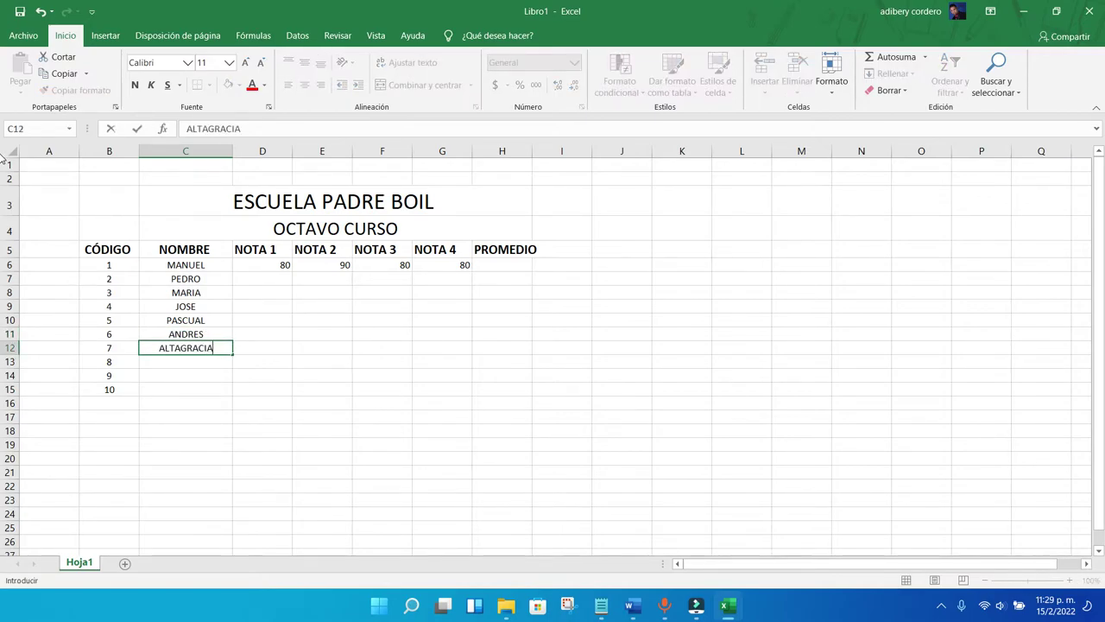
key("Return")
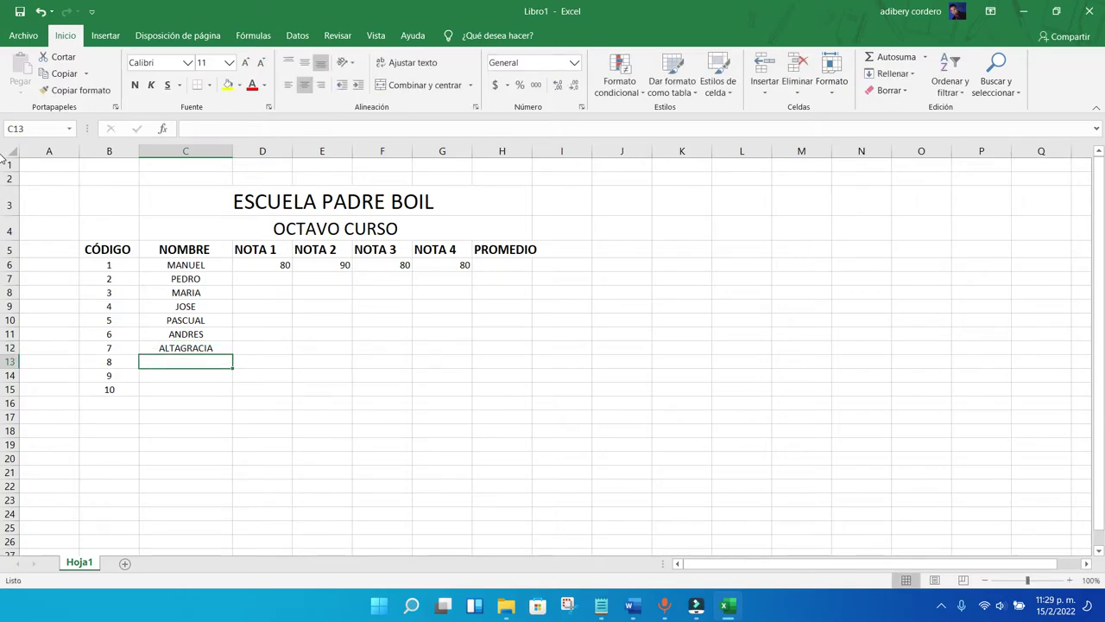
type("WILMER")
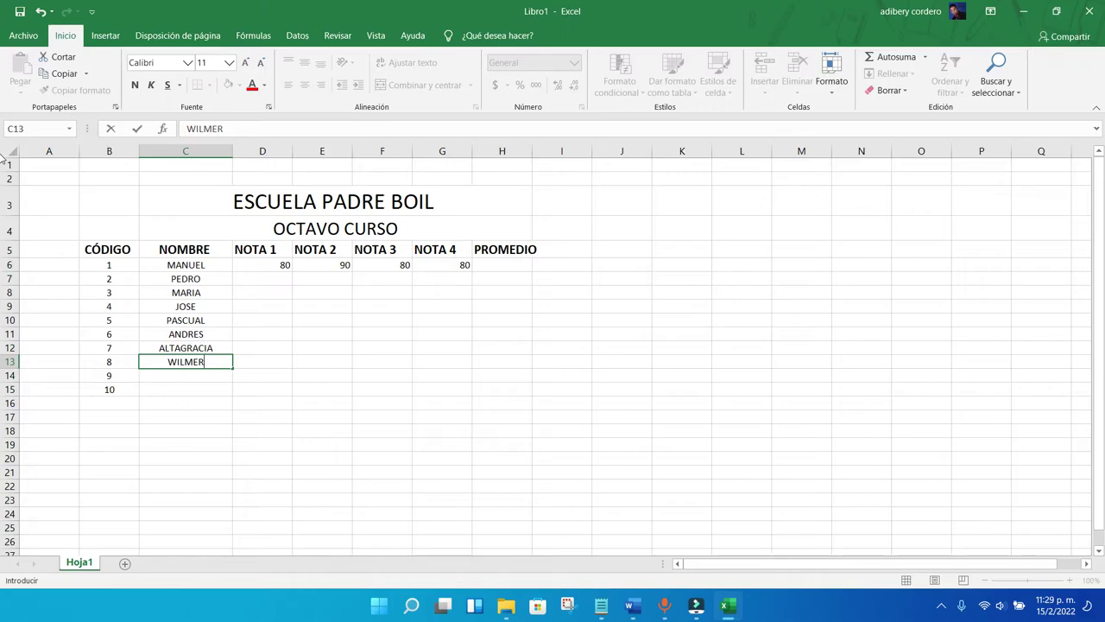
key("Return")
type("ADIBERY")
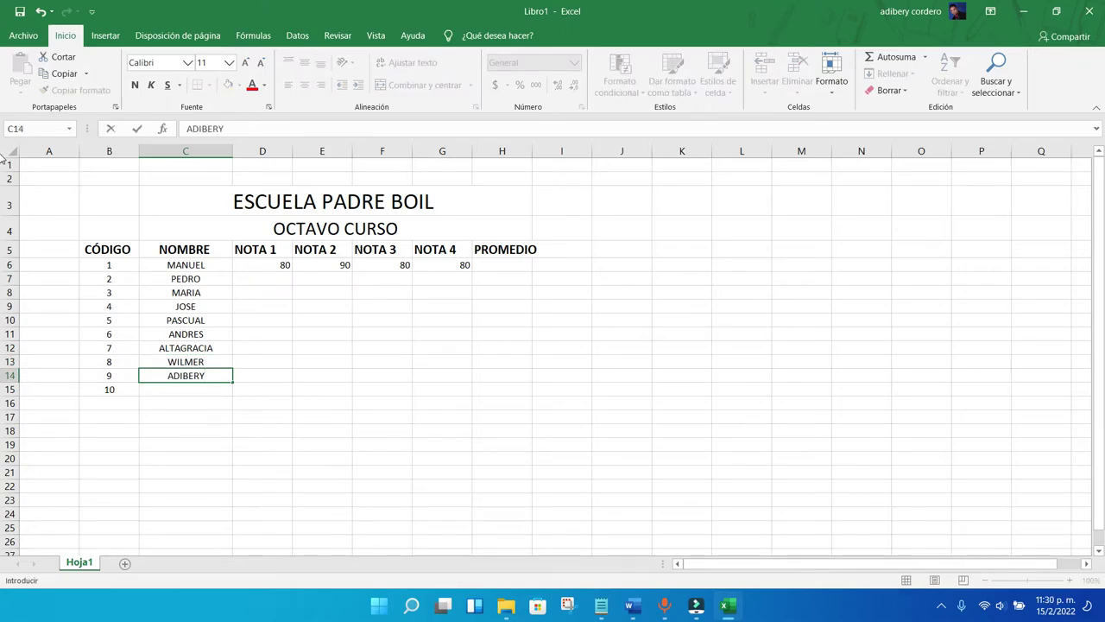
key("Return")
type("EL")
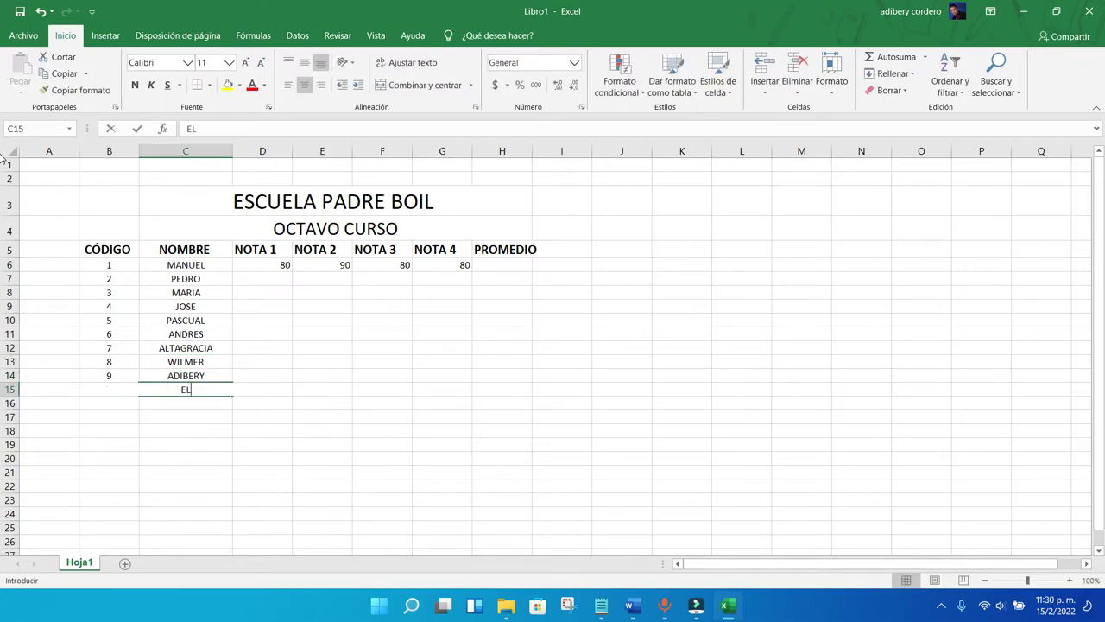
type("ISABEL")
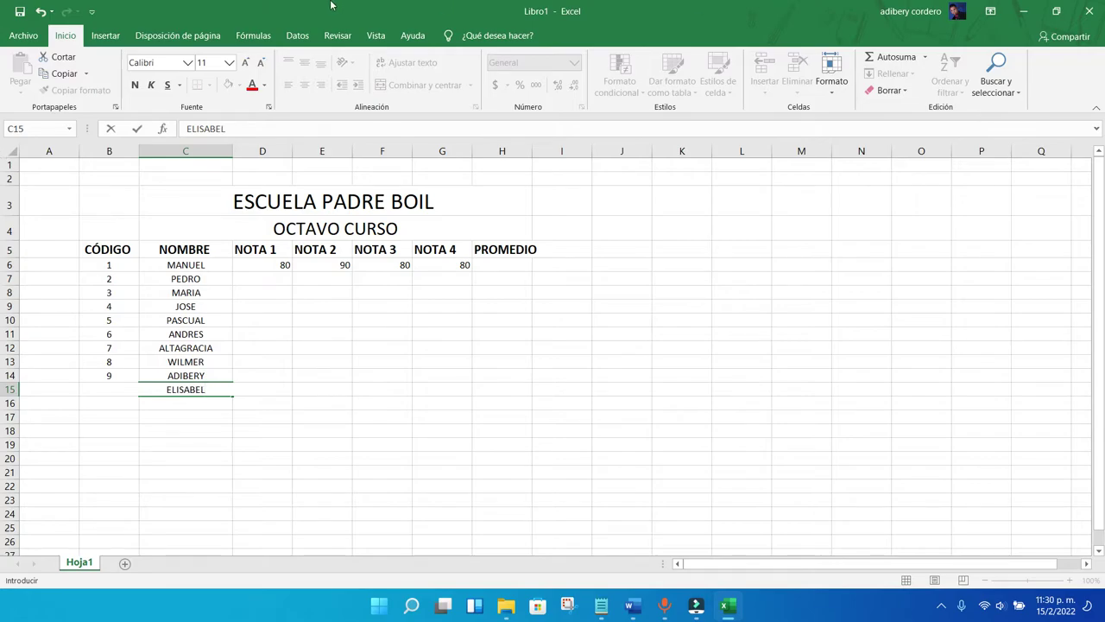
Step: Enter the NOTA 1 grades 70, 70, 80, 90 and 90 for codes 2 to 6 in cells D7 through D11
left_click(275, 279)
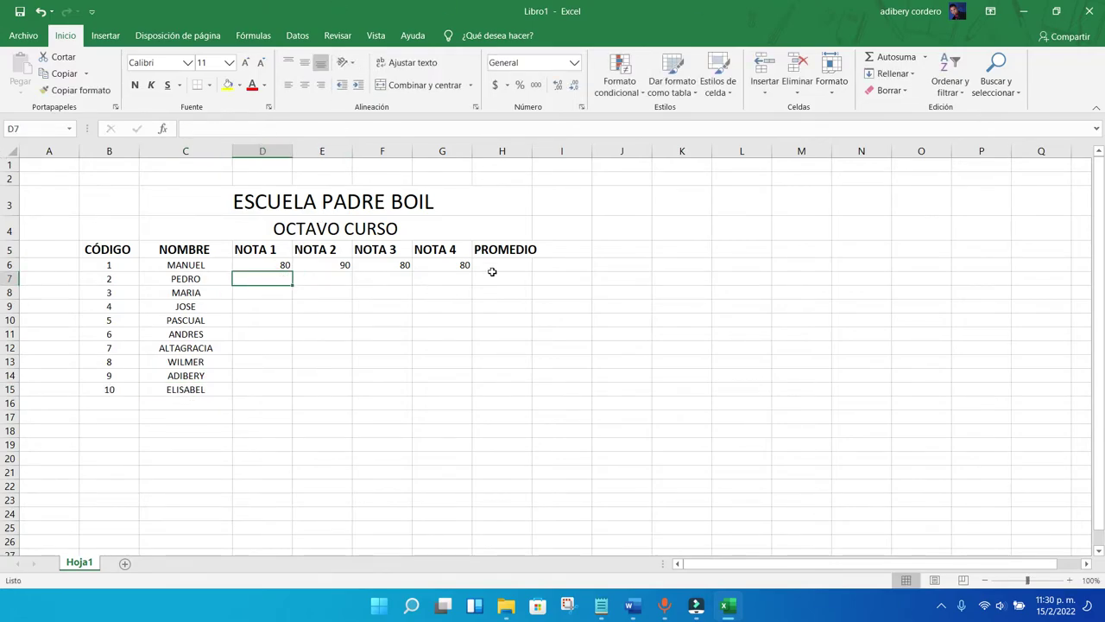
type("70")
key("Return")
type("70")
key("Return")
type("80")
key("Return")
type("90")
key("Return")
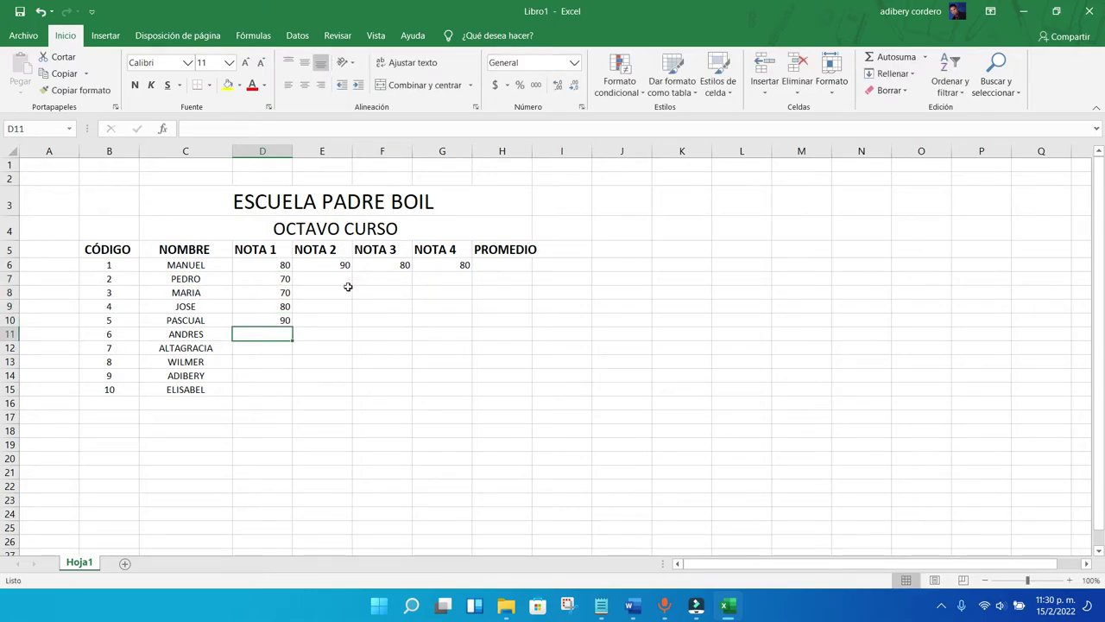
type("90")
key("Return")
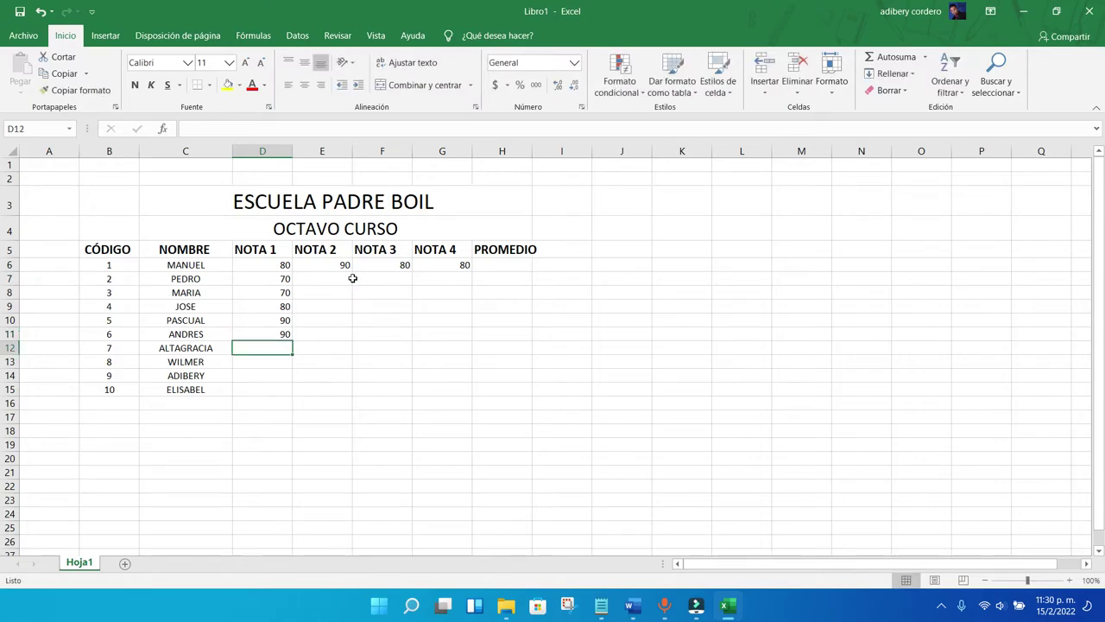
Step: Enter the NOTA 1 grades 80 for code 7 in D12 and 75 for code 8 in D13
type("40")
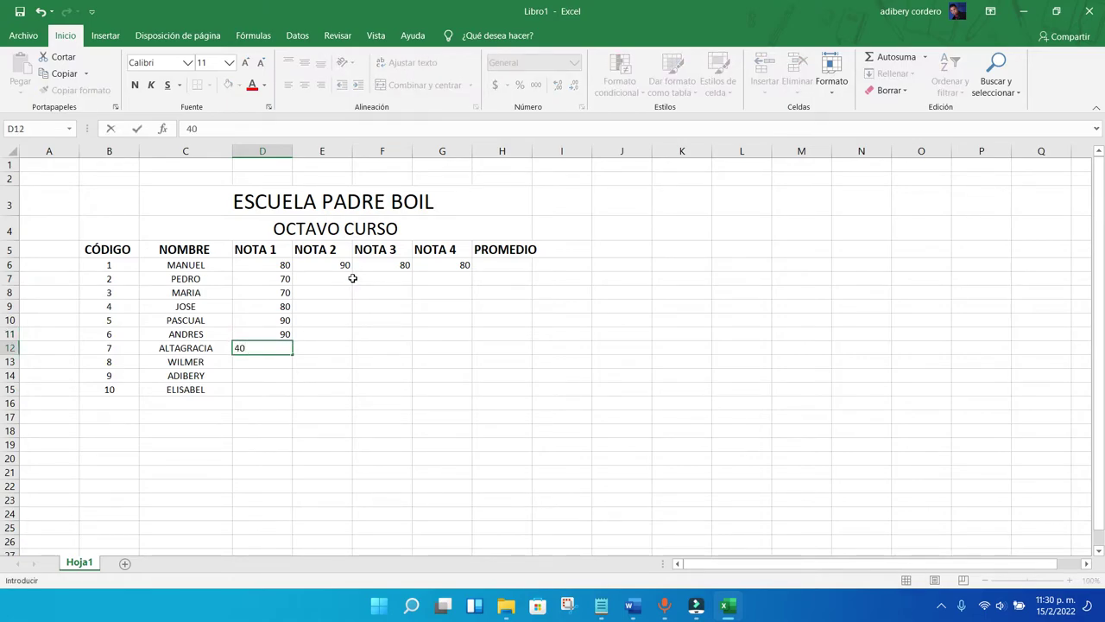
type("80")
key("Return")
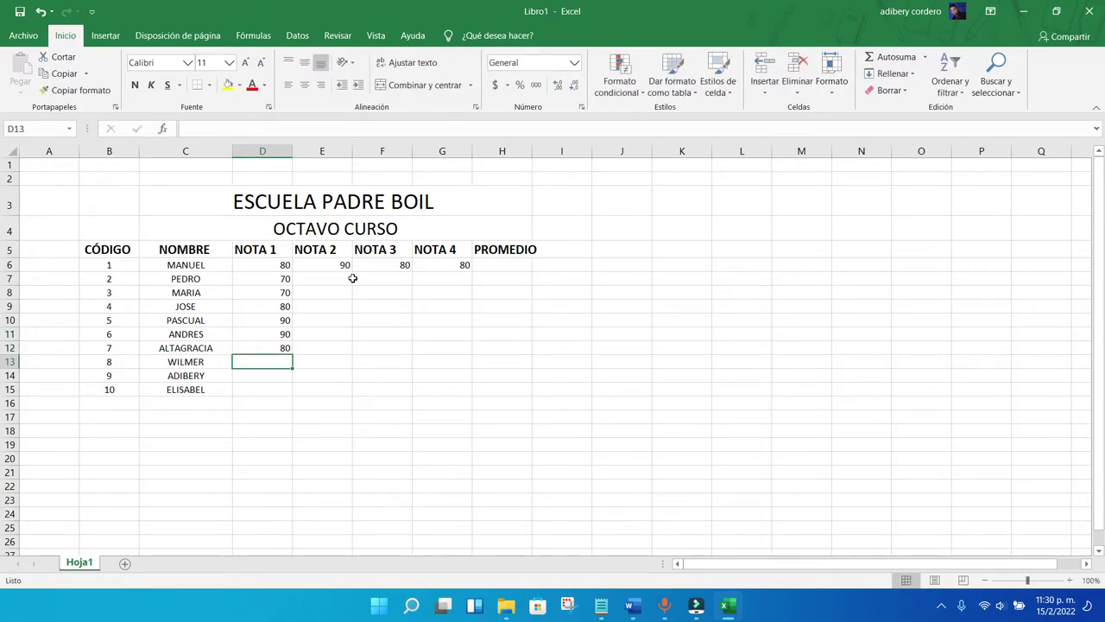
type("60")
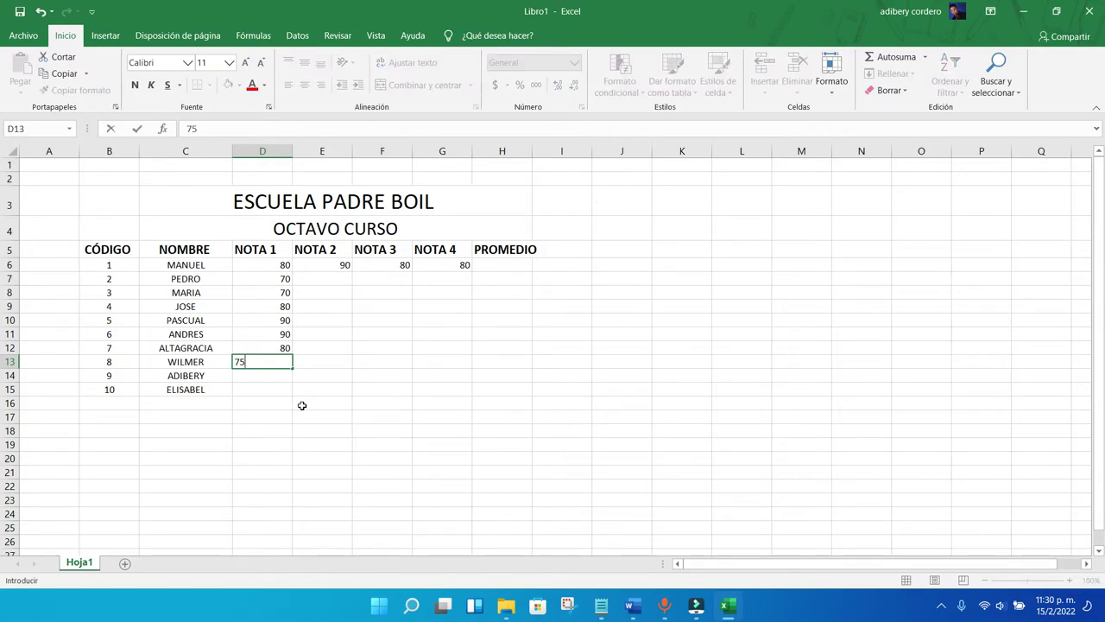
left_click(279, 375)
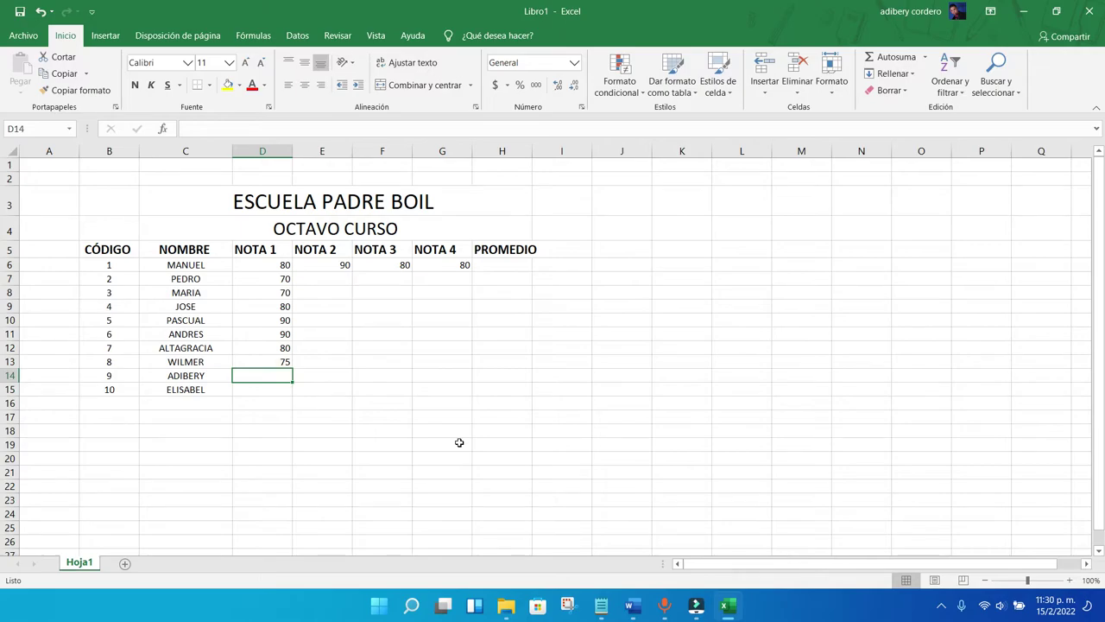
Step: Enter the four grades 99, 98, 95 and 97 for code 9 in cells D14 through G14
type("90")
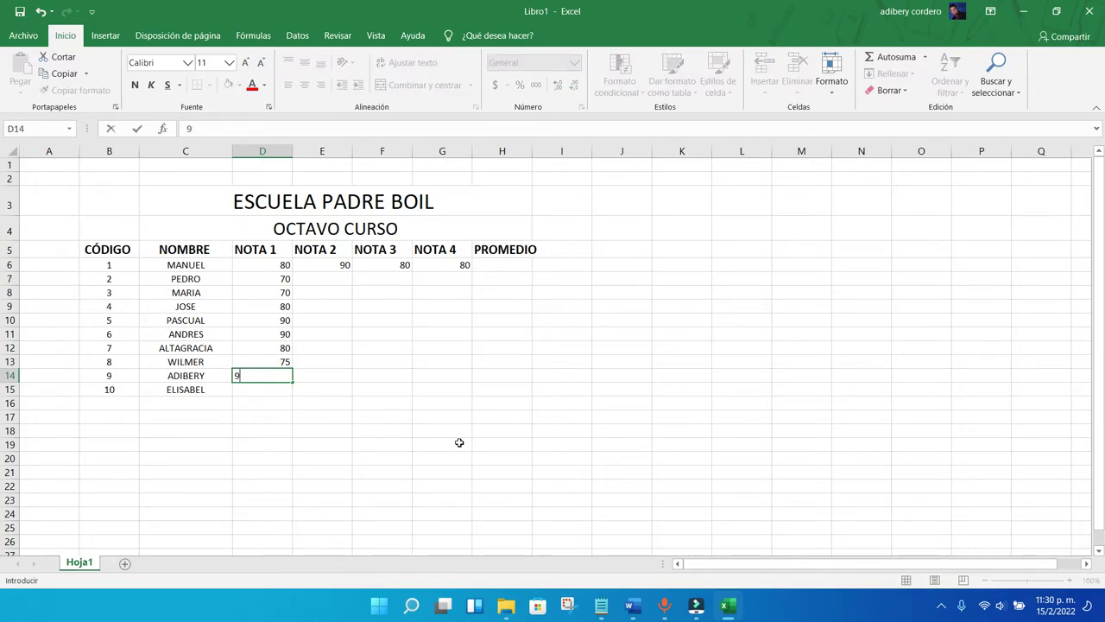
left_click(340, 372)
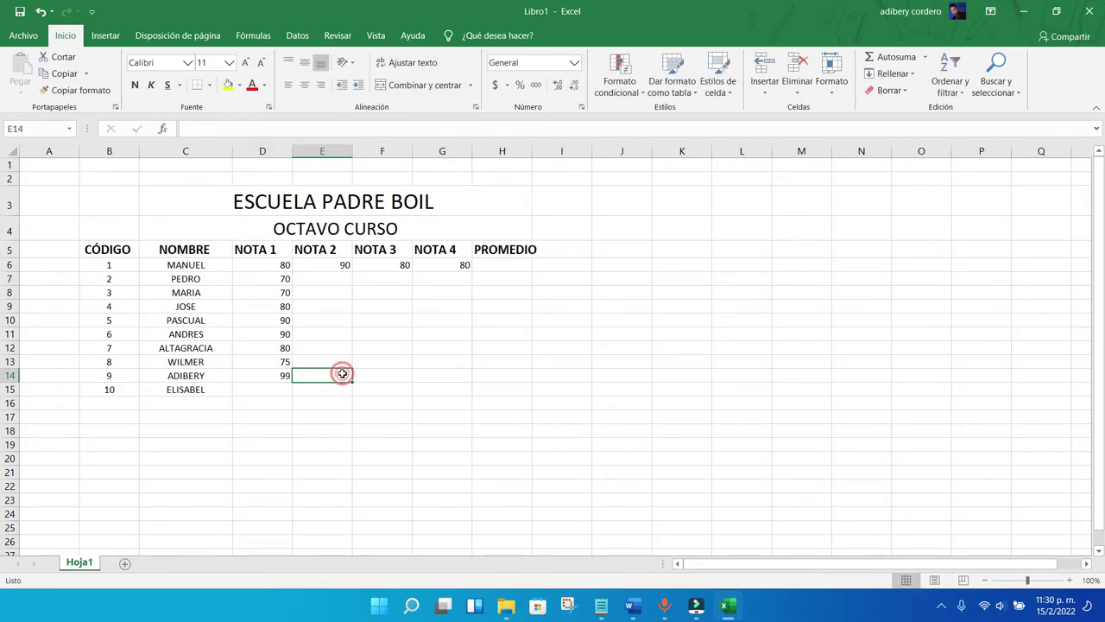
type("98")
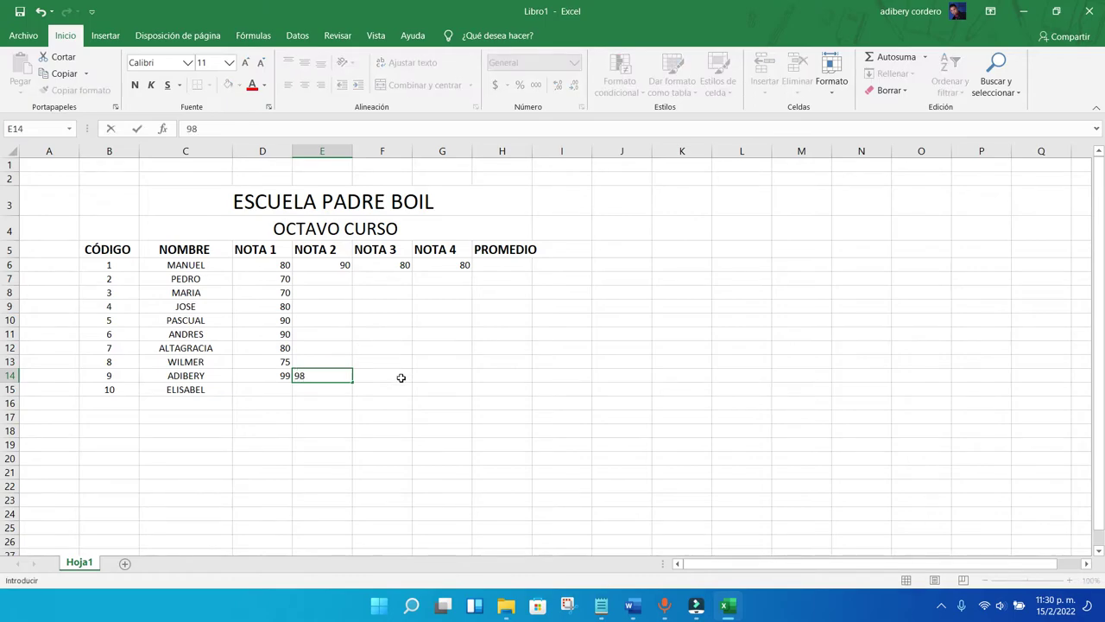
left_click(401, 378)
type("95")
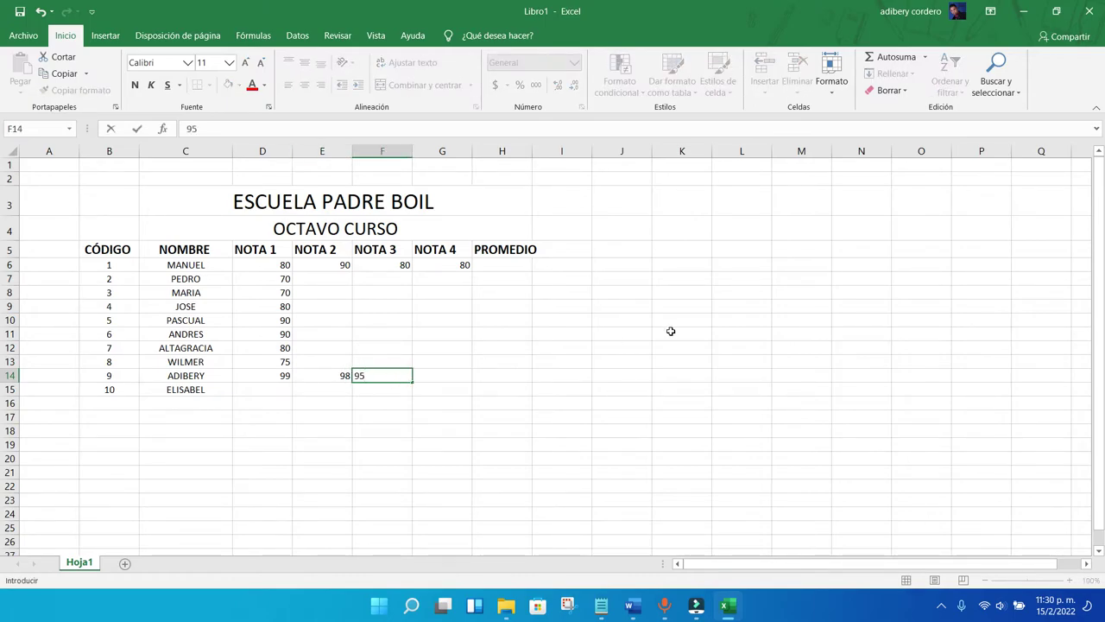
left_click(426, 372)
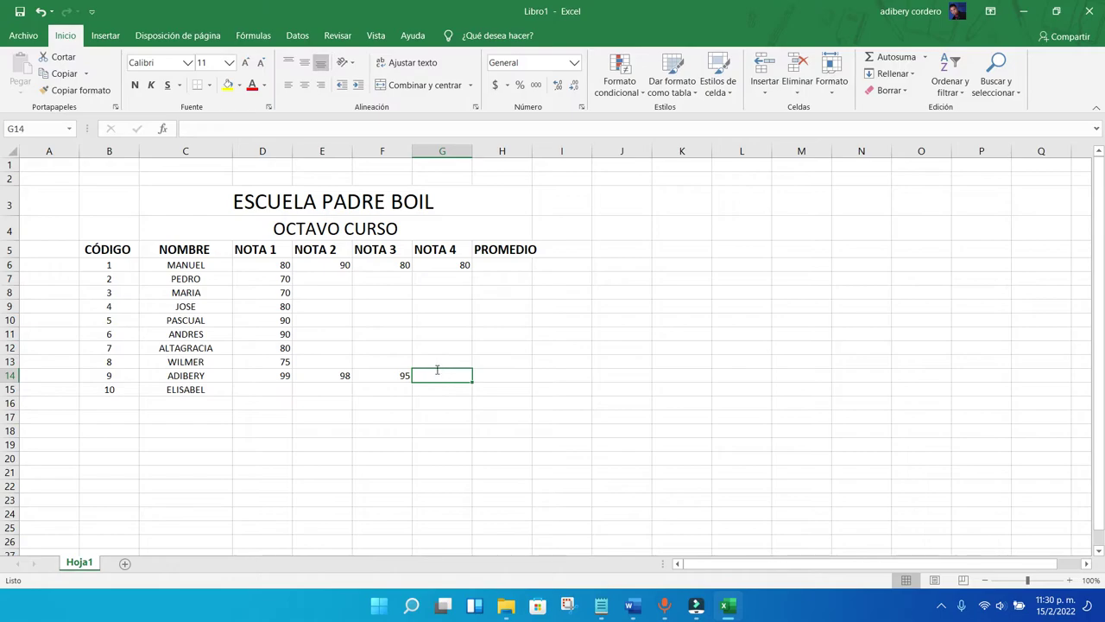
type("97")
left_click(428, 404)
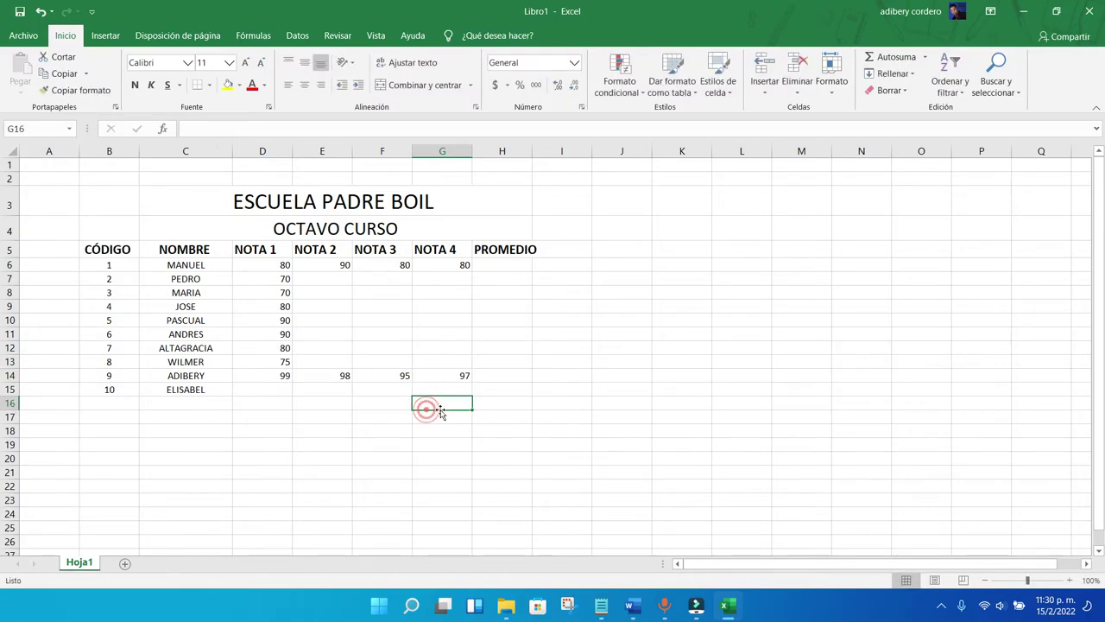
Step: Enter the NOTA 2 grades 80, 78, 79 and 92 for codes 2 to 5 in cells E7 through E10
left_click(330, 281)
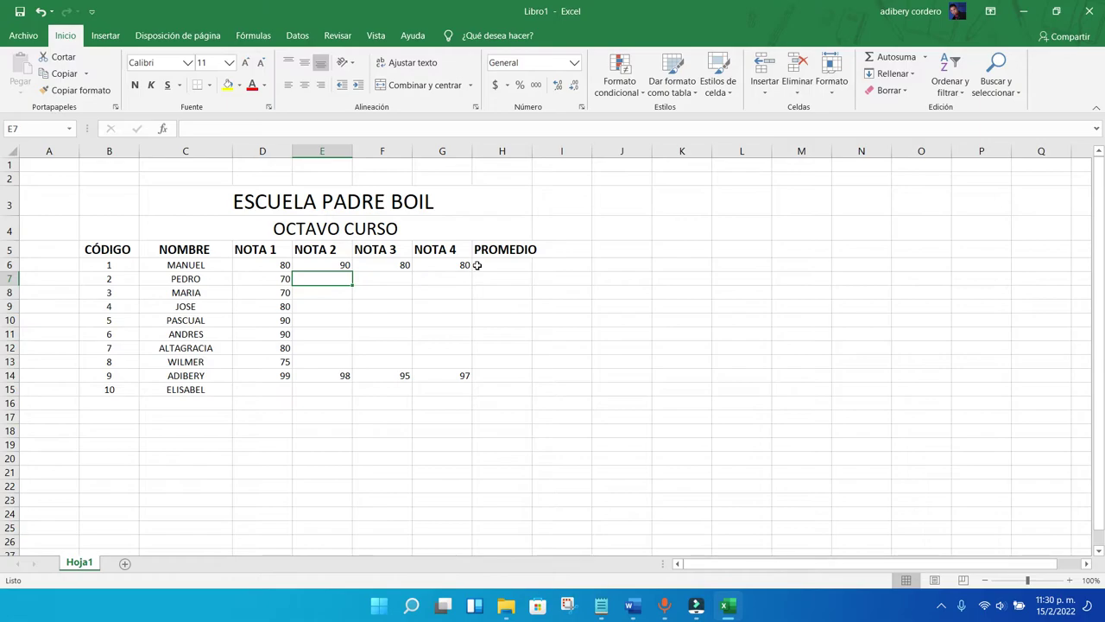
type("80")
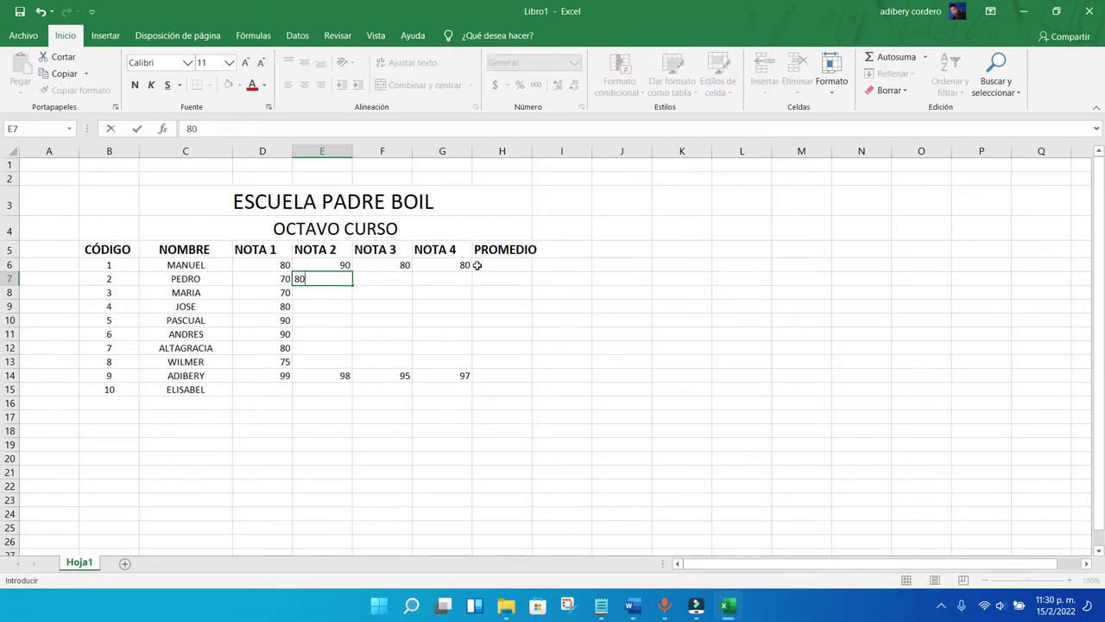
key("Return")
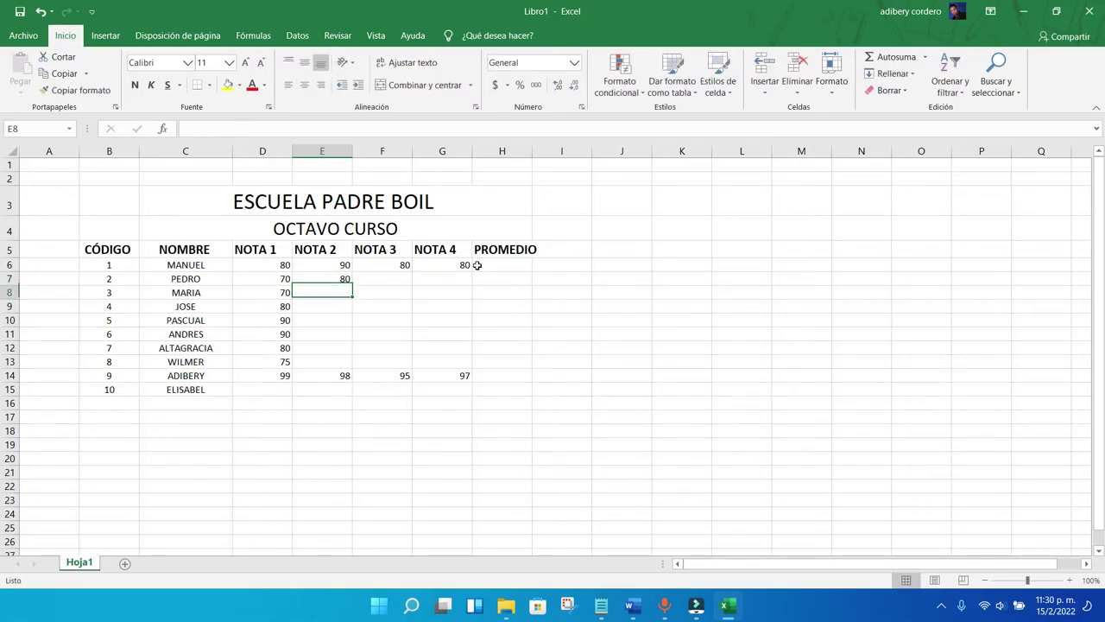
type("78")
key("Return")
type("79")
key("Return")
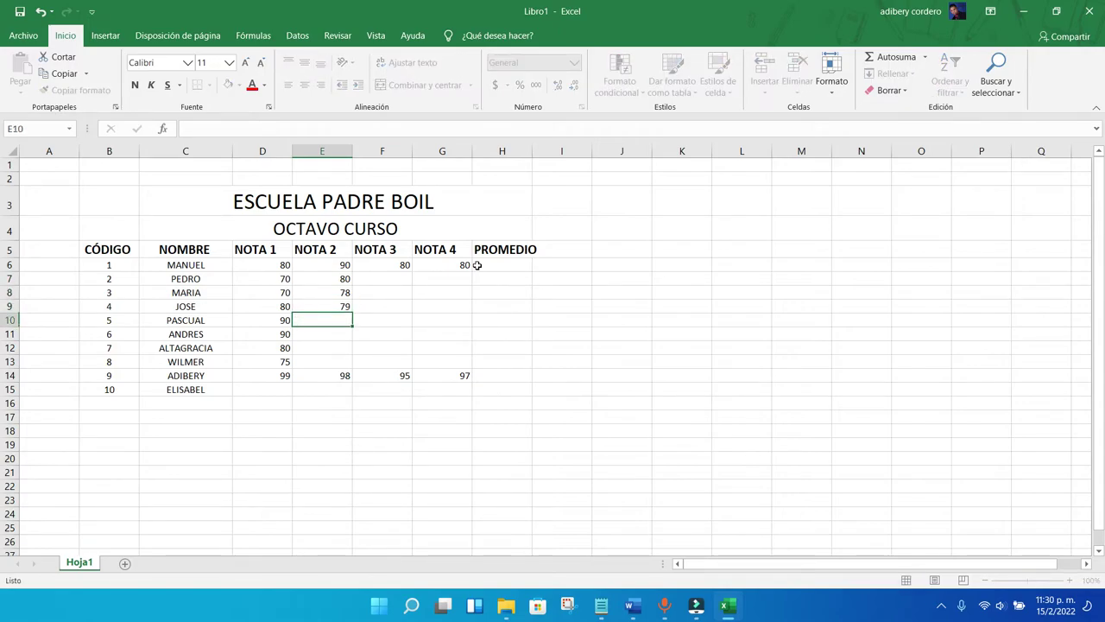
type("92")
key("Return")
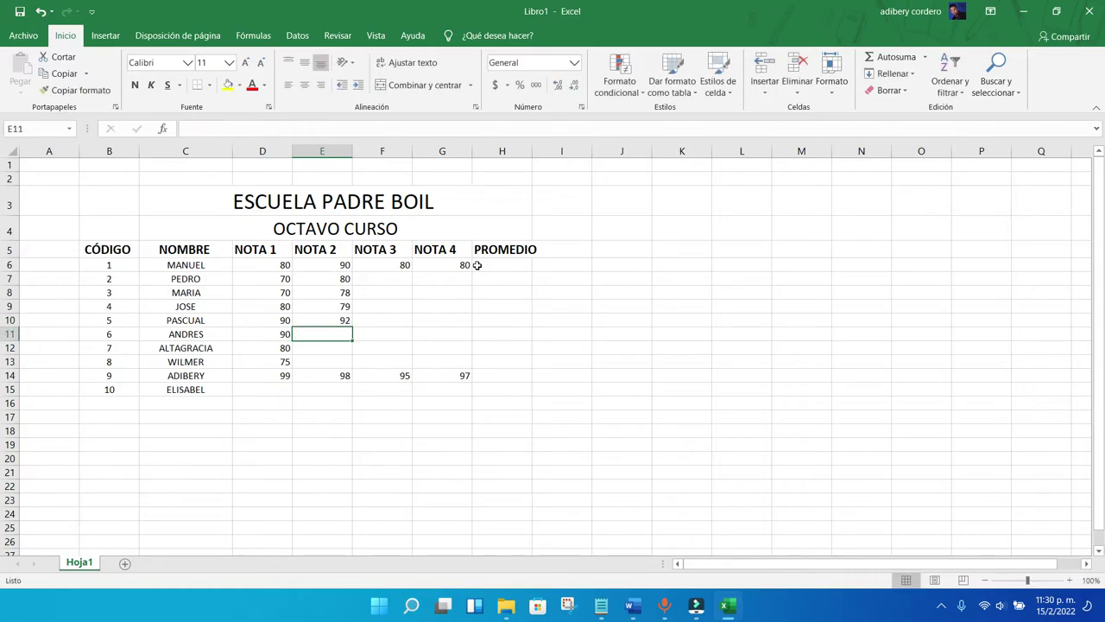
Step: Enter the NOTA 2 grades 75, 95 and 80 for codes 6 to 8 in cells E11 through E13
type("75")
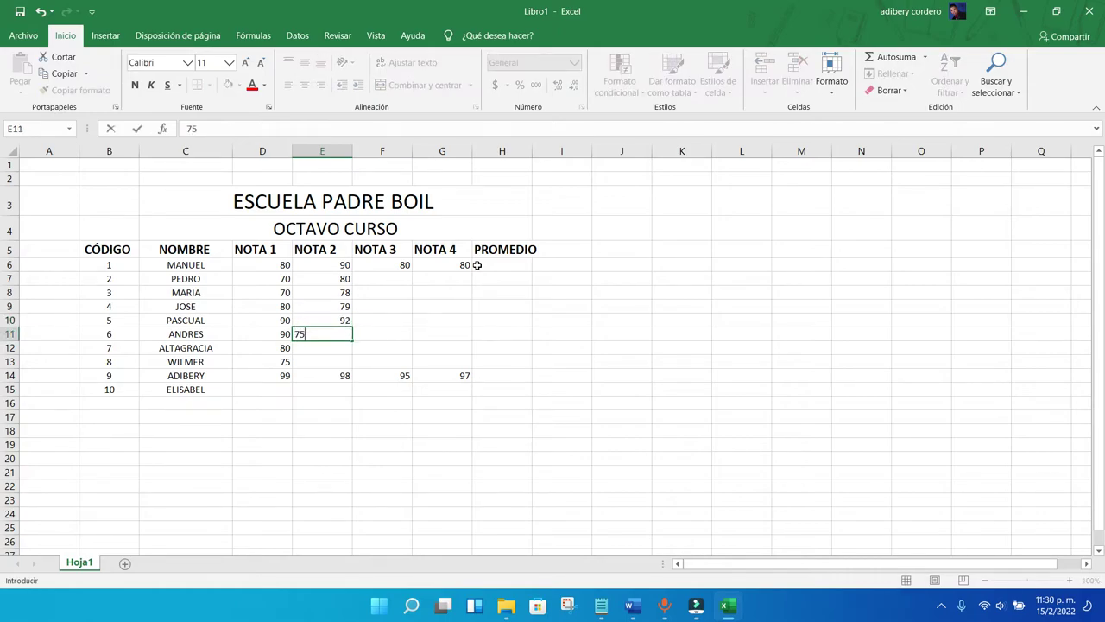
key("Return")
type("95")
key("Return")
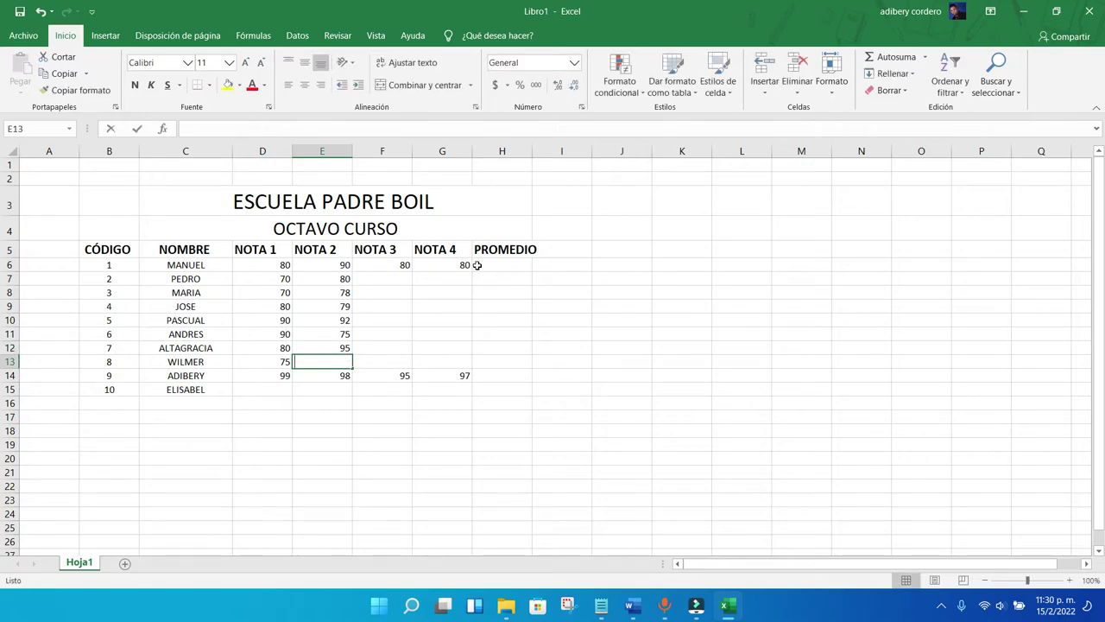
type("6")
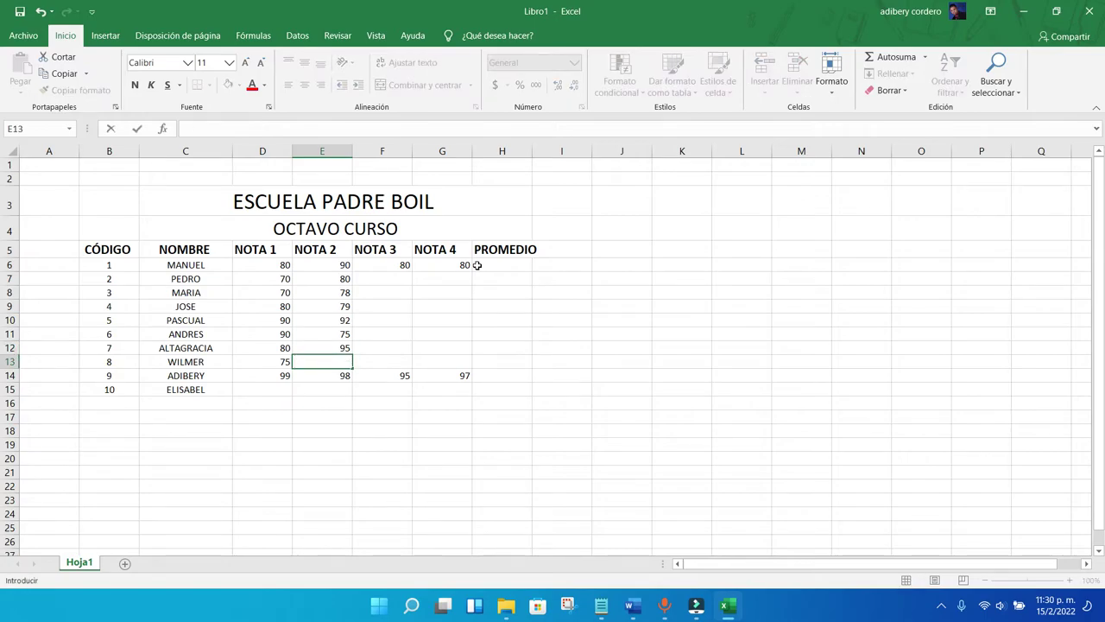
type("0")
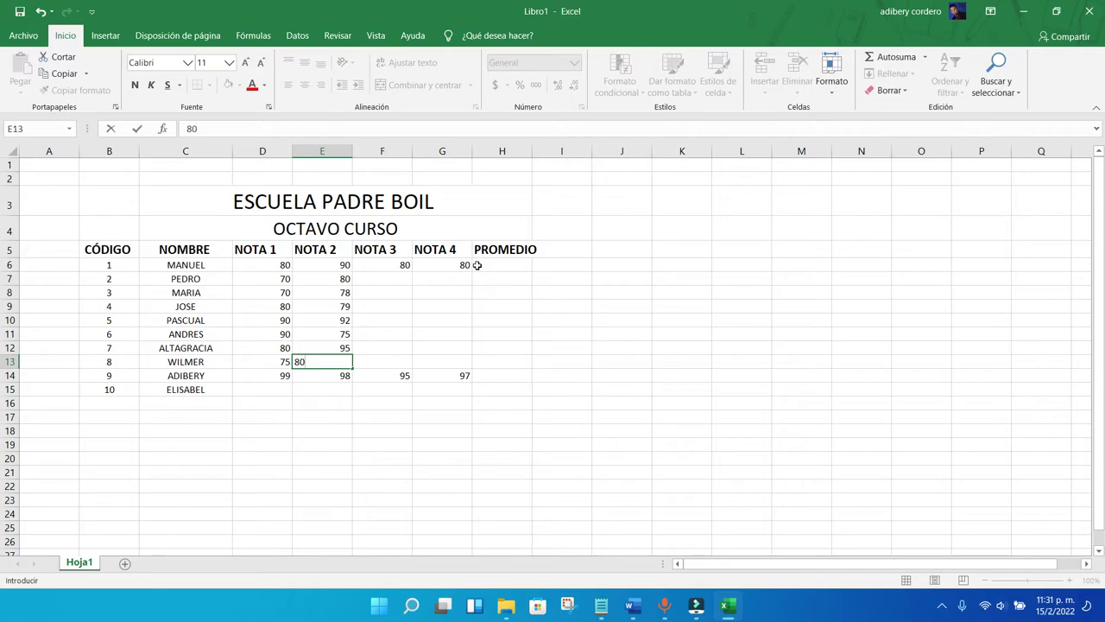
key("Return")
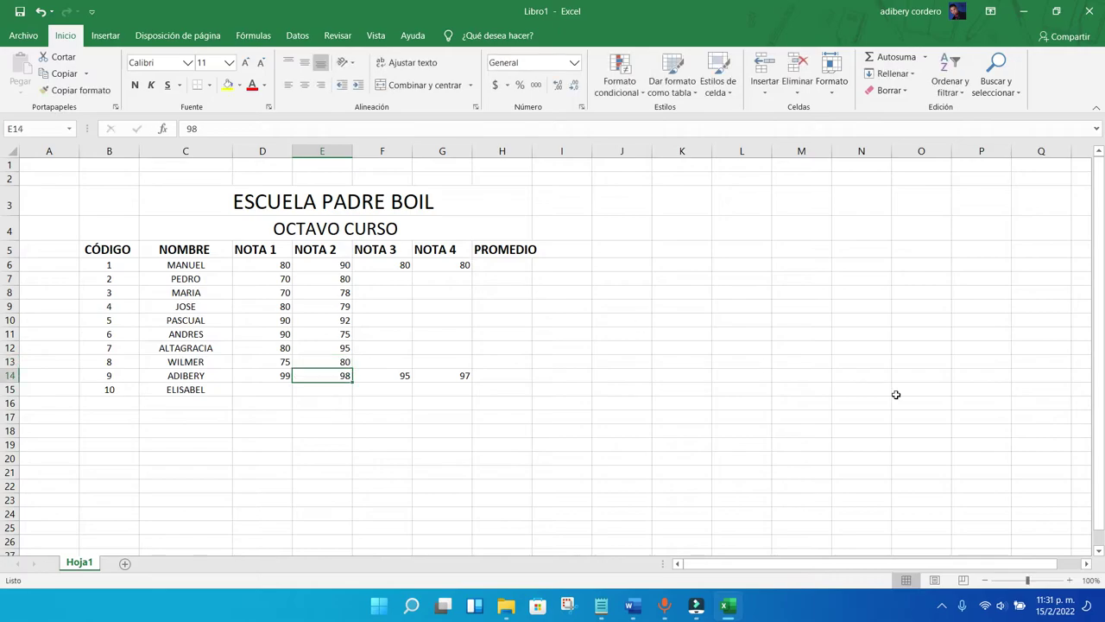
Step: Enter the NOTA 3 grades 74, 75 and 78 for codes 2 to 4 in cells F7 through F9
left_click(373, 283)
type("74")
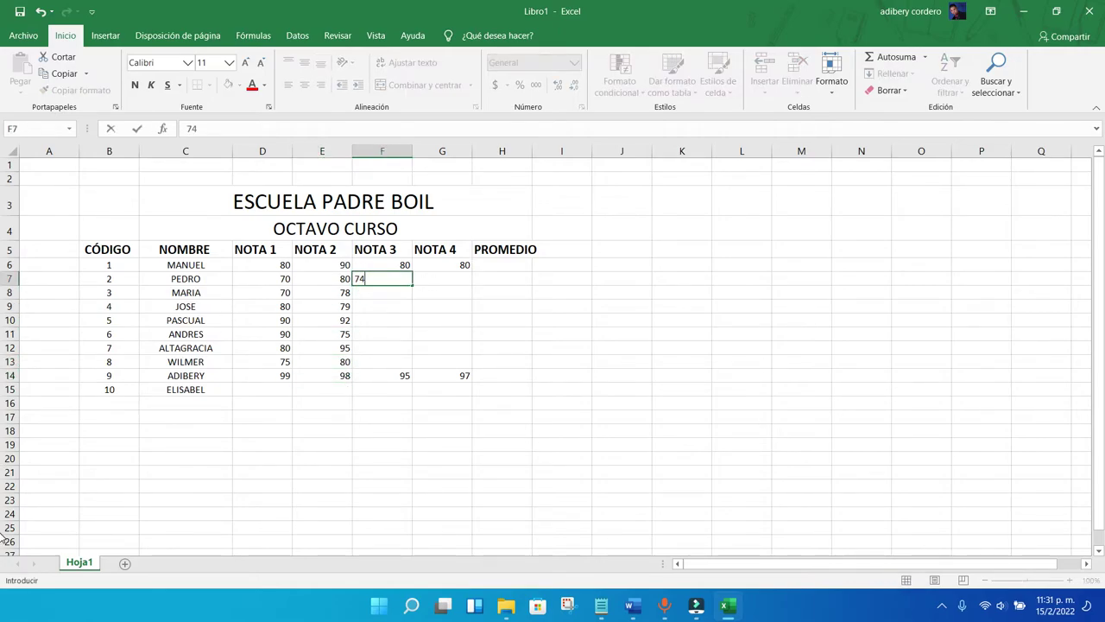
key("Return")
type("75")
key("Return")
type("78")
key("Return")
Step: Enter the NOTA 3 grades 75, 72, 79 and 75 for codes 5 to 8 in cells F10 through F13
type("75")
key("Return")
type("72")
key("Return")
type("79")
key("Return")
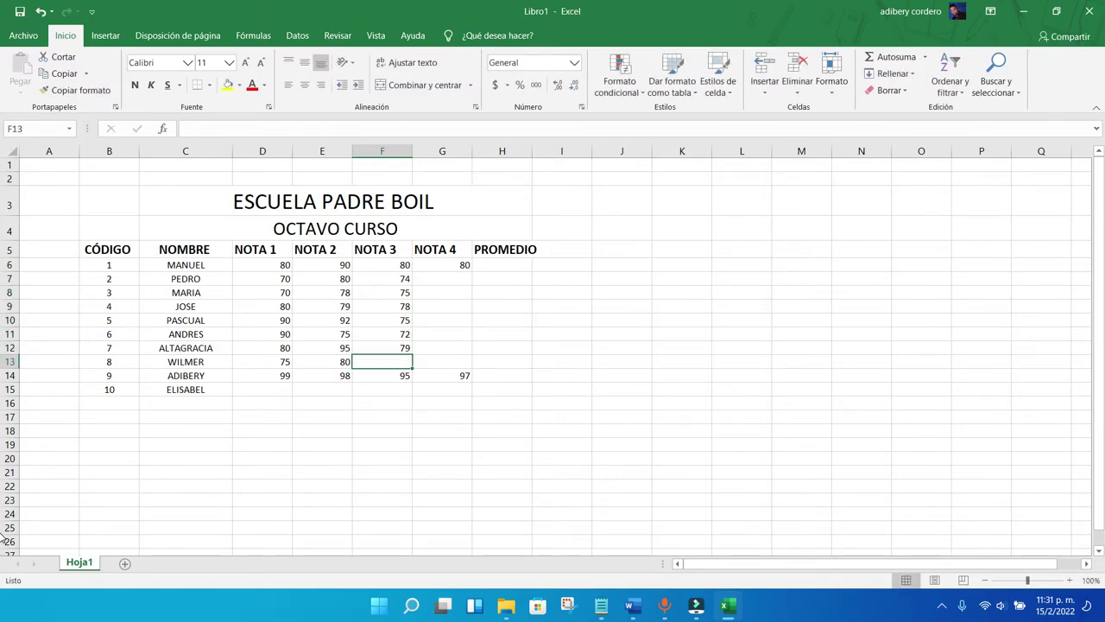
type("75")
key("Return")
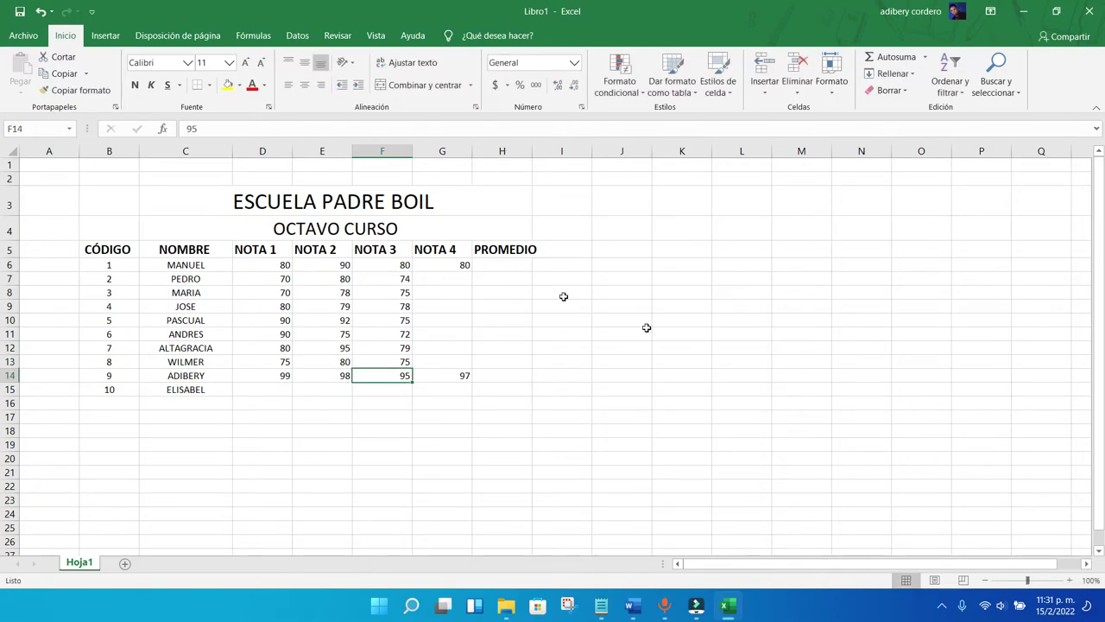
Step: Enter the NOTA 4 grades 90, 80 and 70 for codes 2 to 4 in cells G7 through G9
left_click(459, 280)
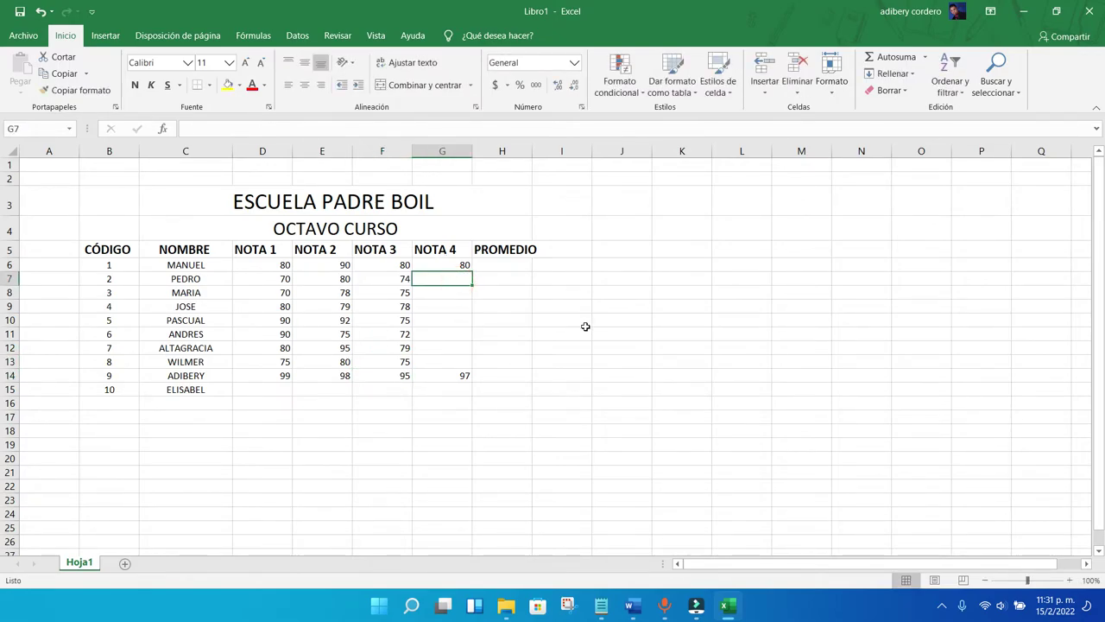
type("90")
key("Return")
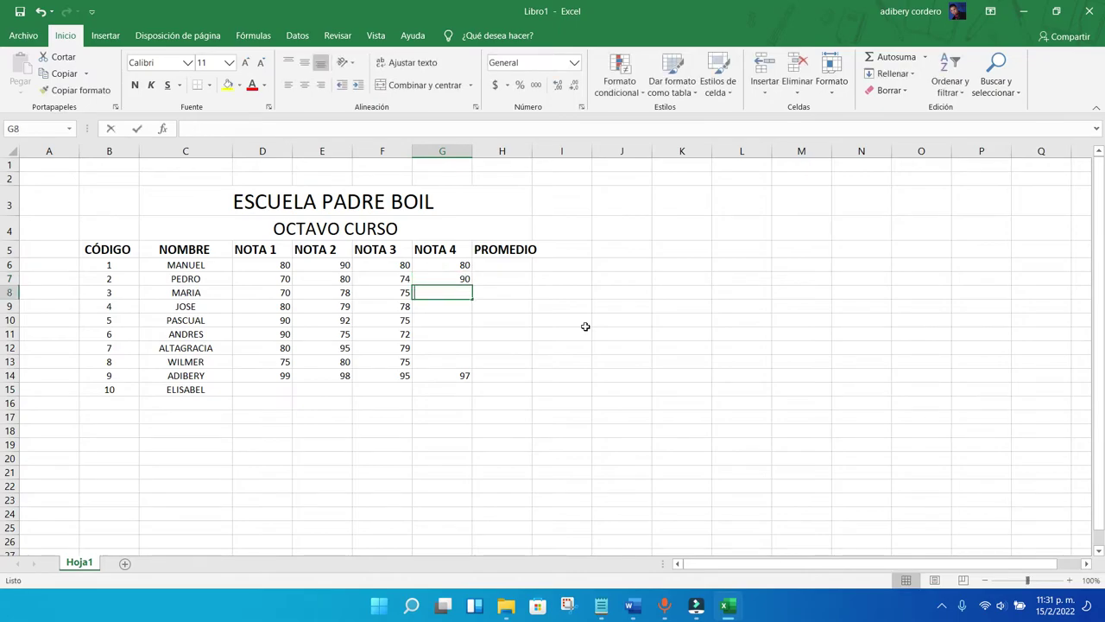
type("80")
key("Return")
type("7")
key("Return")
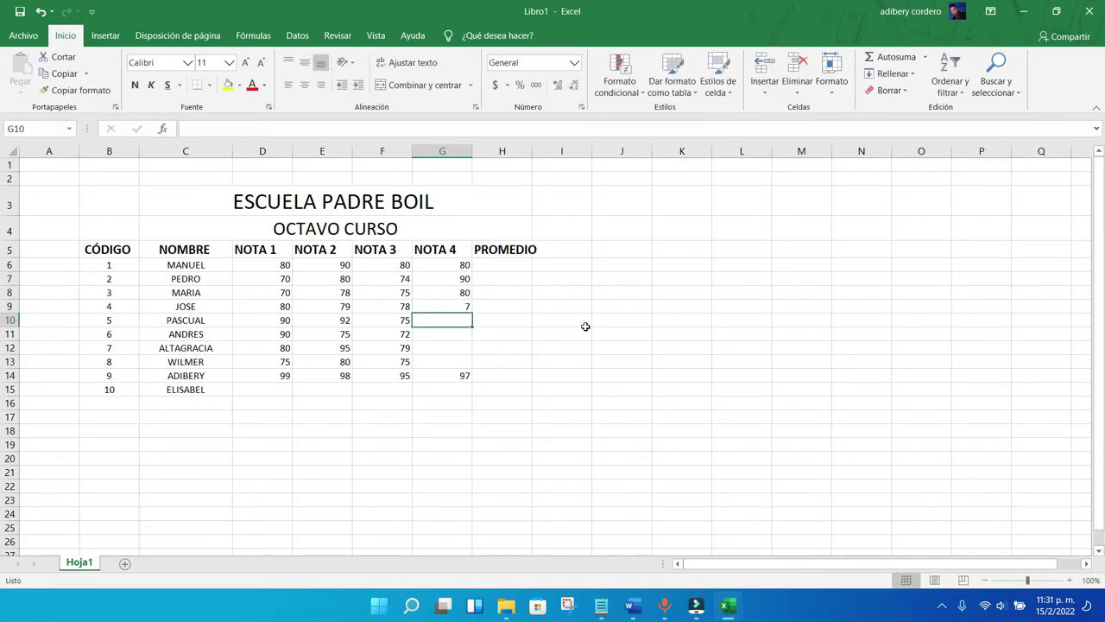
left_click(466, 306)
type("70")
key("Return")
Step: Enter the NOTA 4 grades 71, 72, 73 and 74 for codes 5 to 8 in cells G10 through G13
type("71")
key("Return")
type("72")
key("Return")
type("73")
key("Return")
type("74")
key("Return")
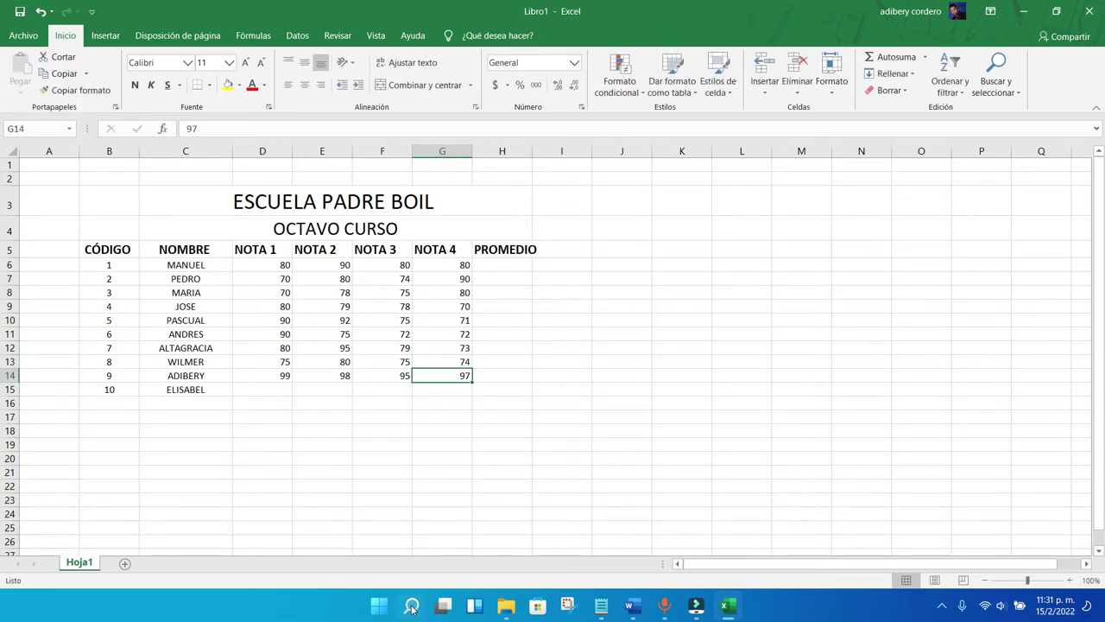
Step: Enter the four grades 90, 98, 98 and 70 for code 10 in cells D15 through G15
left_click(155, 436)
left_click(246, 389)
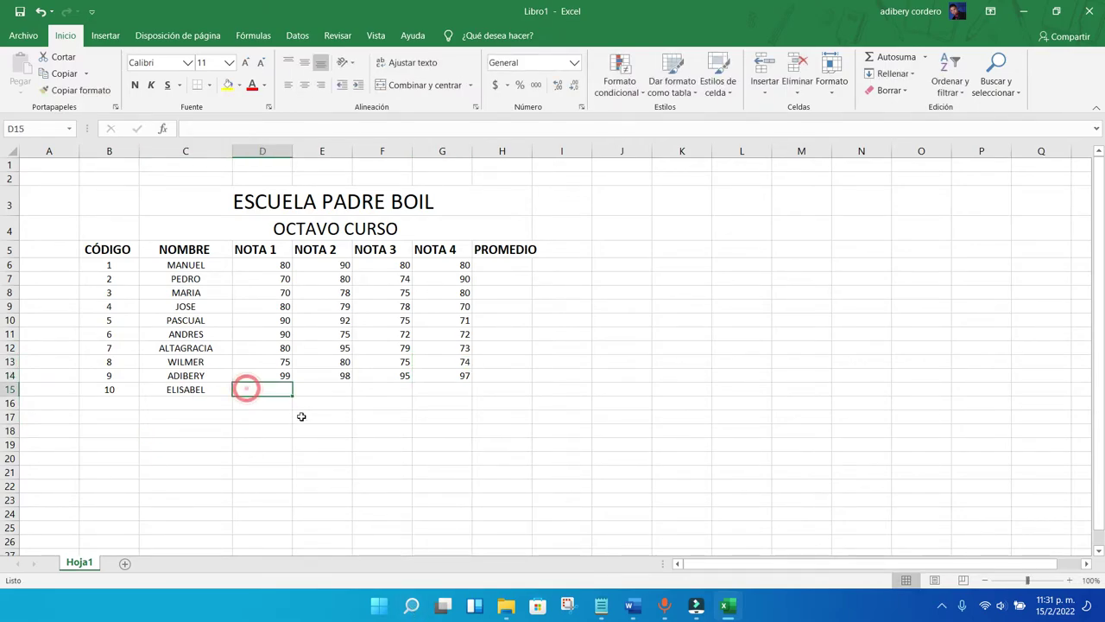
type("90")
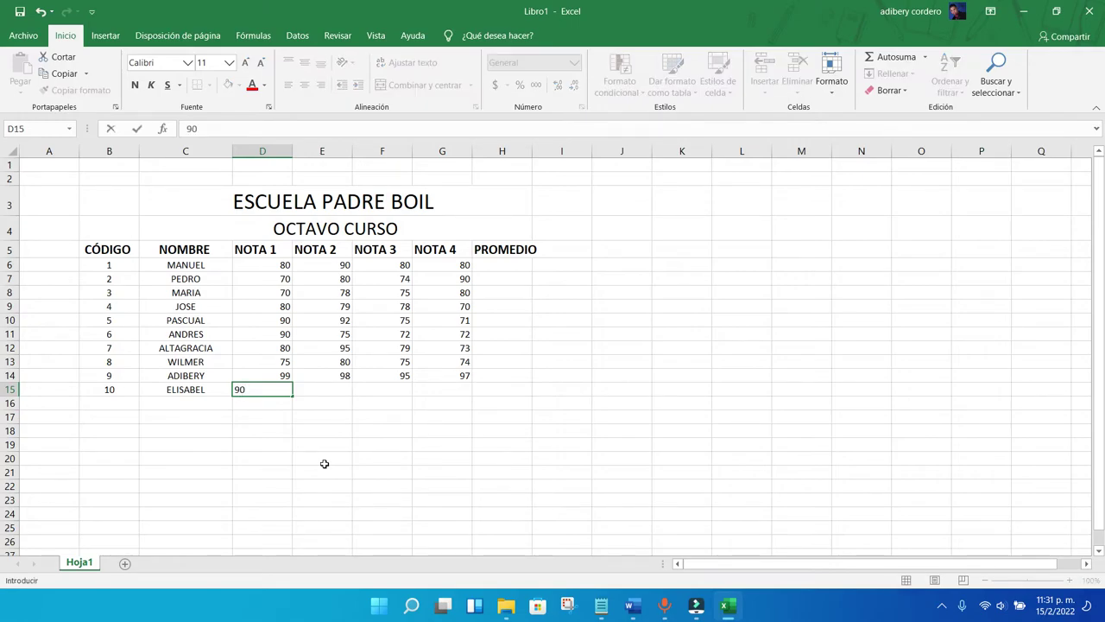
key("ctrl+Return")
type("98")
key("Tab")
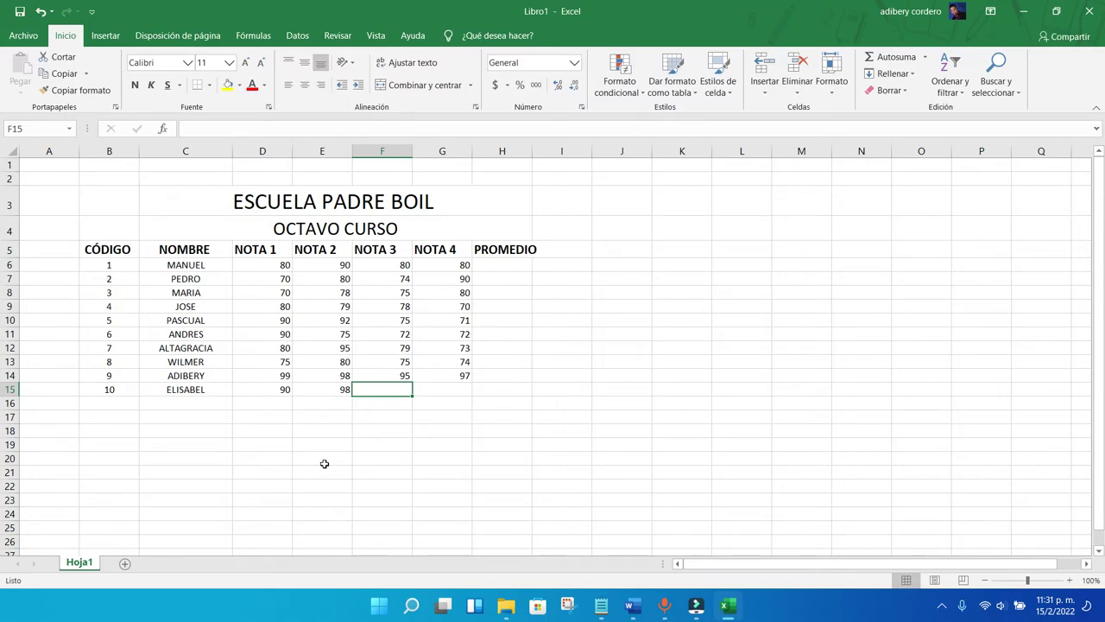
type("98")
key("Tab")
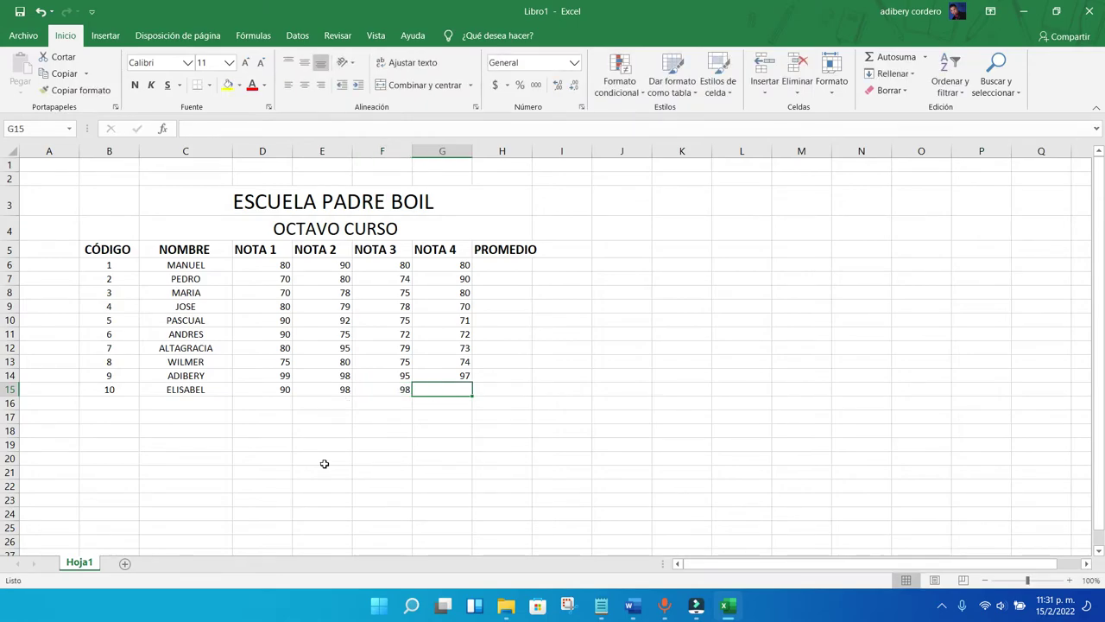
type("70")
key("Tab")
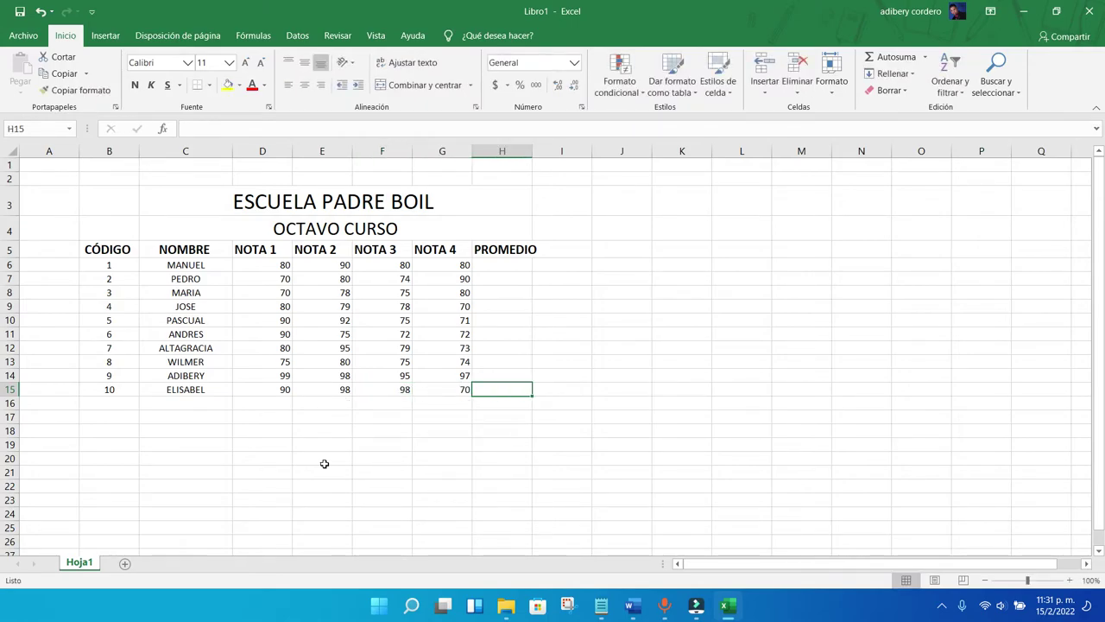
Step: Apply all borders (Todos los bordes) to the grade table from the CÓDIGO header through the PROMEDIO column, range B5:H15
left_click(390, 391)
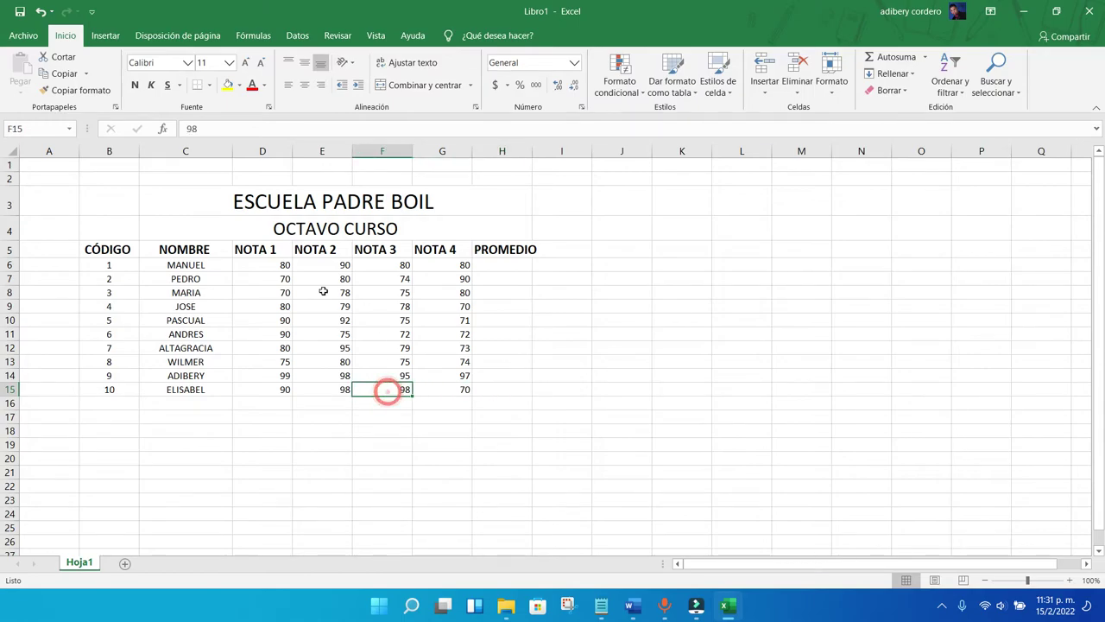
left_click(96, 235)
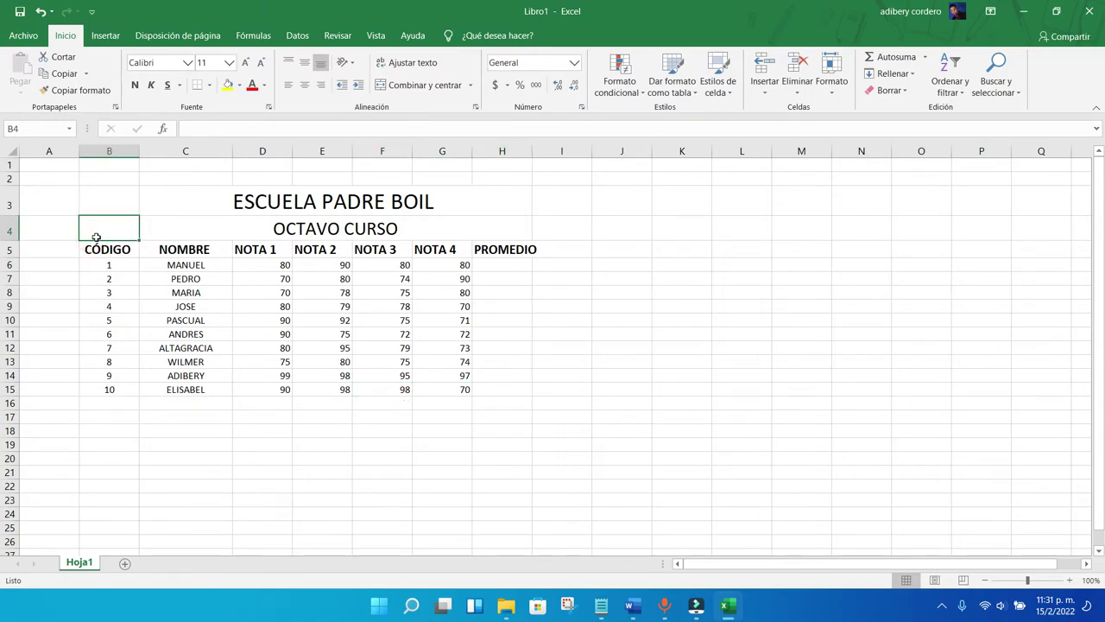
left_click_drag(98, 244, 499, 299)
left_click(249, 266)
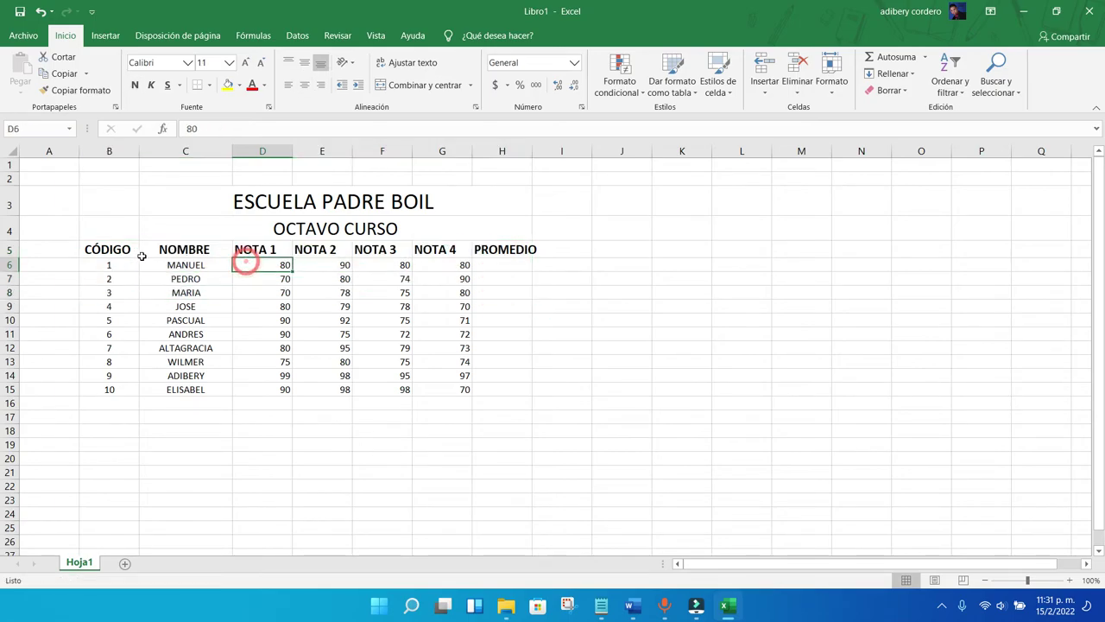
left_click_drag(100, 248, 522, 386)
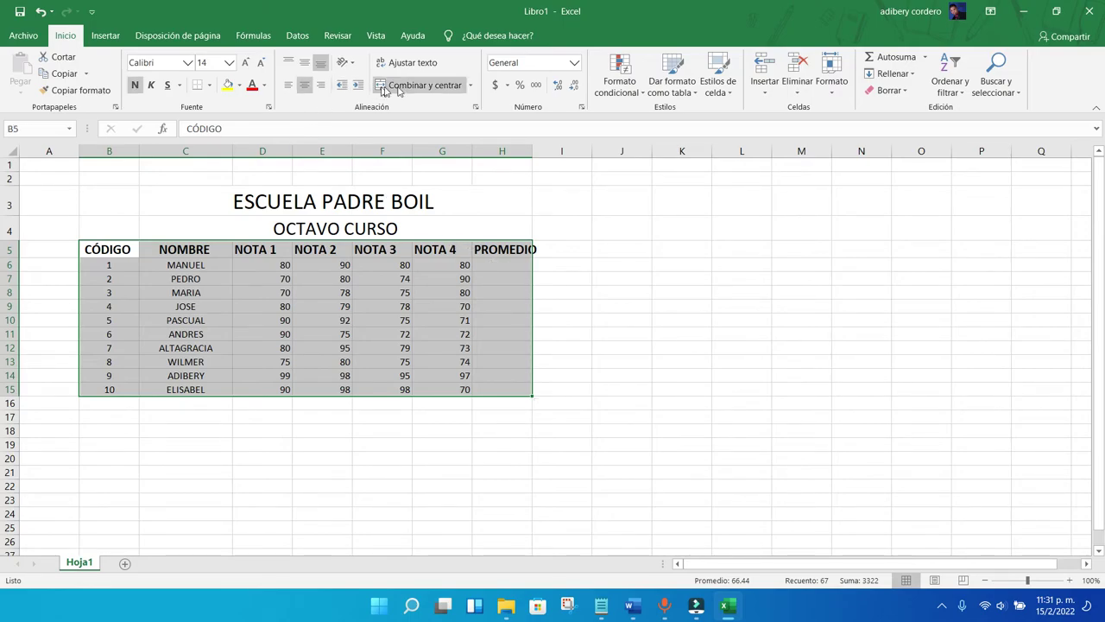
left_click(209, 87)
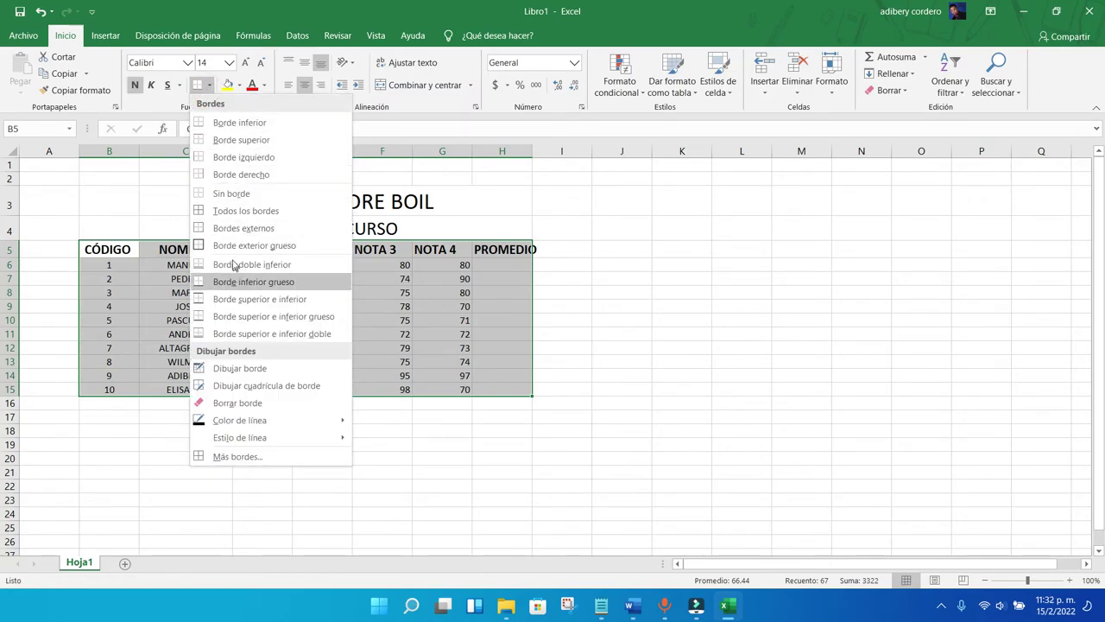
left_click(228, 212)
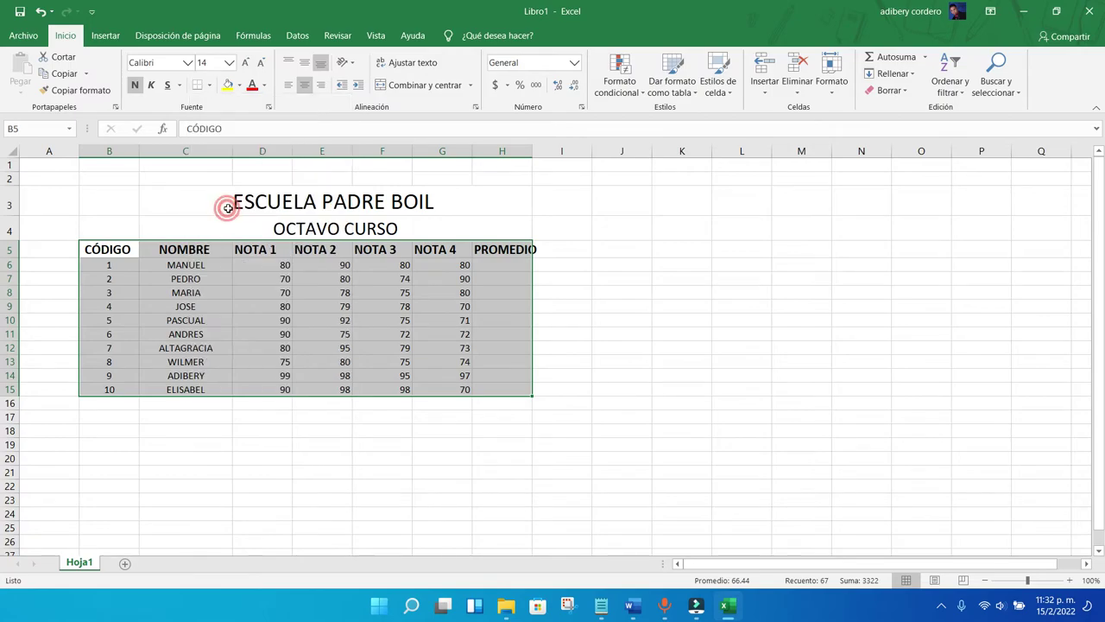
left_click(382, 375)
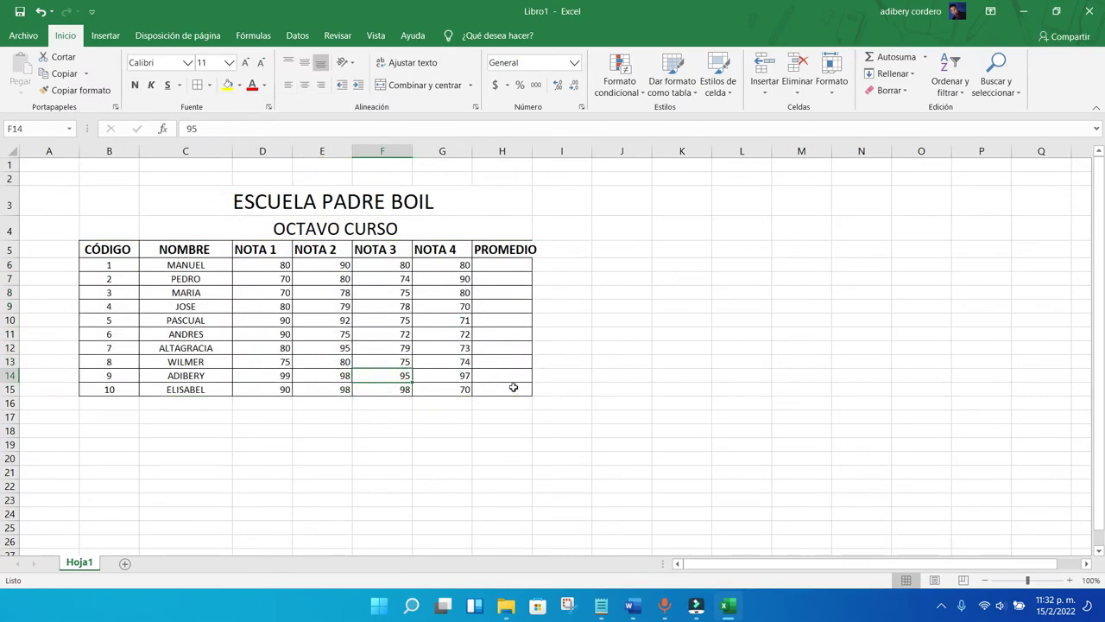
Step: Unmerge the ESCUELA PADRE BOIL title in row 3 and merge and center it again across B3:H3
left_click(426, 213)
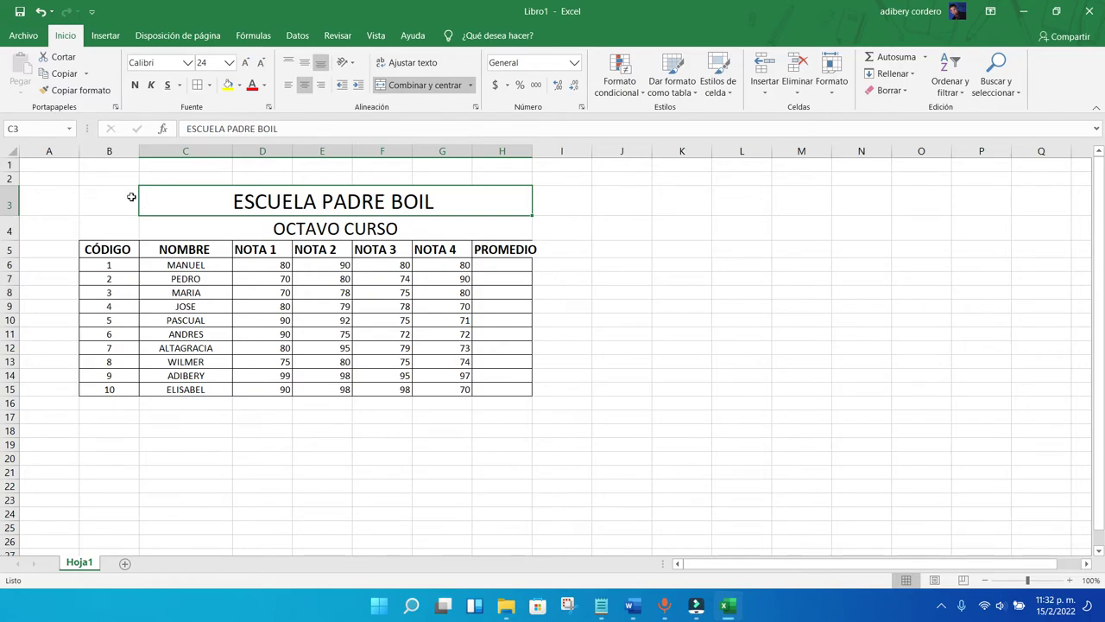
left_click(131, 199)
left_click_drag(137, 198, 373, 206)
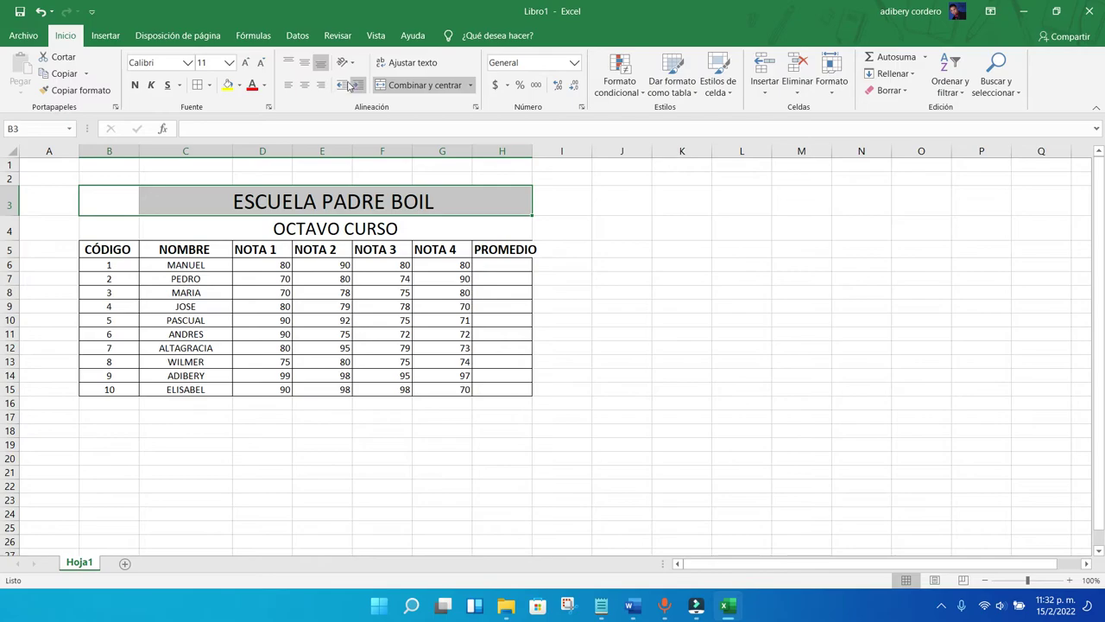
left_click(396, 84)
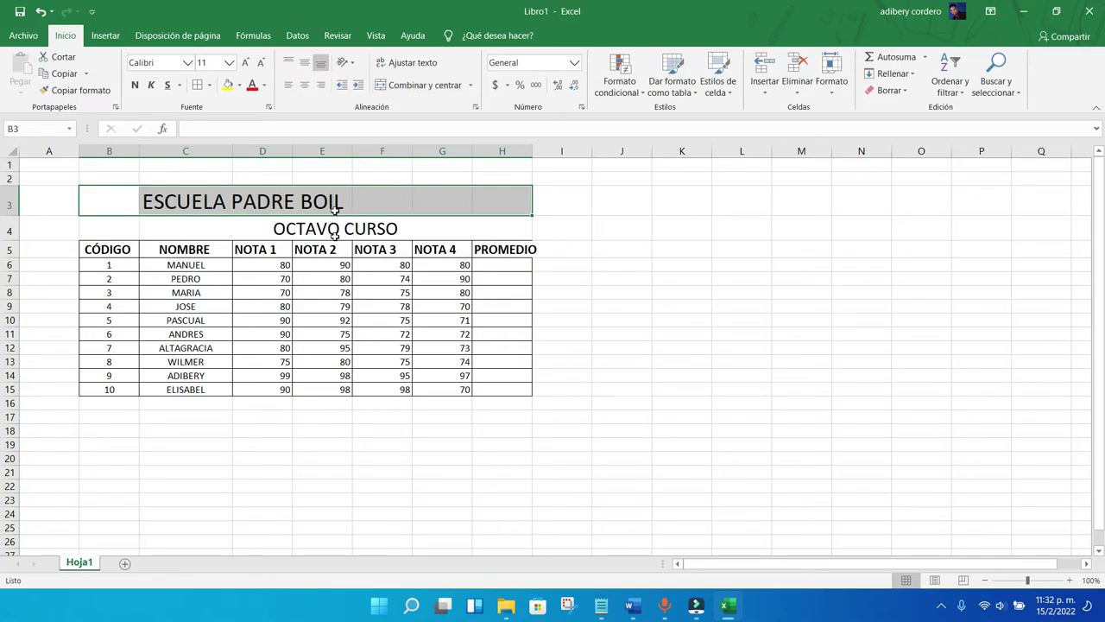
left_click(172, 200)
left_click_drag(96, 202, 156, 199)
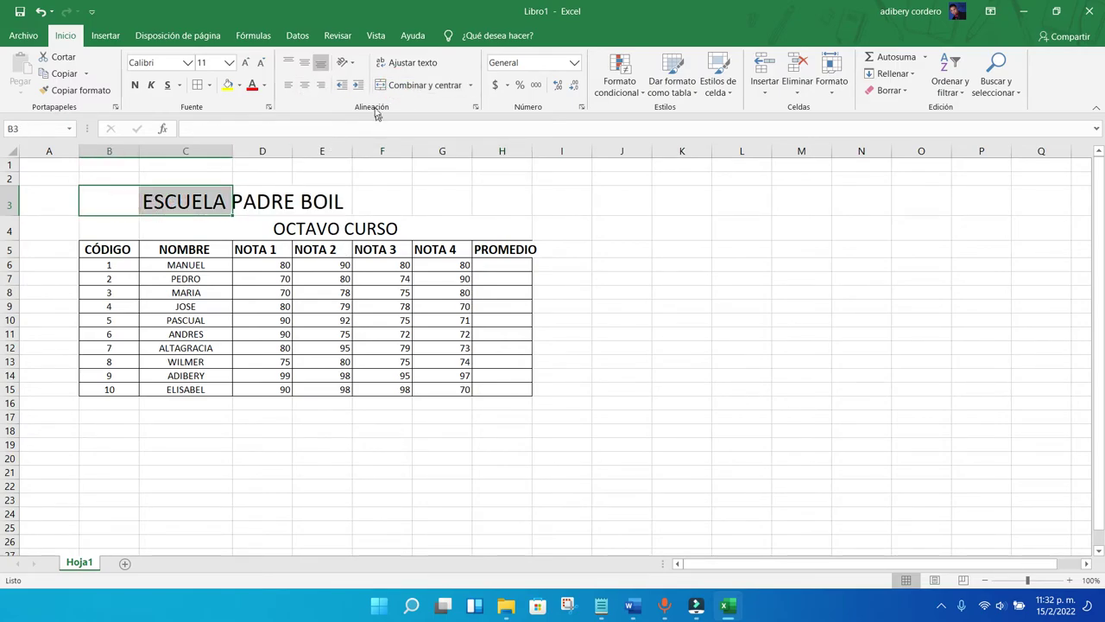
left_click(360, 208)
left_click_drag(111, 200, 486, 195)
left_click(385, 86)
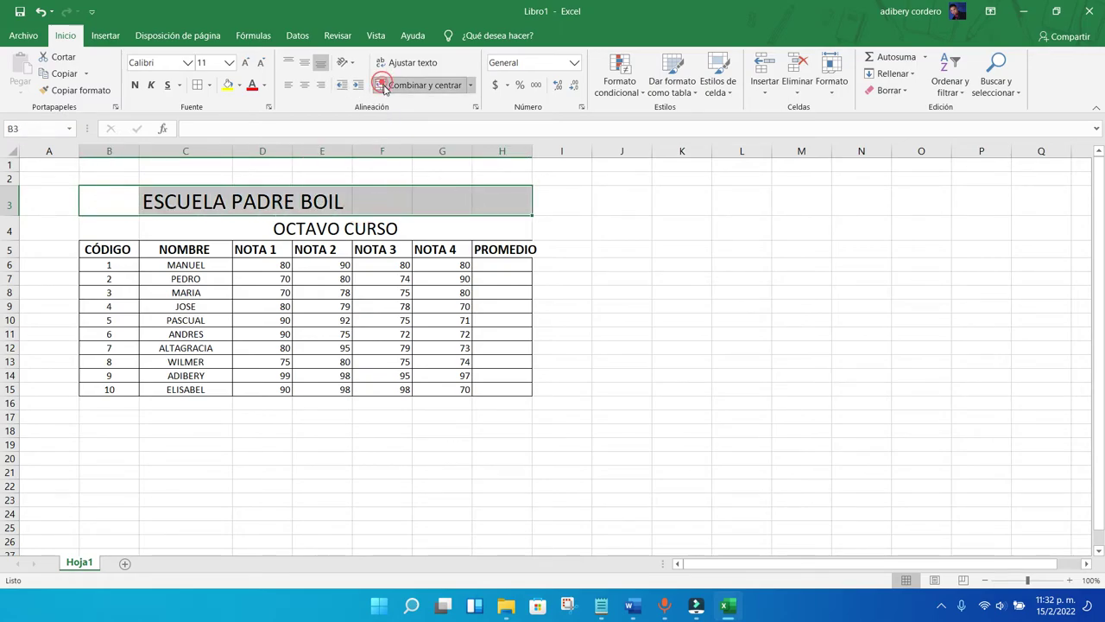
left_click(367, 360)
left_click(450, 454)
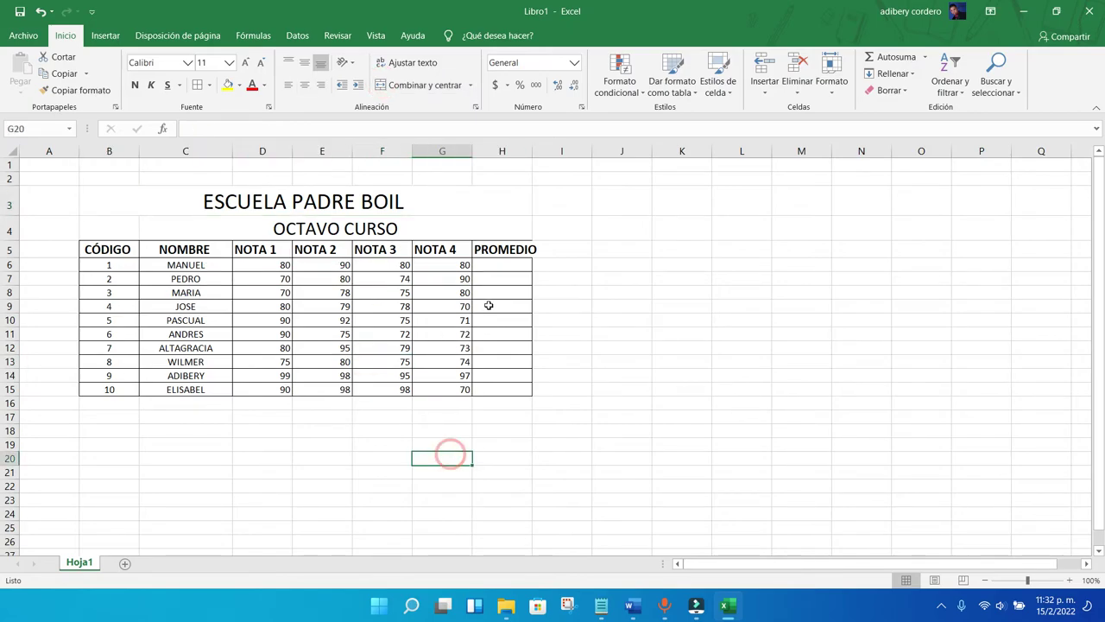
Step: Autofit the width of column H to the PROMEDIO header
left_click(500, 267)
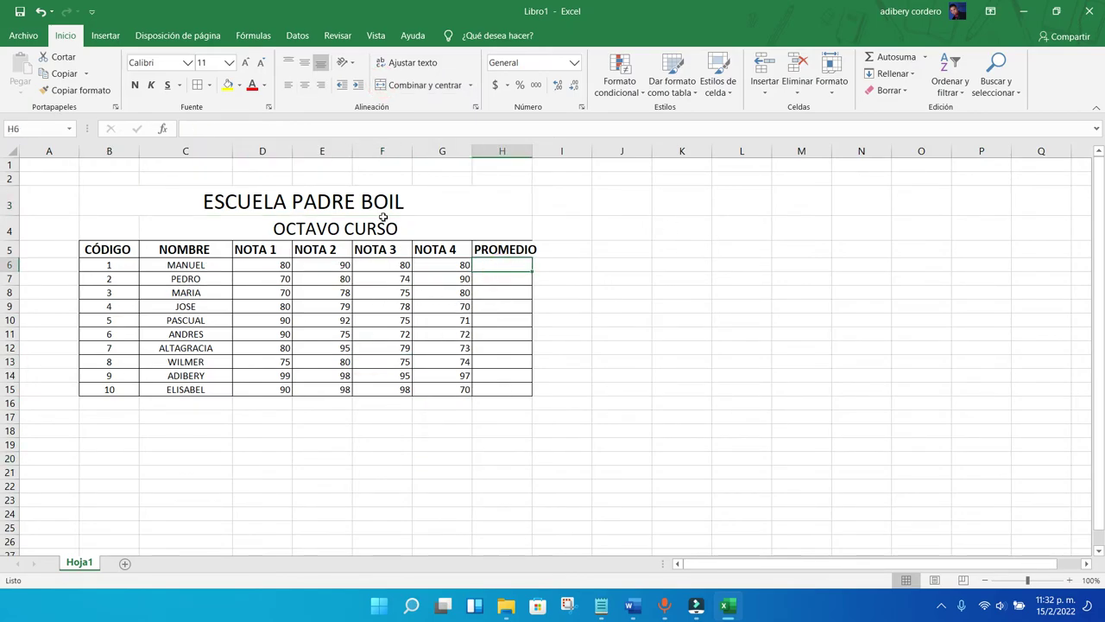
left_click(521, 333)
left_click(504, 262)
double_click(532, 151)
left_click(528, 292)
left_click(518, 261)
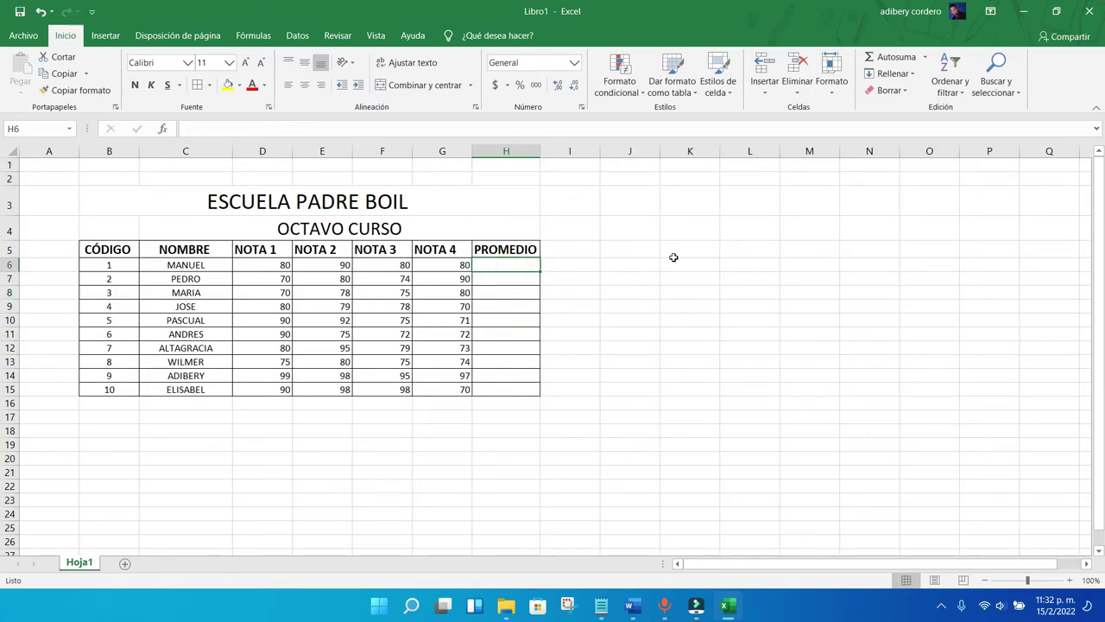
type("=PROME")
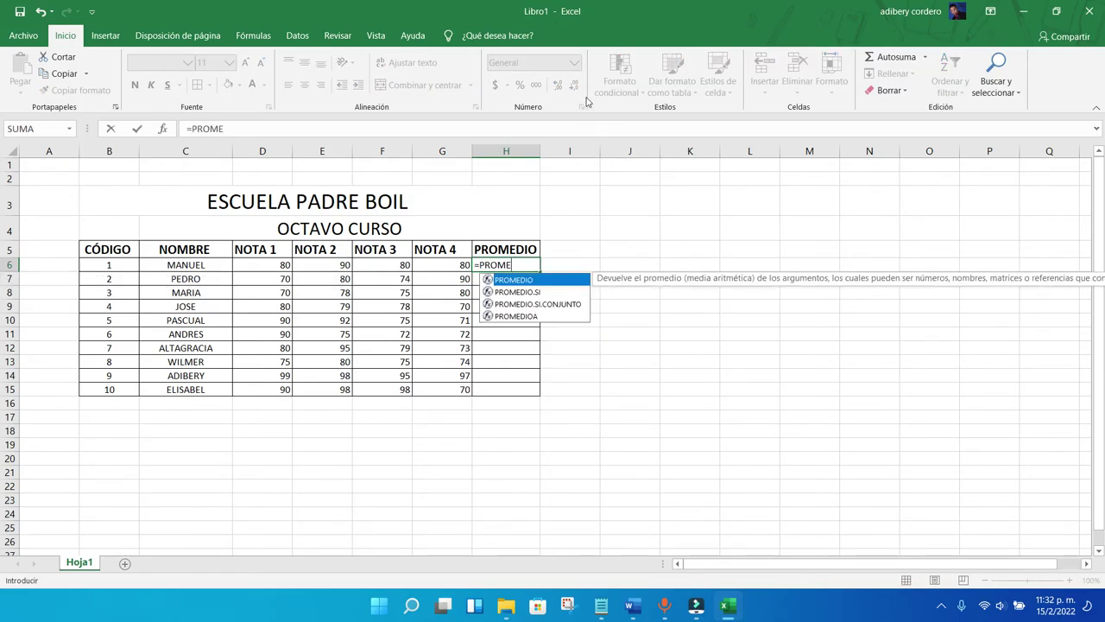
double_click(530, 281)
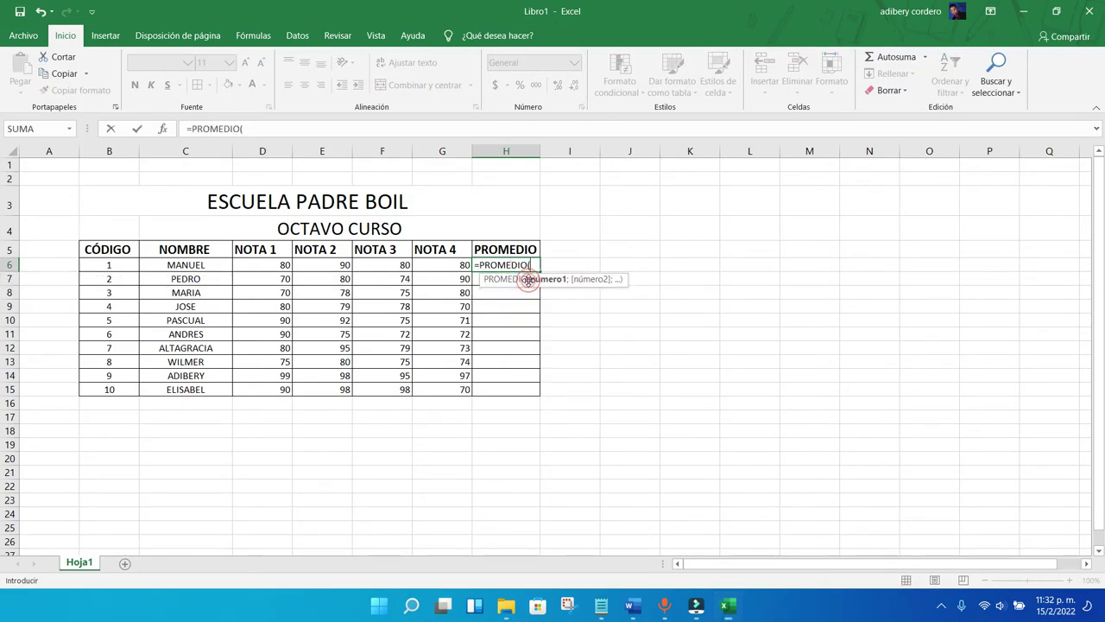
left_click(262, 264)
type(";")
left_click(329, 275)
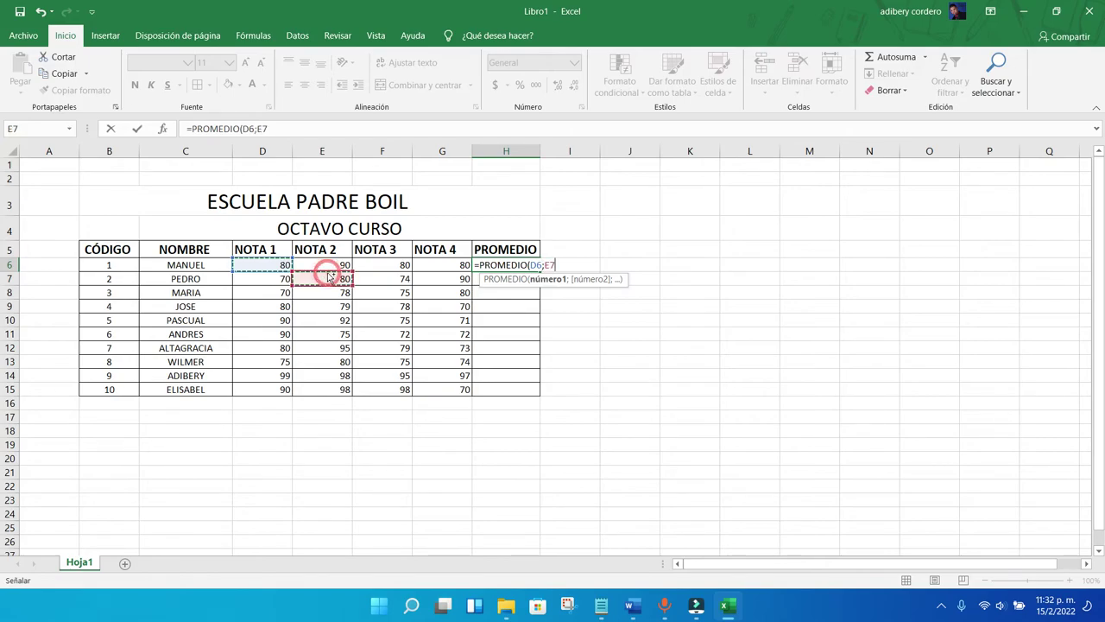
type(";")
left_click(331, 267)
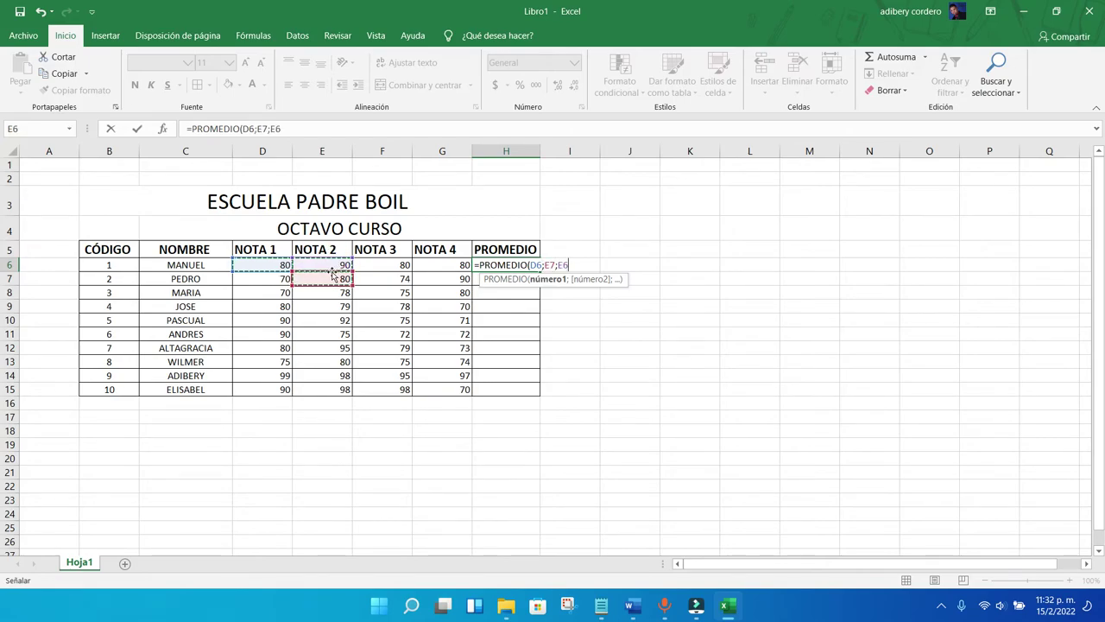
key("BackSpace")
key("BackSpace")
type("E6")
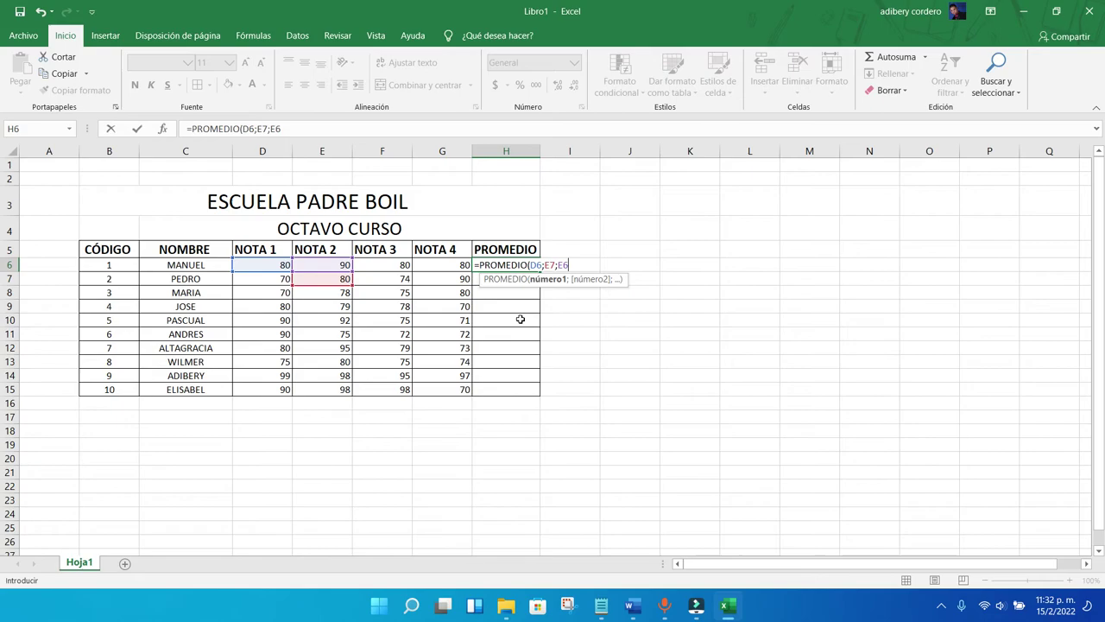
key("Escape")
left_click(700, 401)
Step: Enter the average formula =PROMEDIO(D6:G6) in cell H6 for code 1
left_click(513, 266)
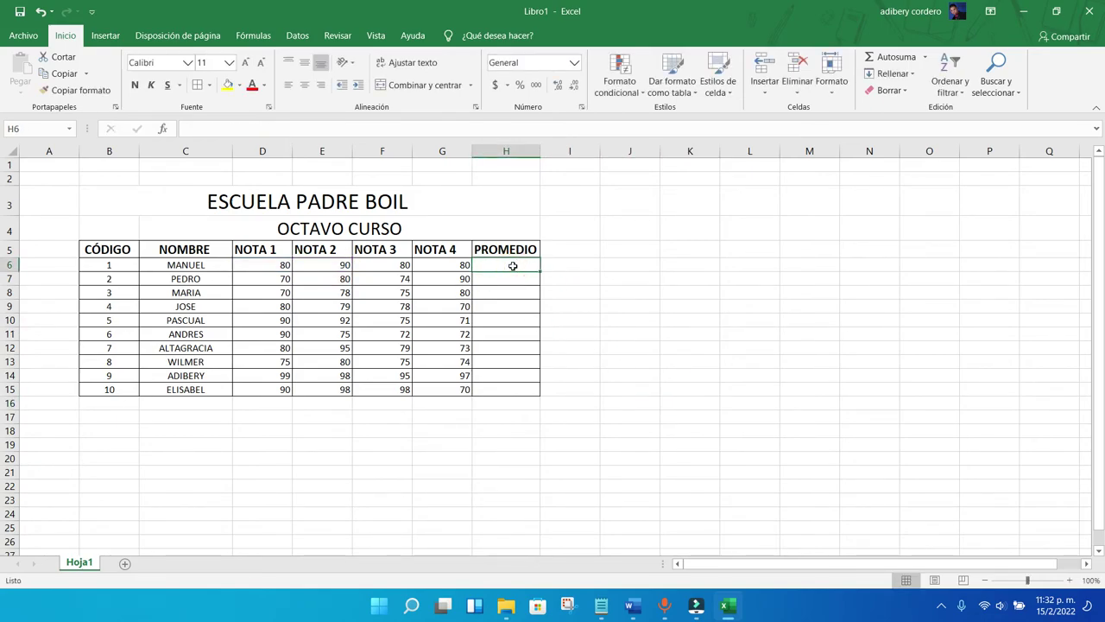
type("=PROME")
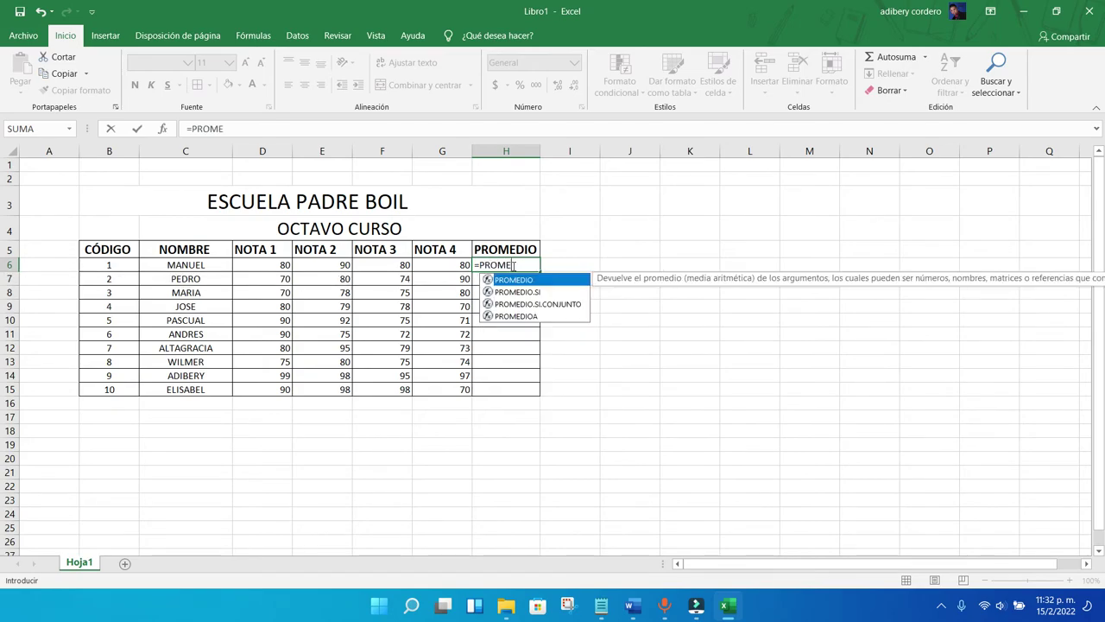
double_click(529, 280)
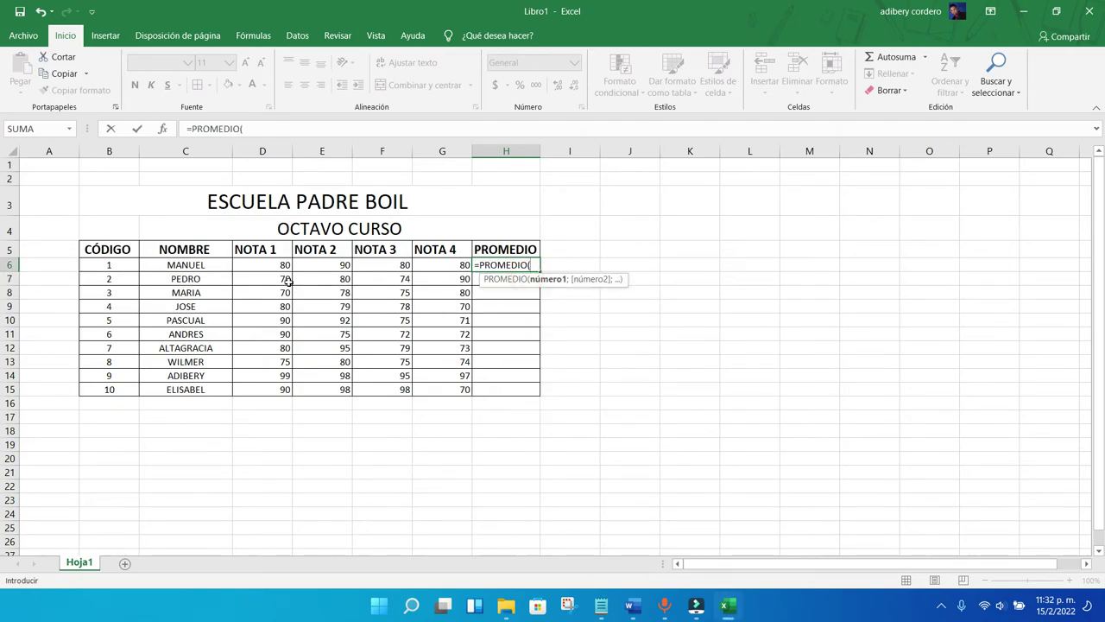
left_click_drag(265, 264, 461, 265)
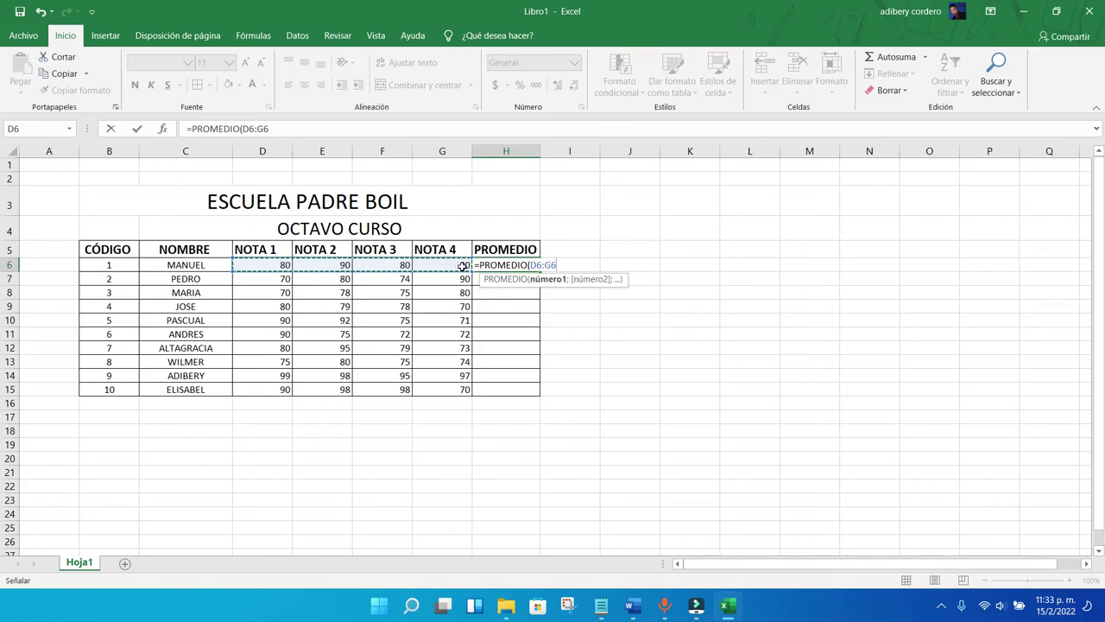
key("Return")
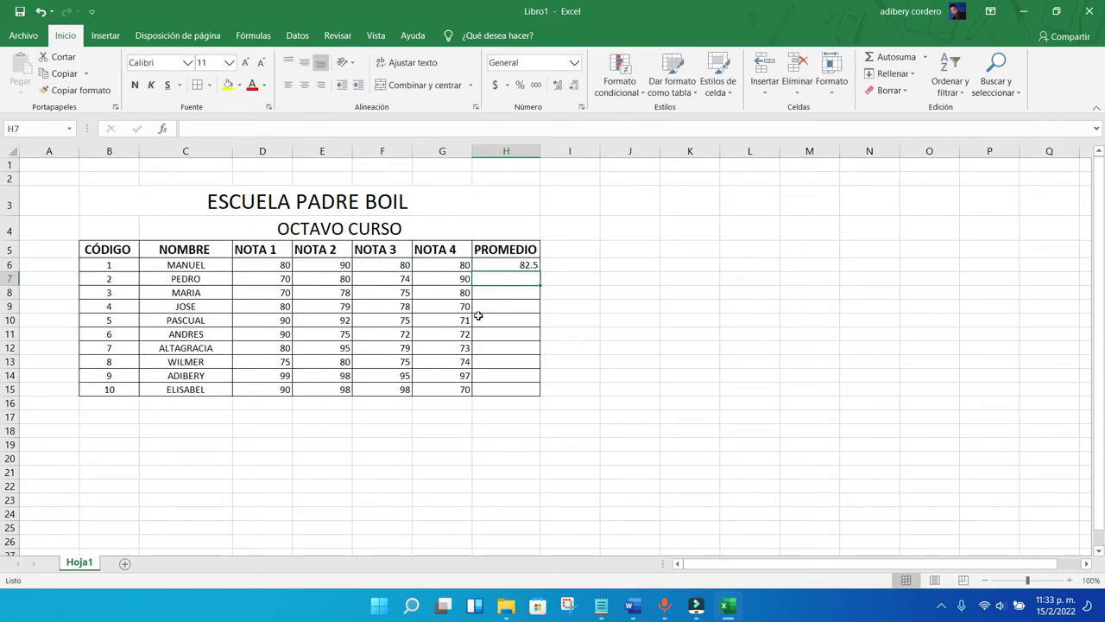
Step: Copy the PROMEDIO formula from H6 down through H15
left_click(533, 266)
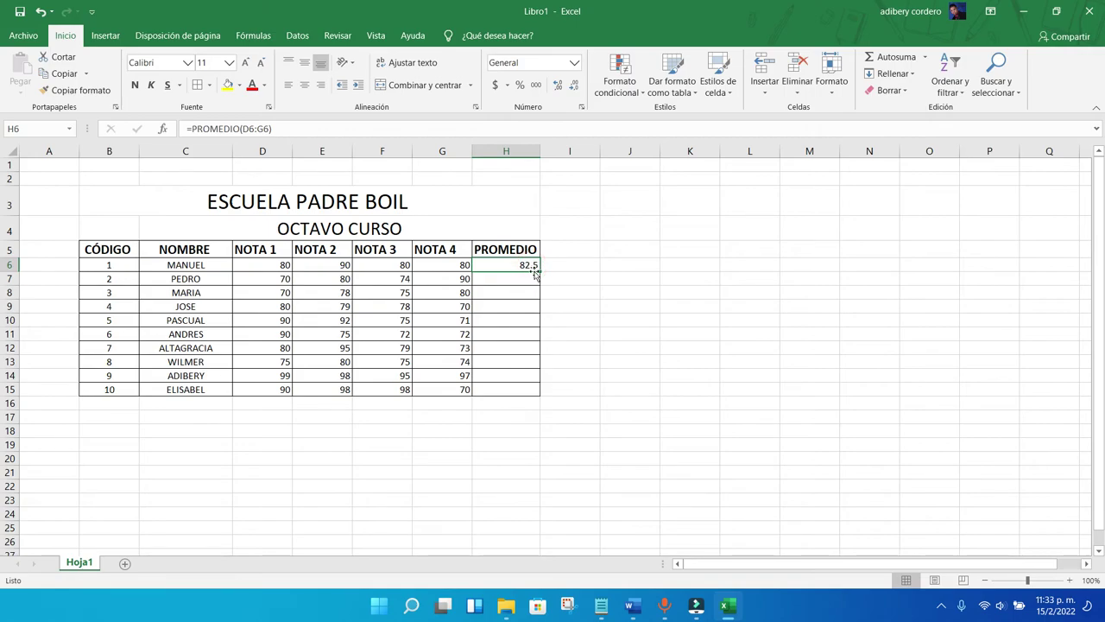
double_click(537, 271)
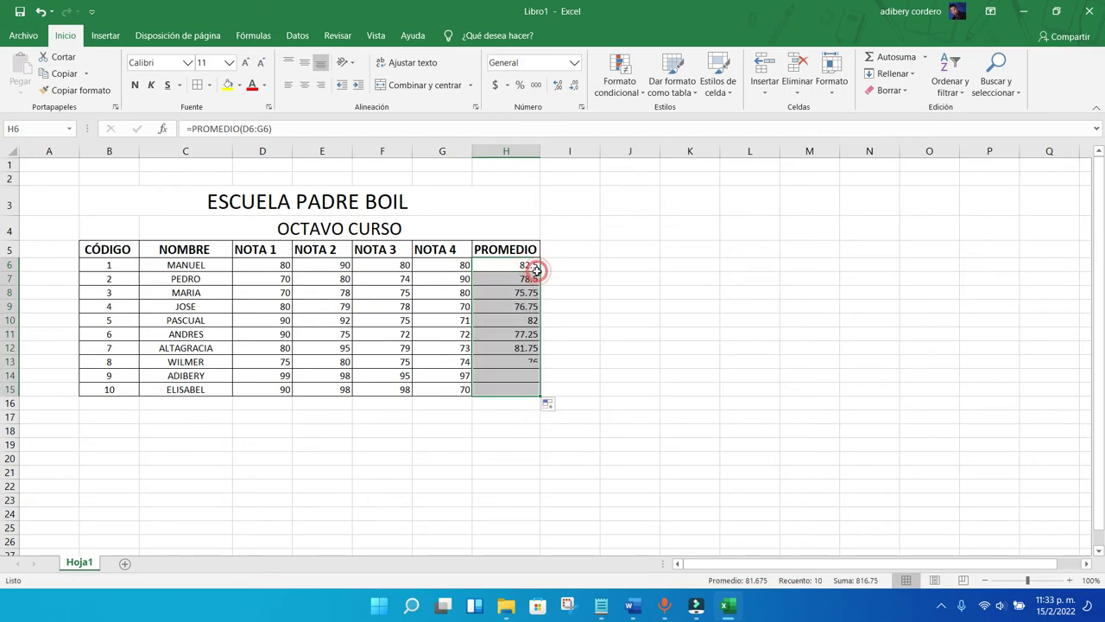
left_click(631, 336)
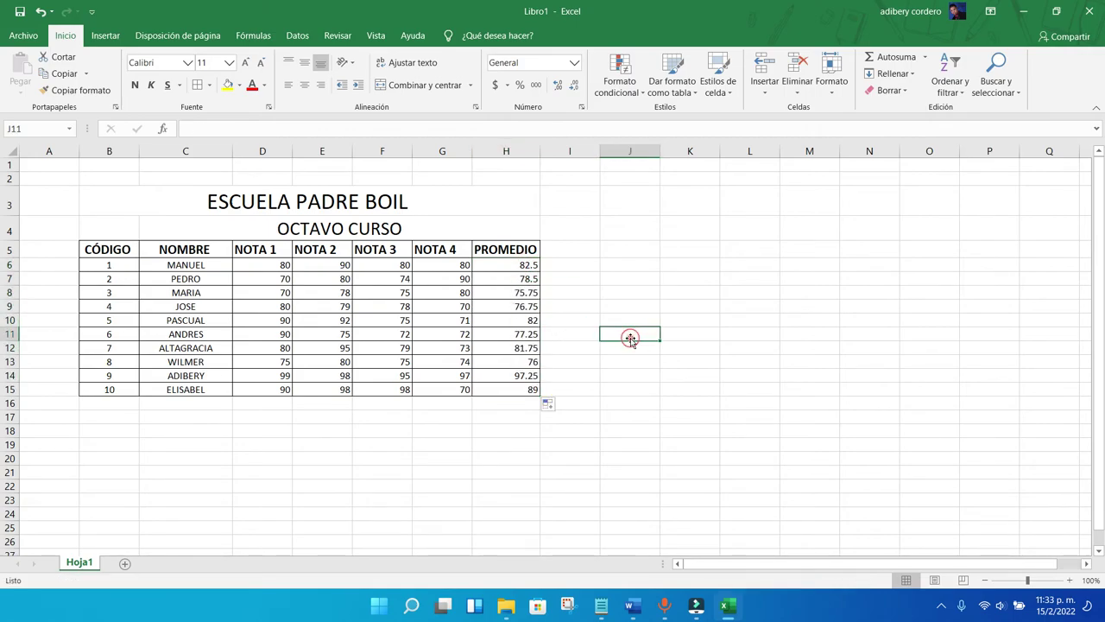
Step: Delete the copied average formulas from cells H7 through H15
left_click(525, 333)
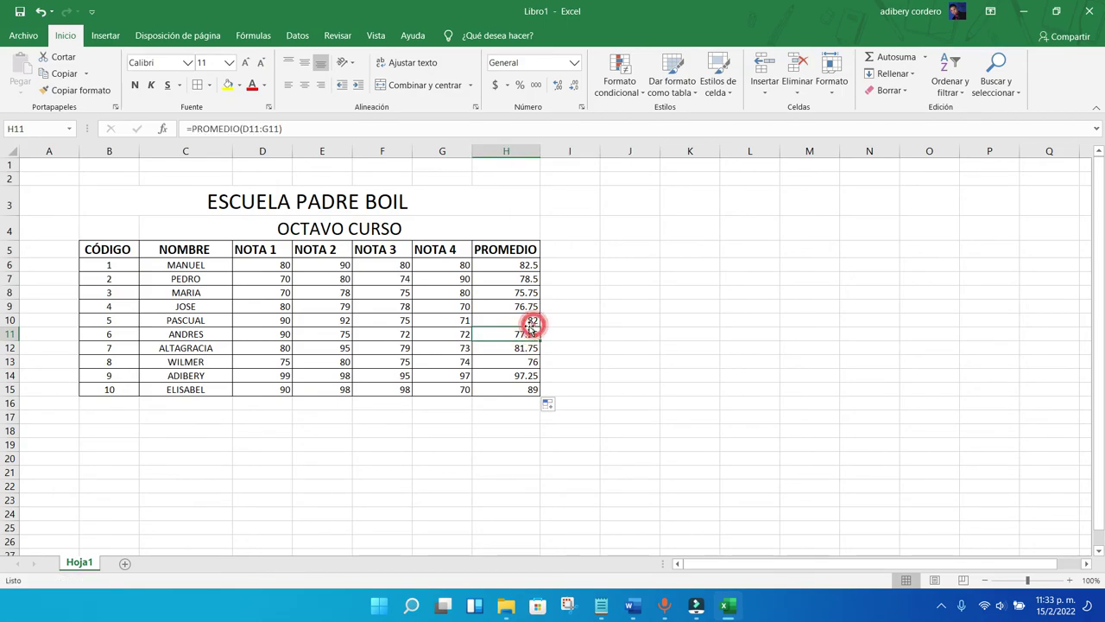
left_click(516, 334)
left_click_drag(518, 278, 524, 395)
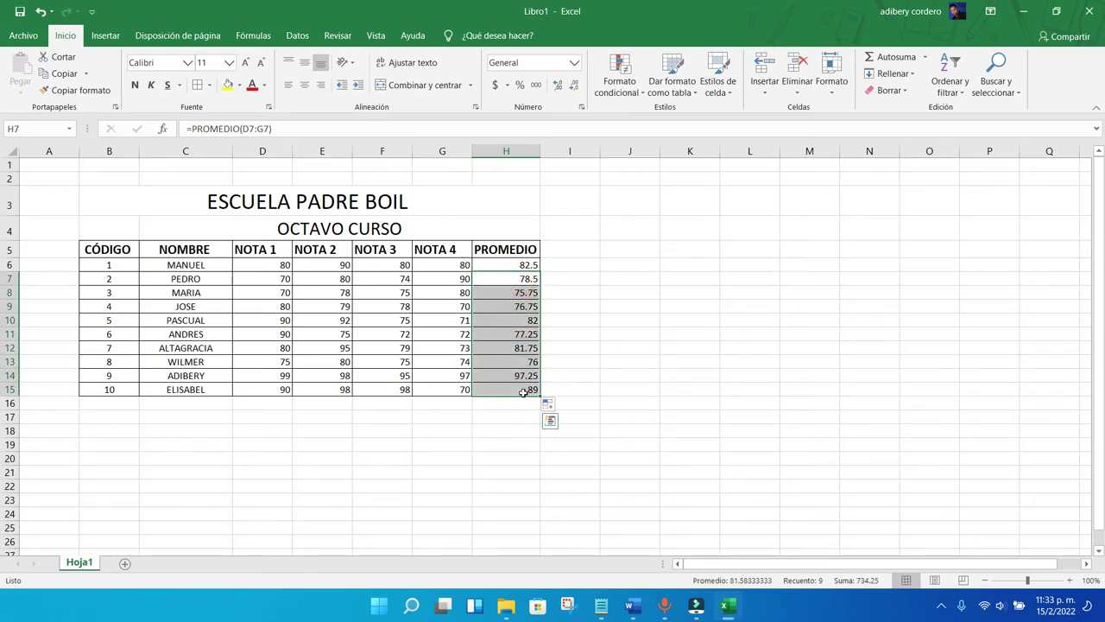
key("Delete")
left_click(522, 390)
Step: Round the average in H6 to 0 decimals by changing its formula to =REDONDEAR(PROMEDIO(D6:G6);0)
left_click(527, 267)
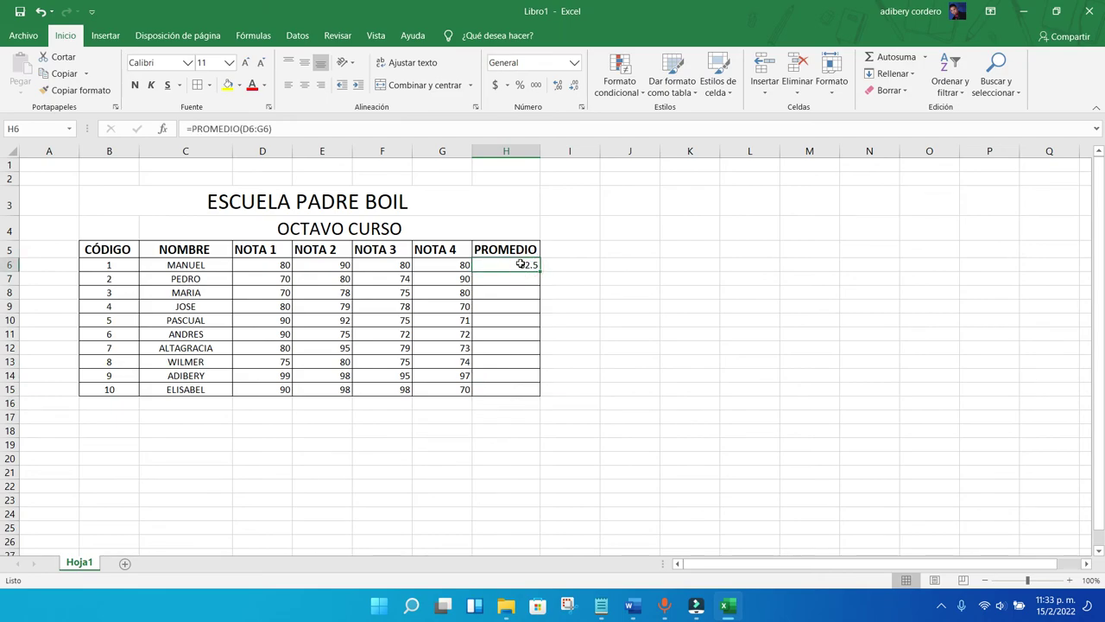
double_click(520, 266)
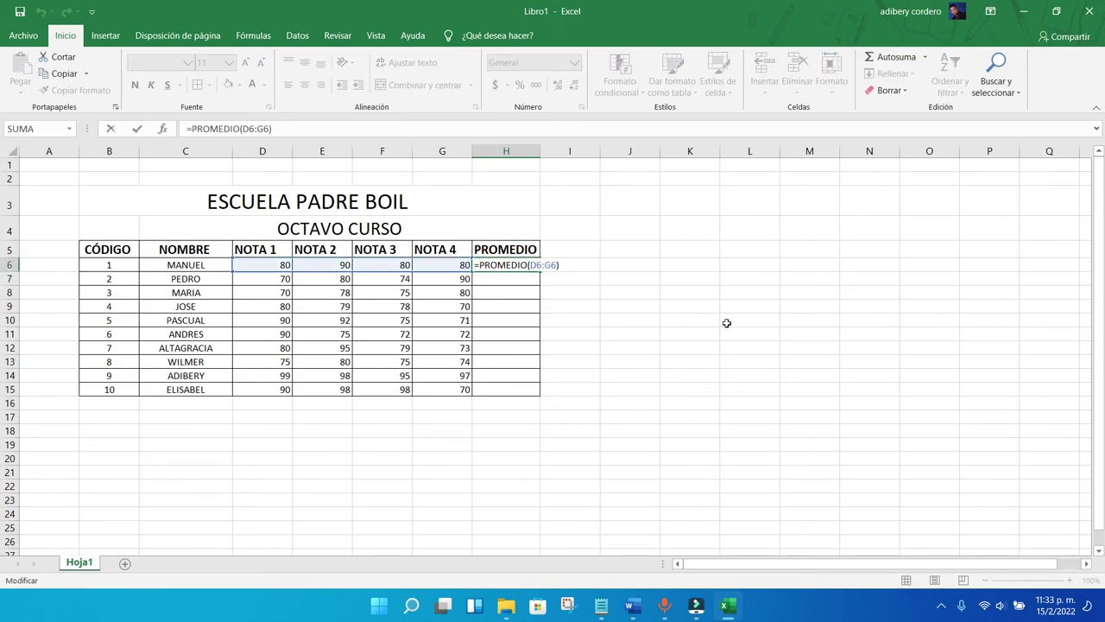
type("REDONDEAR(")
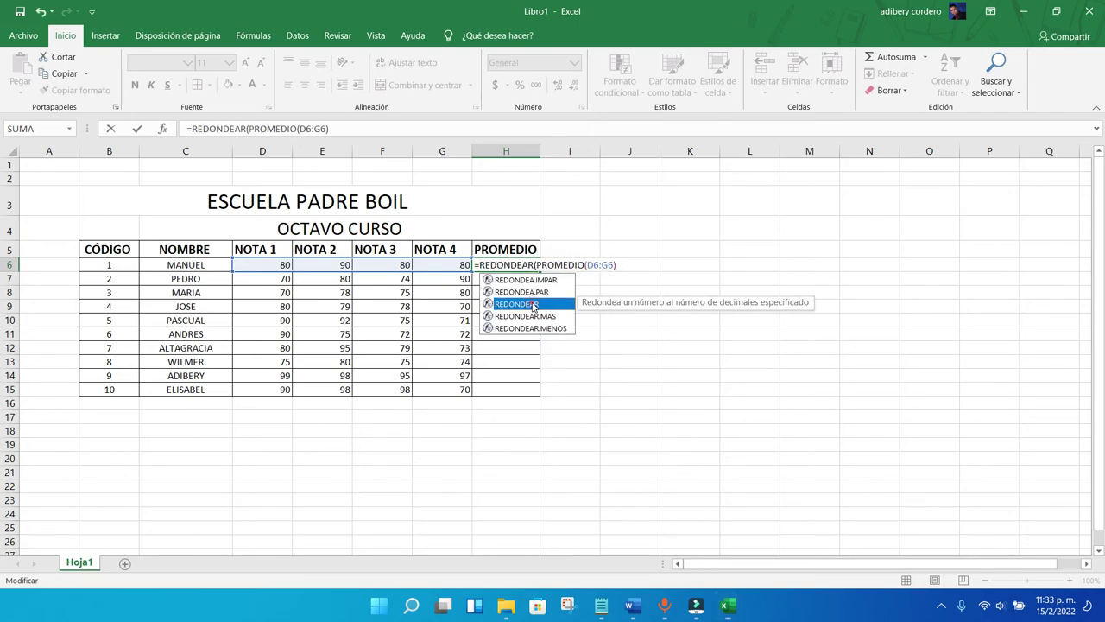
double_click(534, 304)
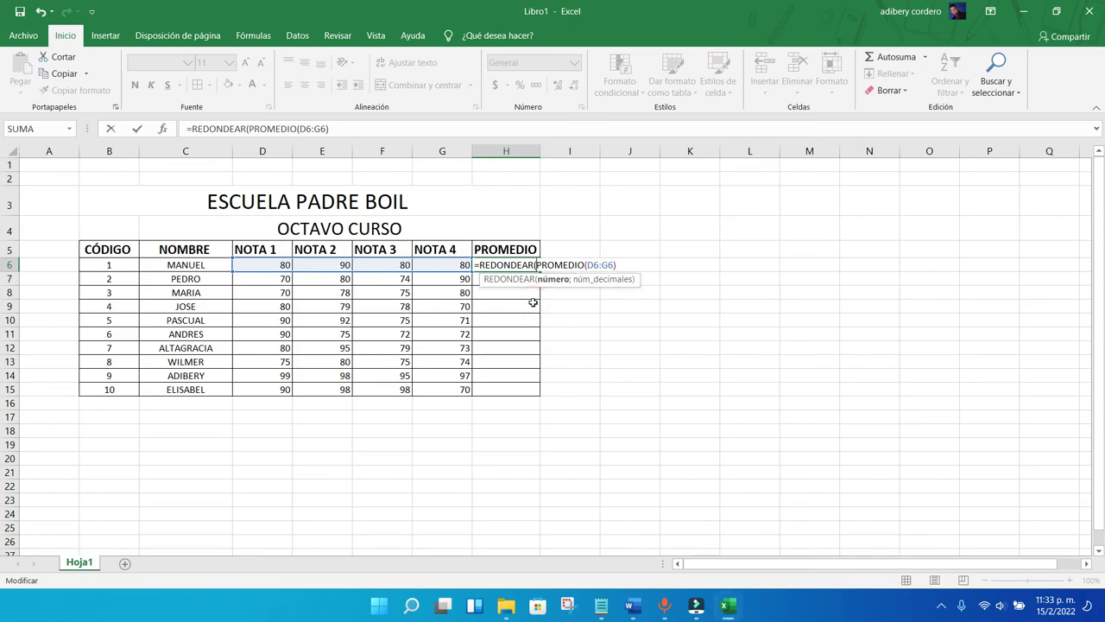
left_click(616, 265)
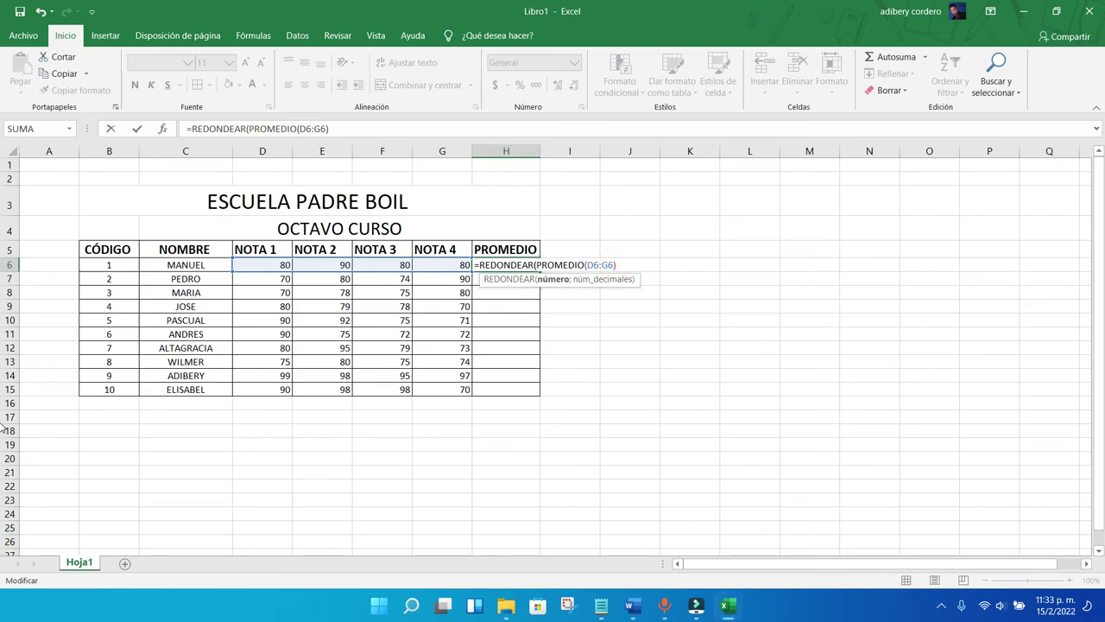
type(";")
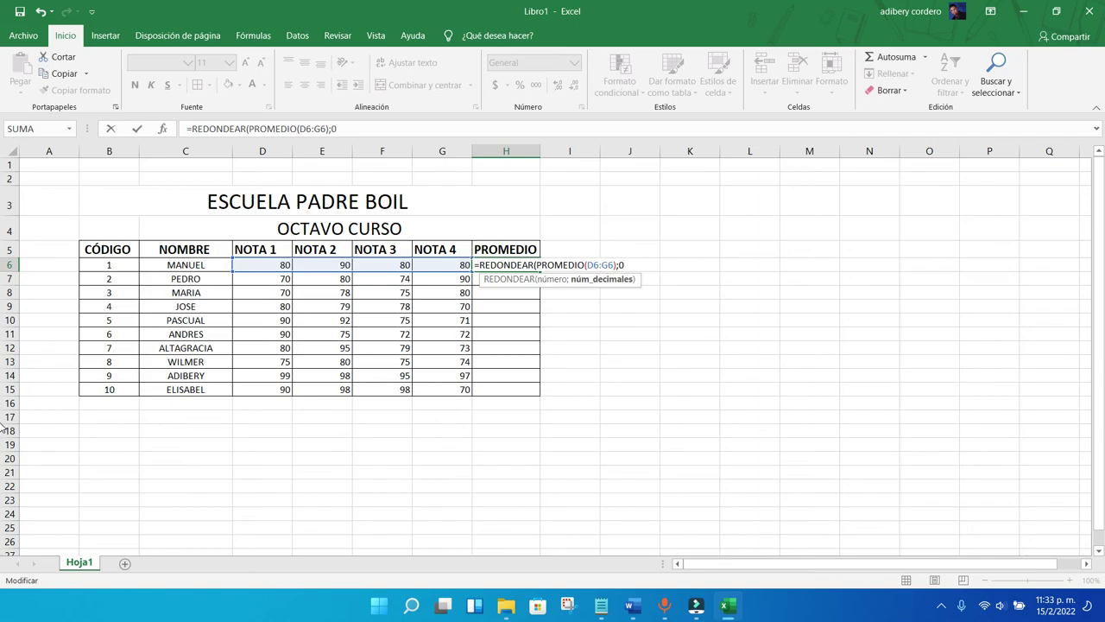
type("0)")
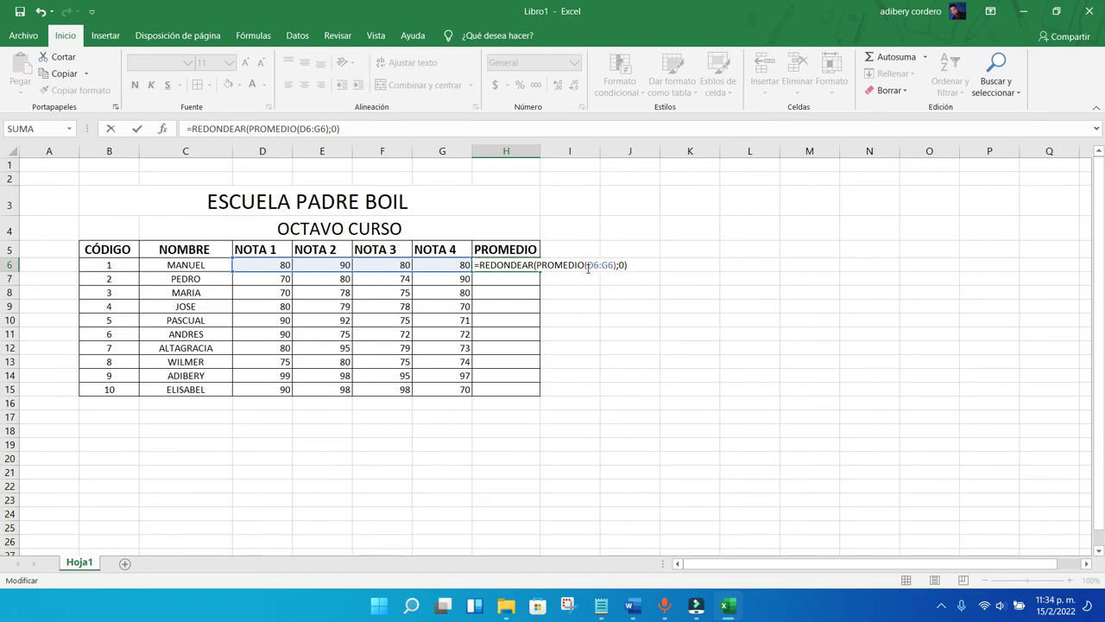
key("Return")
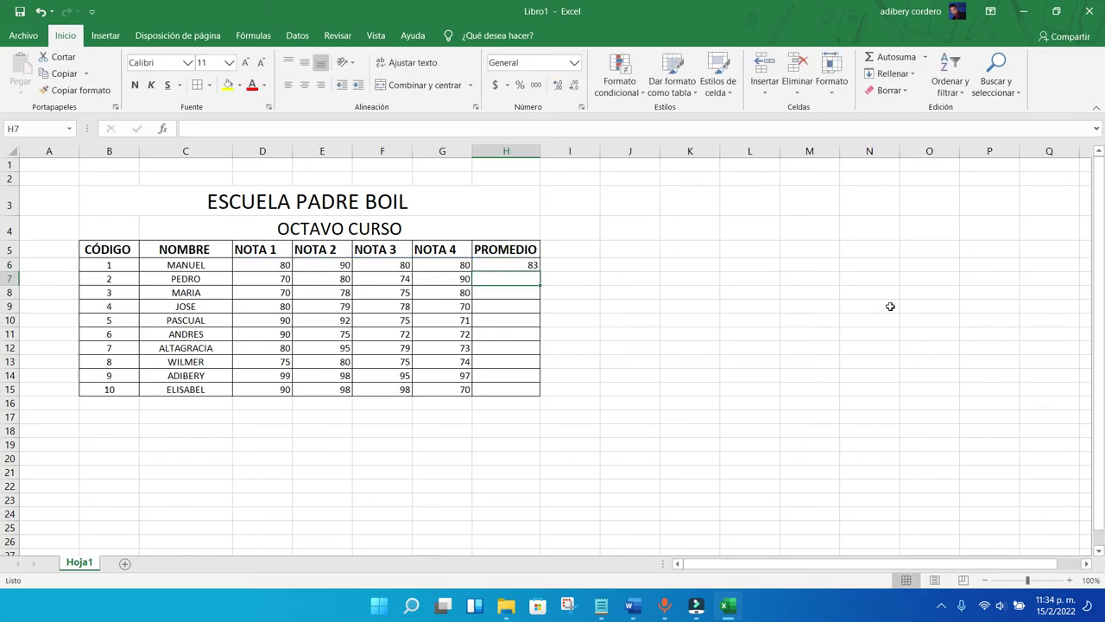
Step: Copy the rounded average formula from H6 down through H15 and fill the range H6:H15 with yellow
left_click(531, 265)
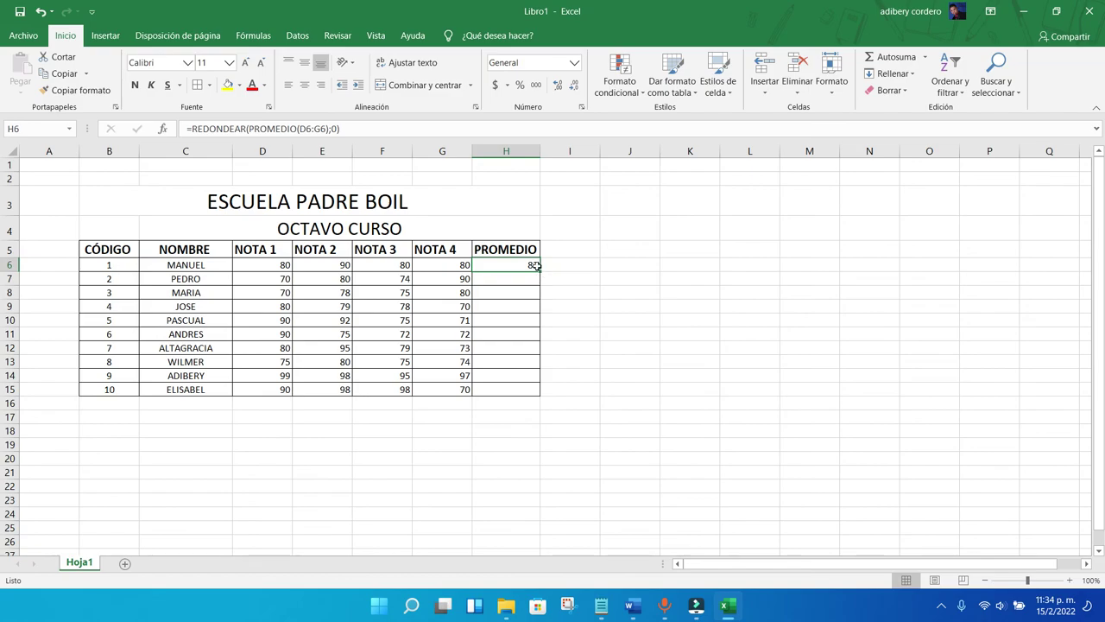
left_click_drag(538, 272, 510, 265)
left_click(509, 392)
left_click(510, 399)
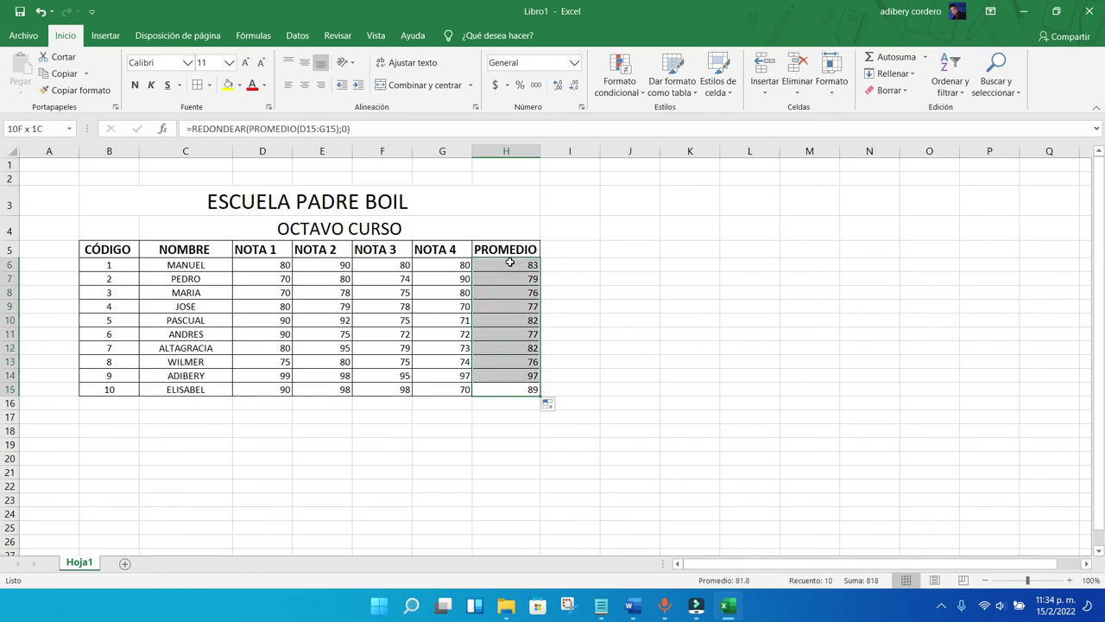
left_click(227, 85)
Step: Fill the codes, names and four grade columns, range B6:G15, with a light orange theme color
left_click_drag(452, 389, 107, 262)
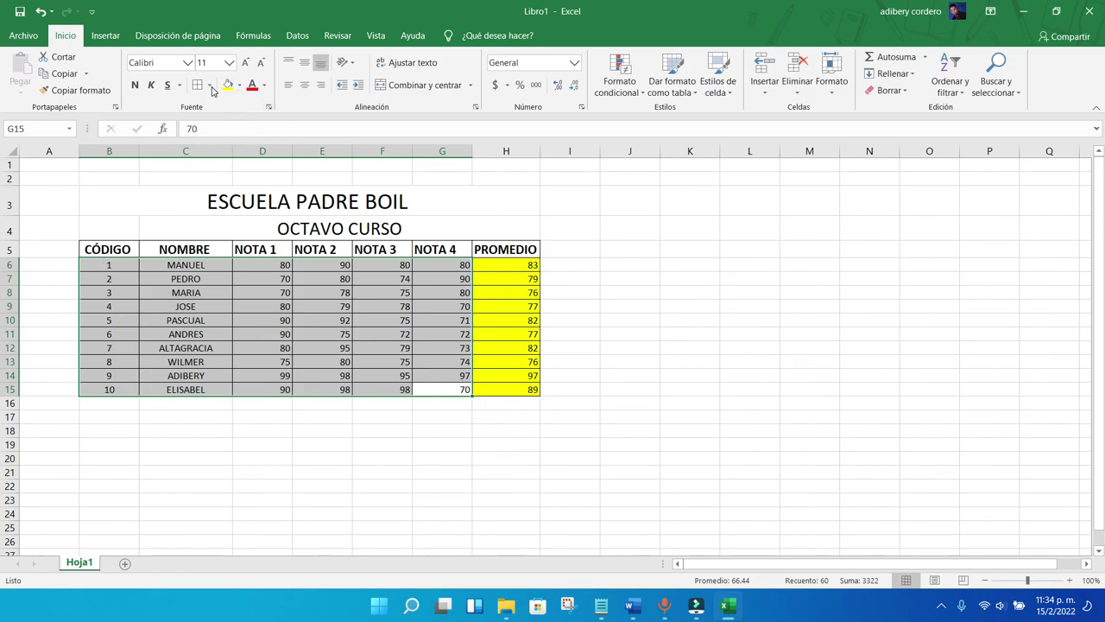
left_click(239, 85)
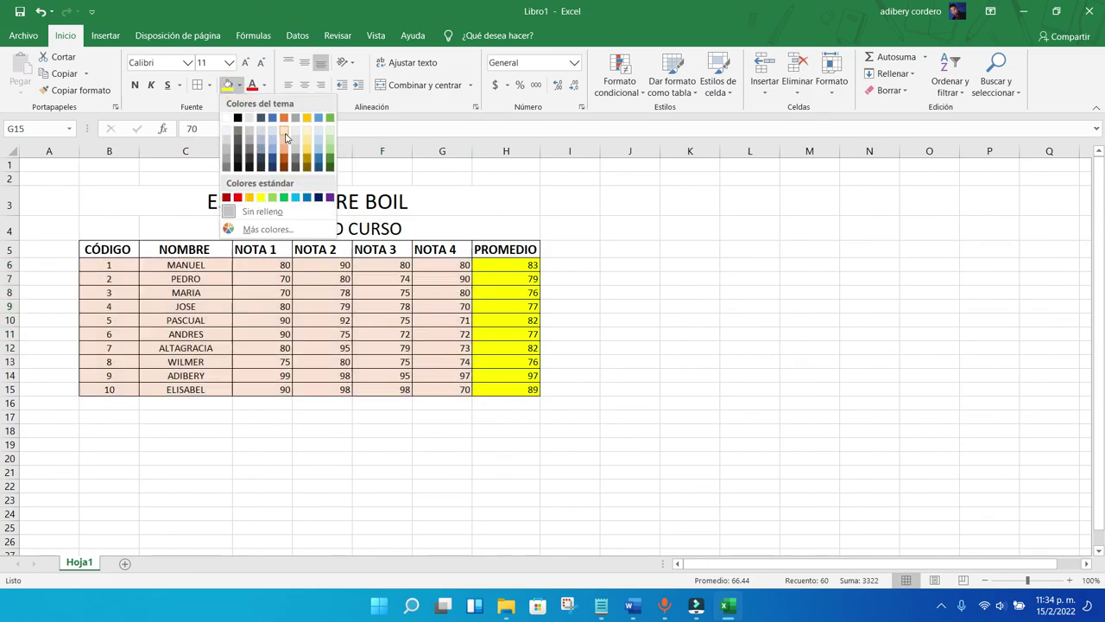
left_click(288, 140)
left_click(506, 246)
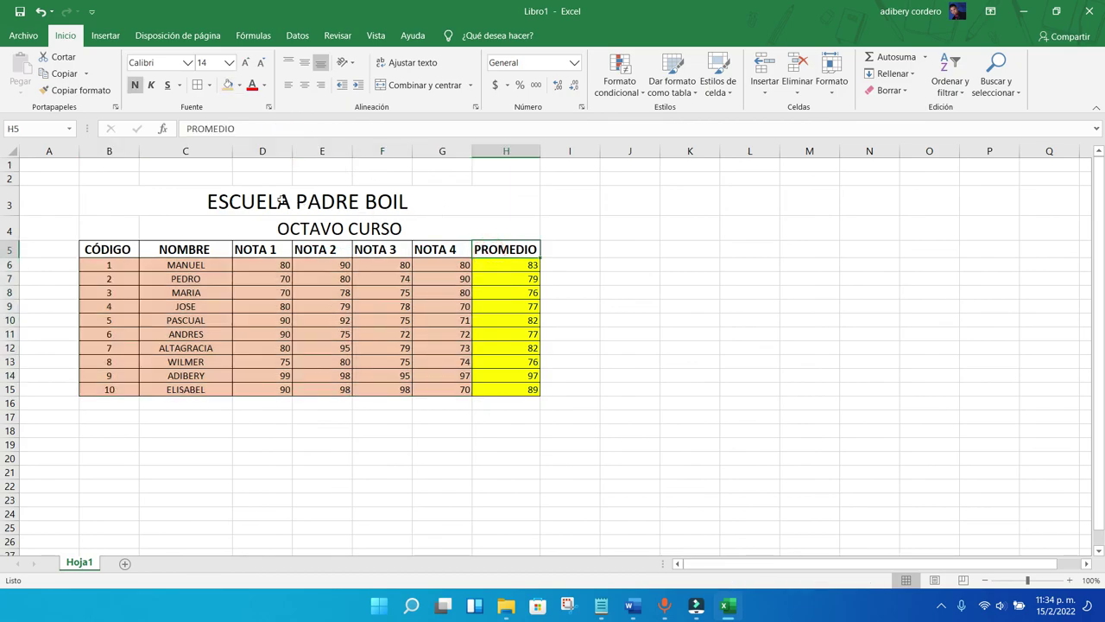
Step: Fill the school and course title rows, range B3:H4, with a light green theme color
left_click_drag(135, 193, 425, 237)
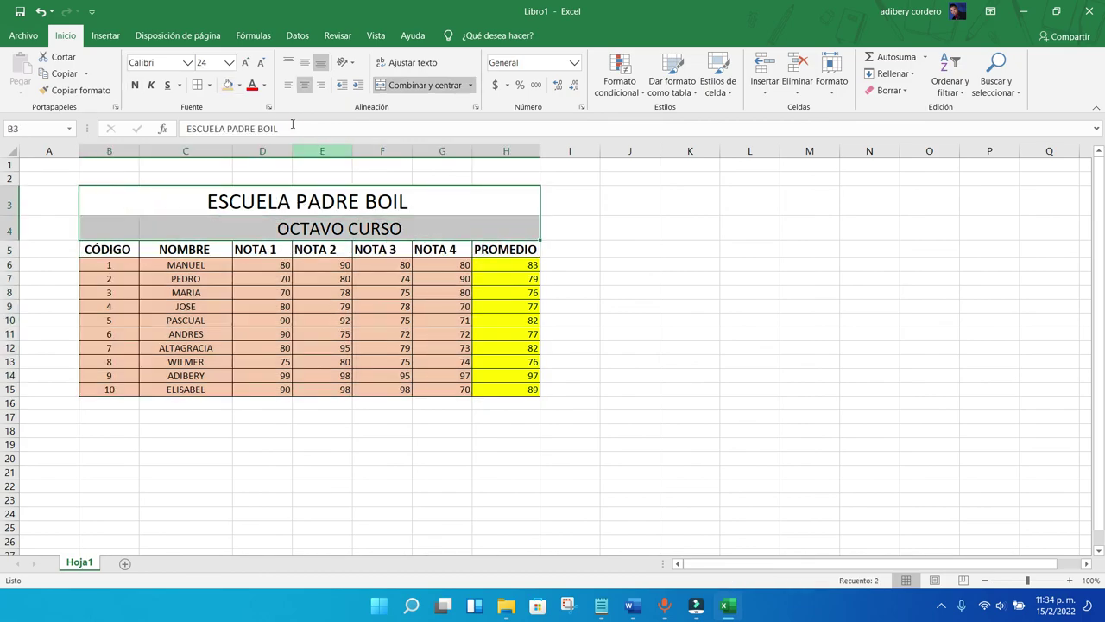
left_click(239, 85)
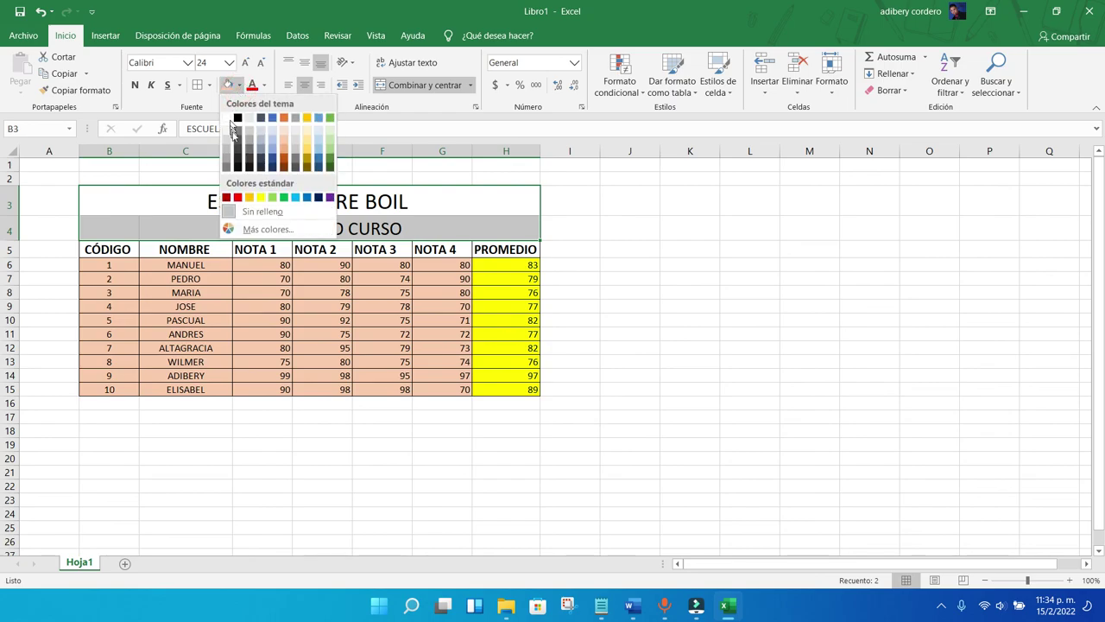
left_click(330, 142)
double_click(686, 361)
left_click(596, 424)
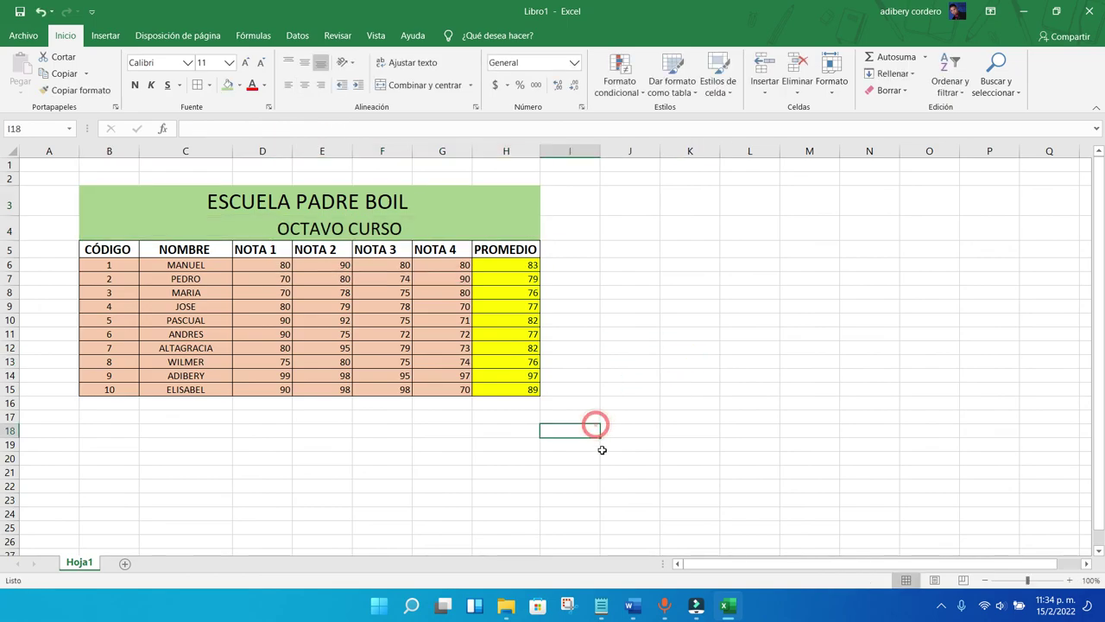
left_click(435, 475)
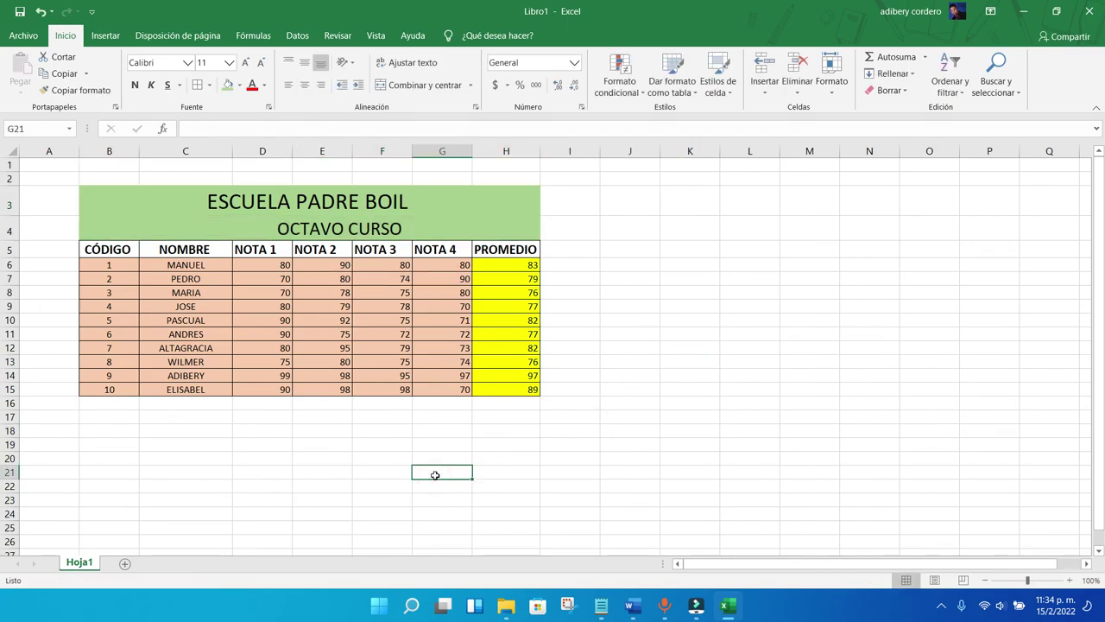